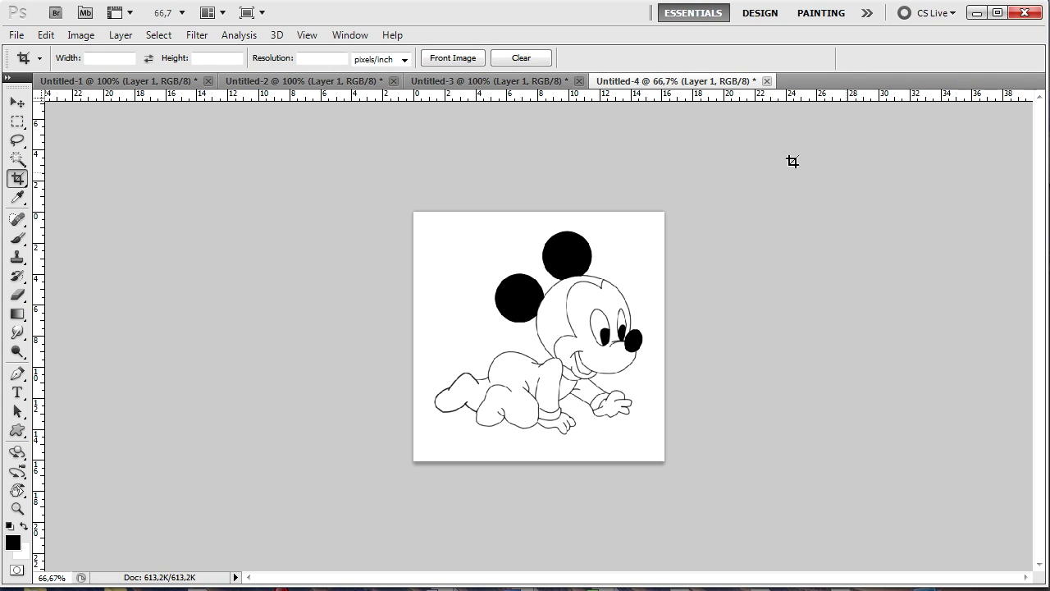
# - Examine the sample artworks in the open documents Untitled-1, Untitled-2, Untitled-3 and Untitled-4 one after another
pyautogui.click(124, 84)
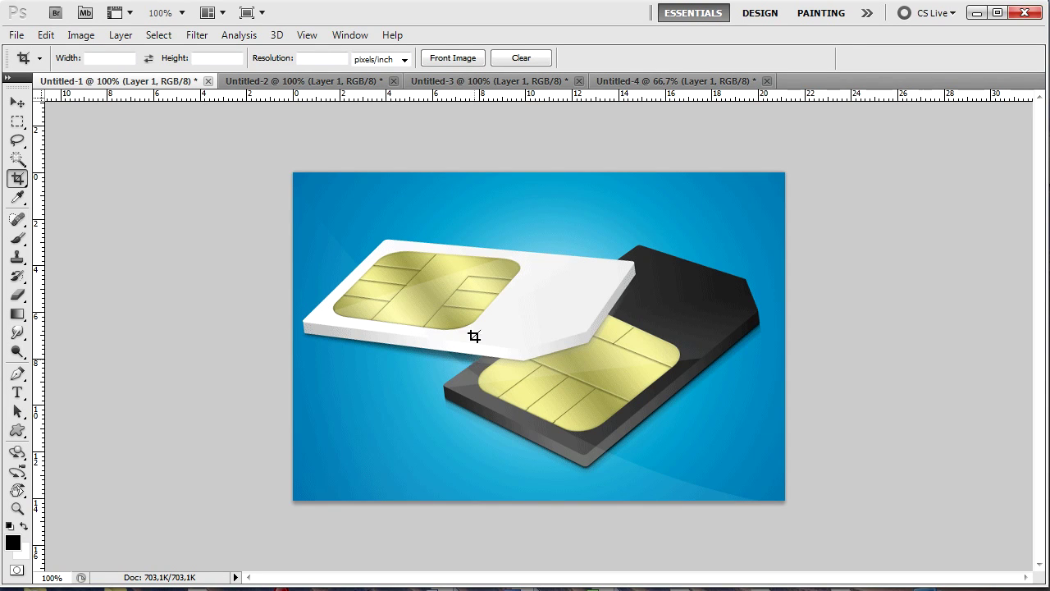
pyautogui.click(284, 82)
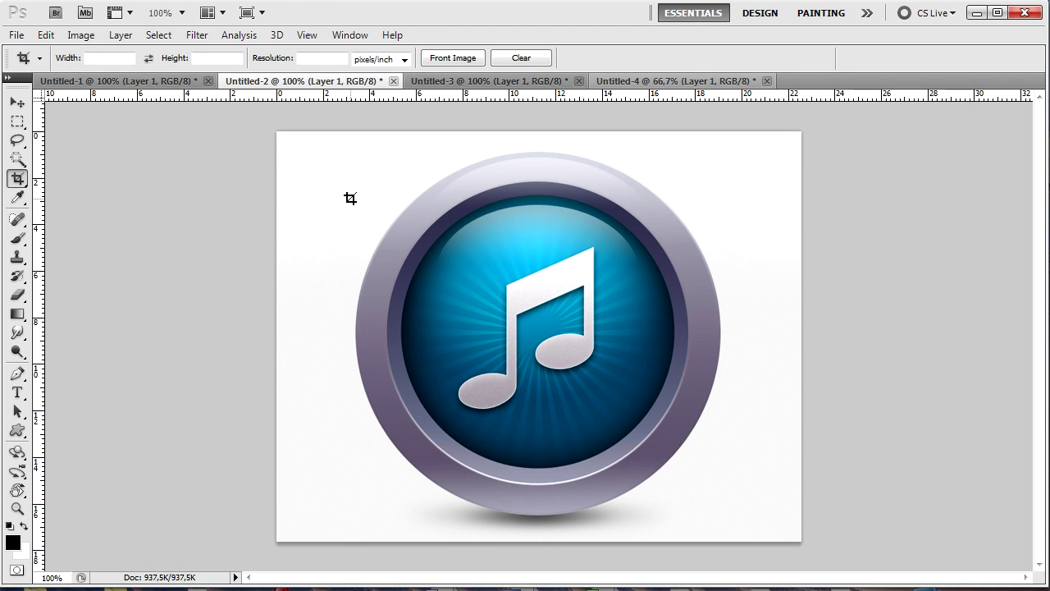
pyautogui.click(443, 81)
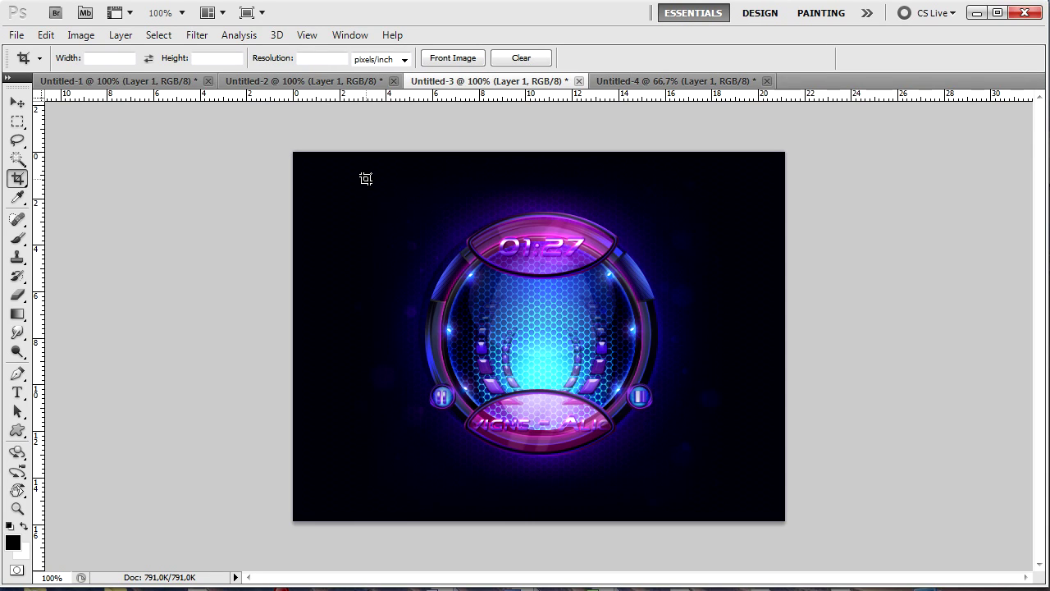
pyautogui.click(648, 80)
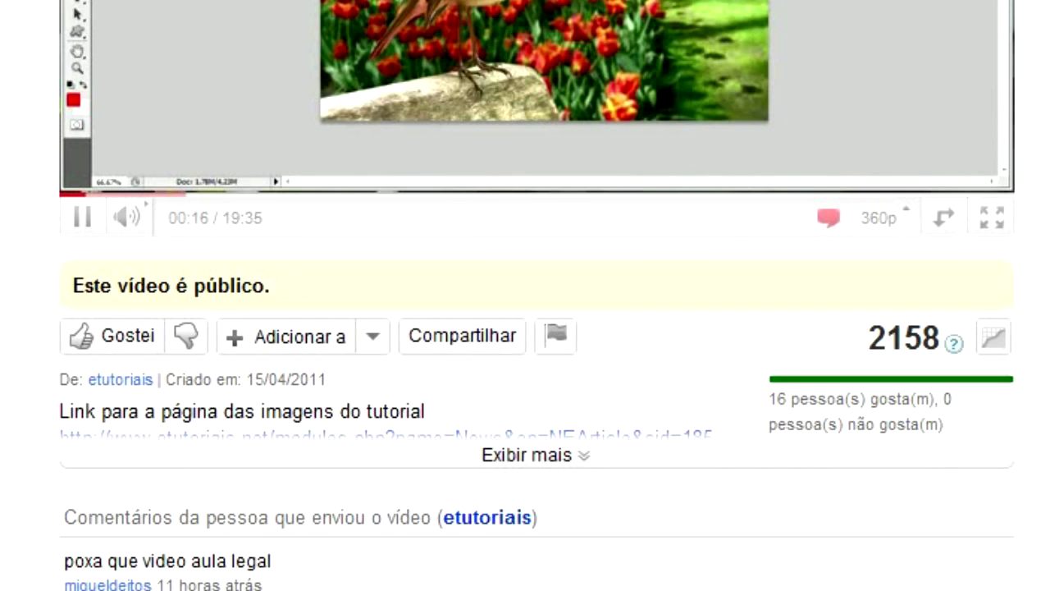
# - On the YouTube page, like the Photoshop cs5 Aula 01 video and post the comment "bom vídeo"
pyautogui.click(82, 340)
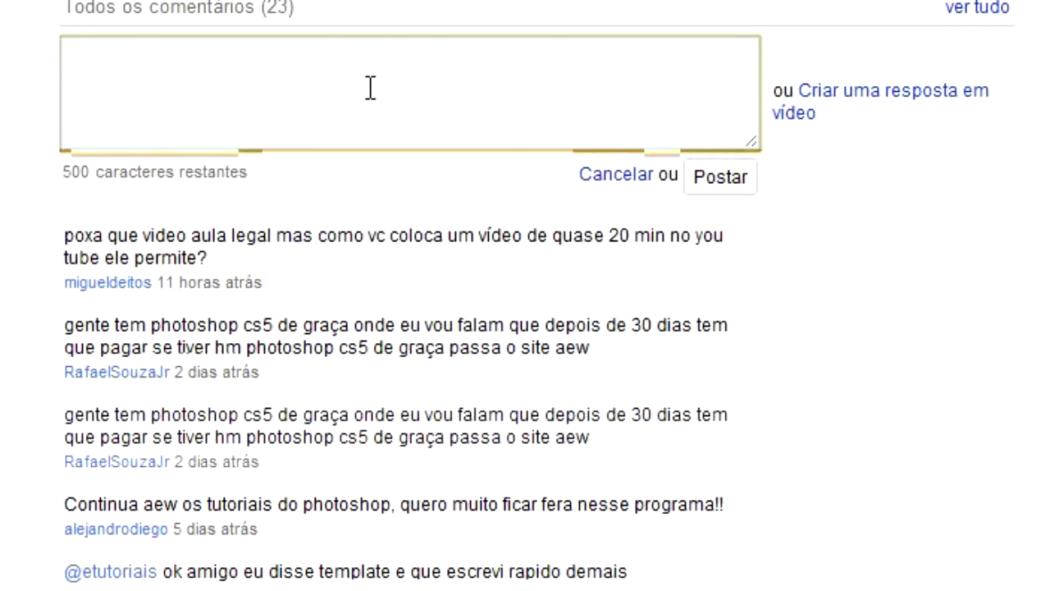
pyautogui.write('bom vídeo')
pyautogui.click(722, 181)
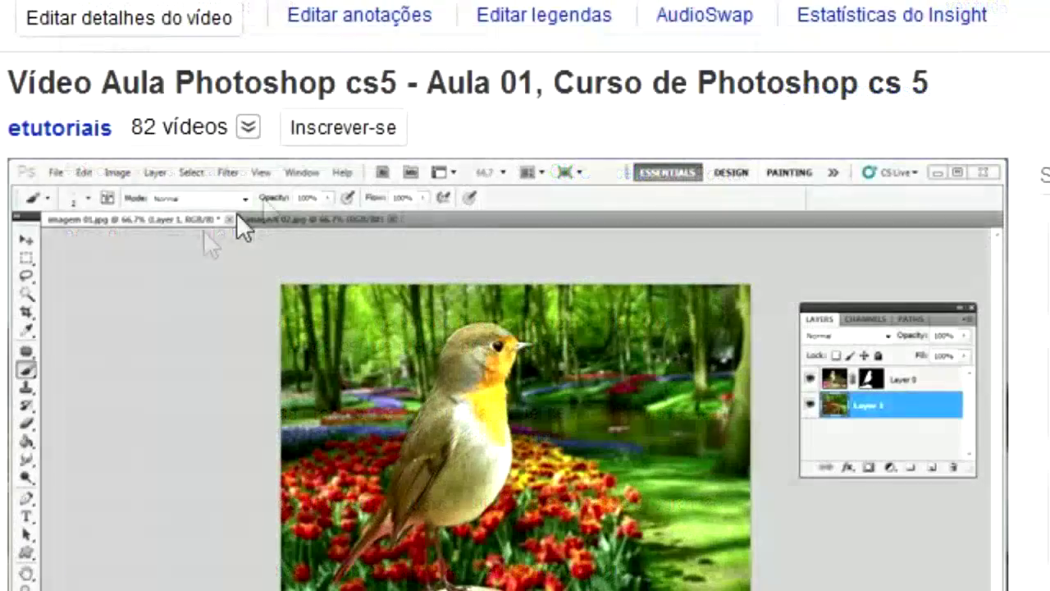
# - Subscribe to the etutoriais channel
pyautogui.click(343, 127)
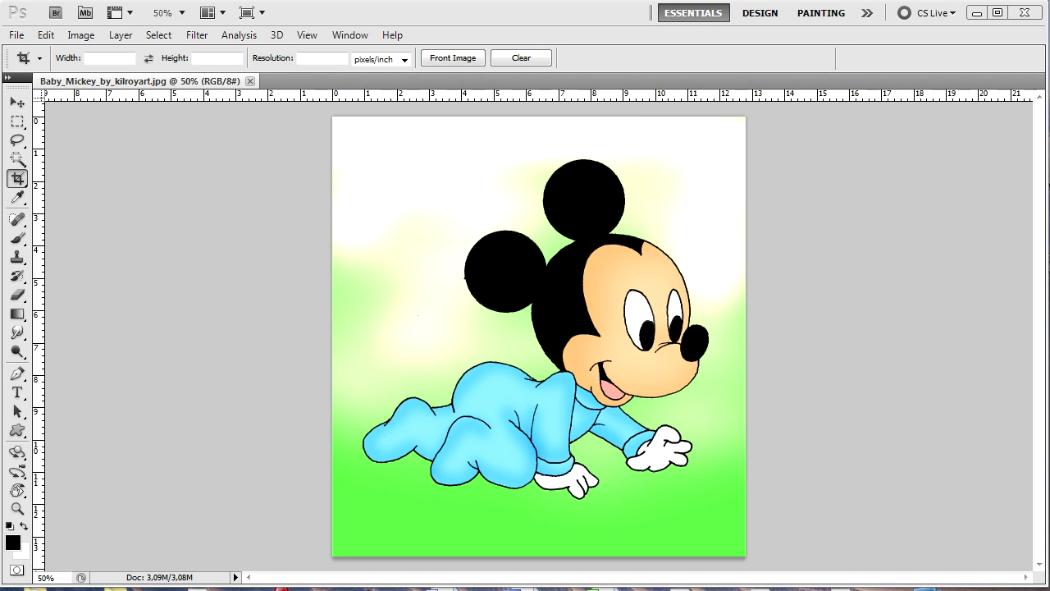
# - In Photoshop, create a new blank document 500 pixels wide and 500 pixels high
pyautogui.click(17, 35)
pyautogui.click(37, 54)
pyautogui.doubleClick(620, 289)
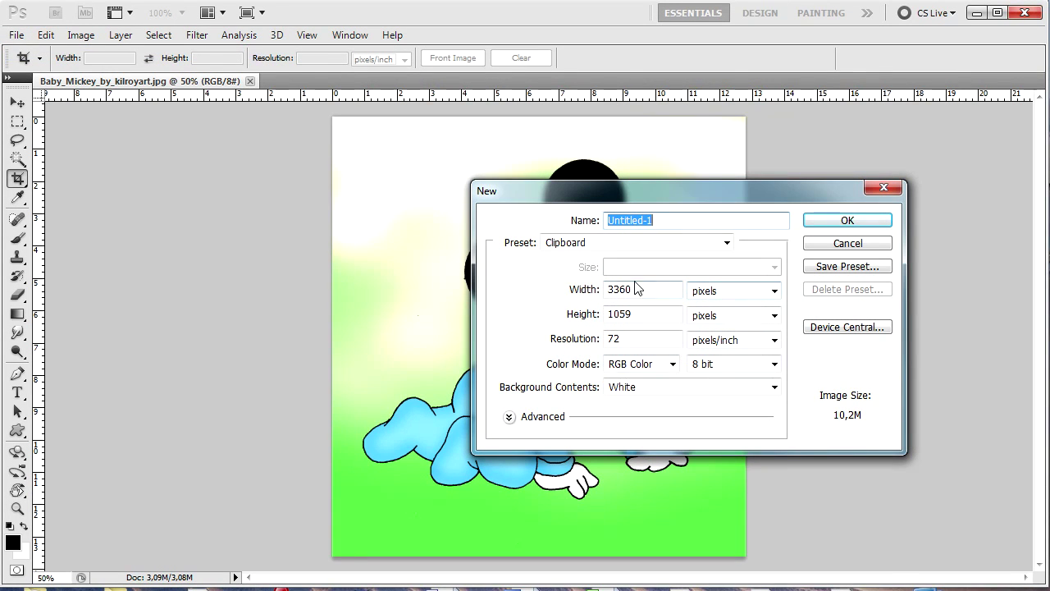
pyautogui.write('500')
pyautogui.press('Tab')
pyautogui.write('500')
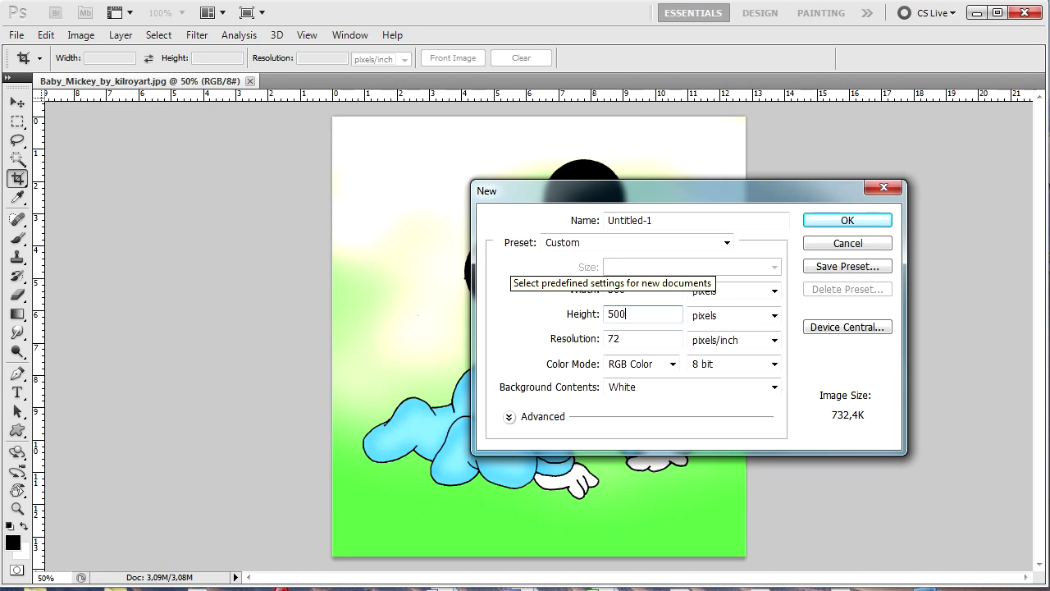
pyautogui.click(865, 221)
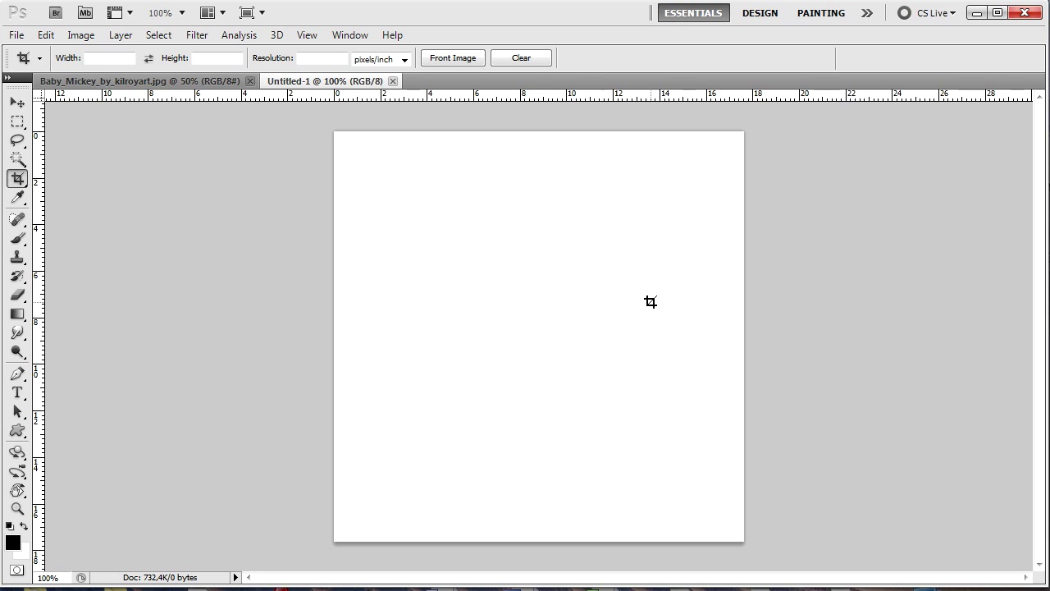
# - Activate the Pen tool in Shape Layers mode and show the list of layers
pyautogui.press('capslock')
pyautogui.press('p')
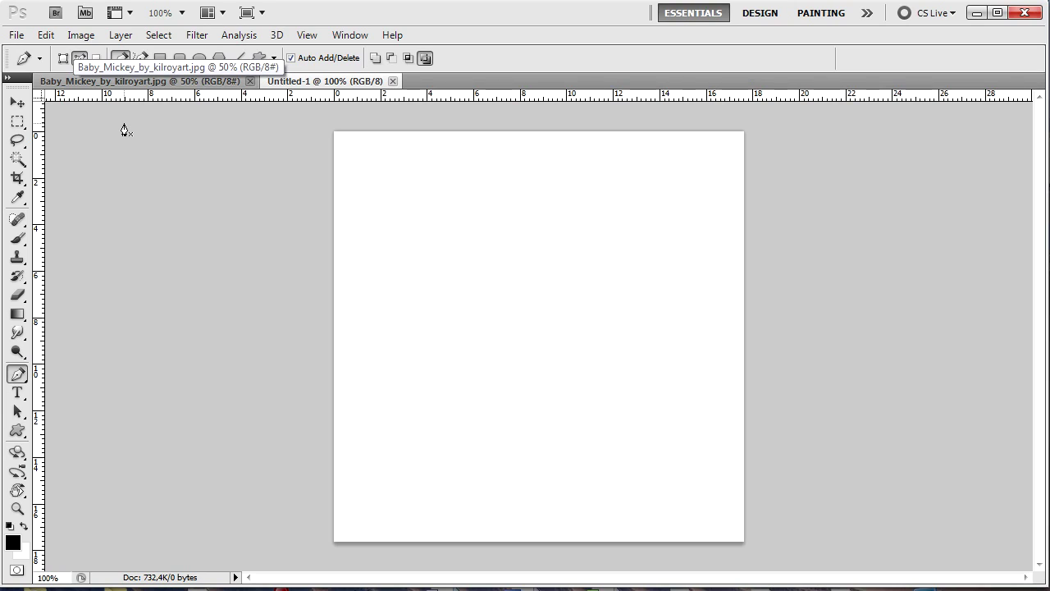
pyautogui.click(66, 62)
pyautogui.press('F7')
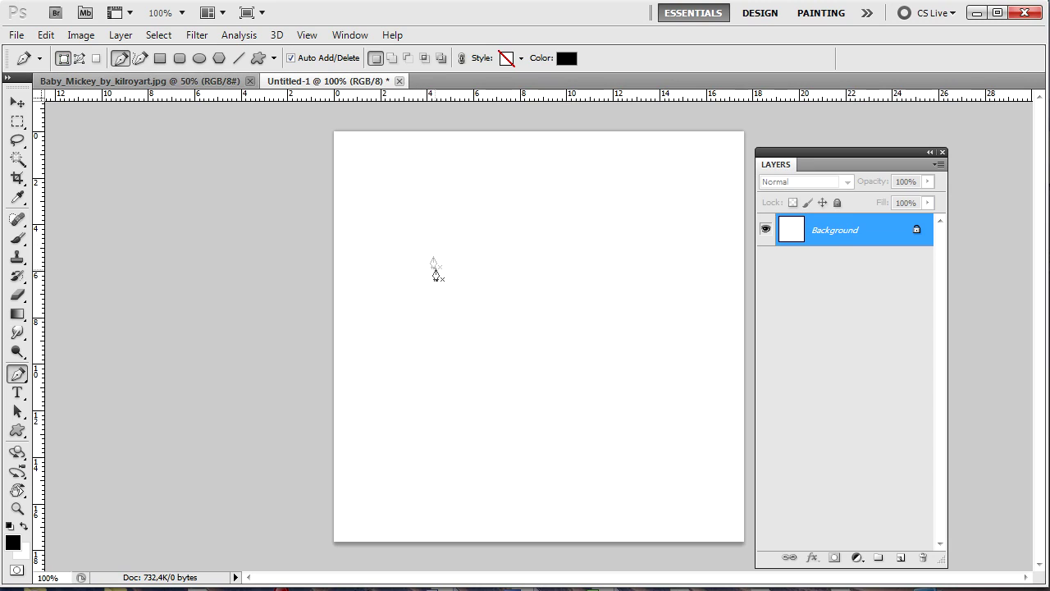
# - Draw a black four-sided shape with straight edges in the upper half of the canvas
pyautogui.click(412, 231)
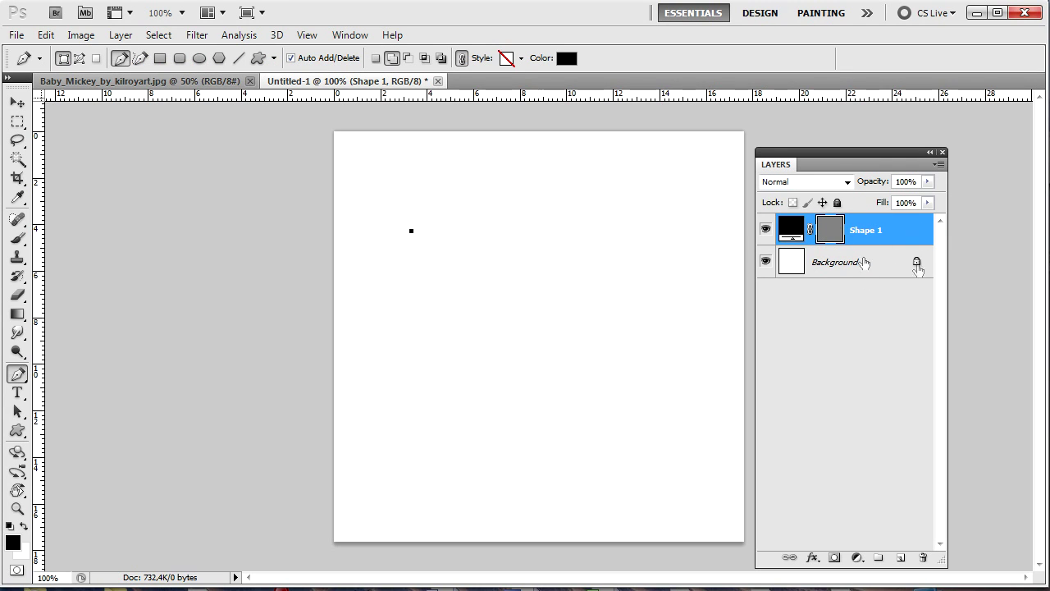
pyautogui.click(404, 318)
pyautogui.click(549, 280)
pyautogui.click(545, 219)
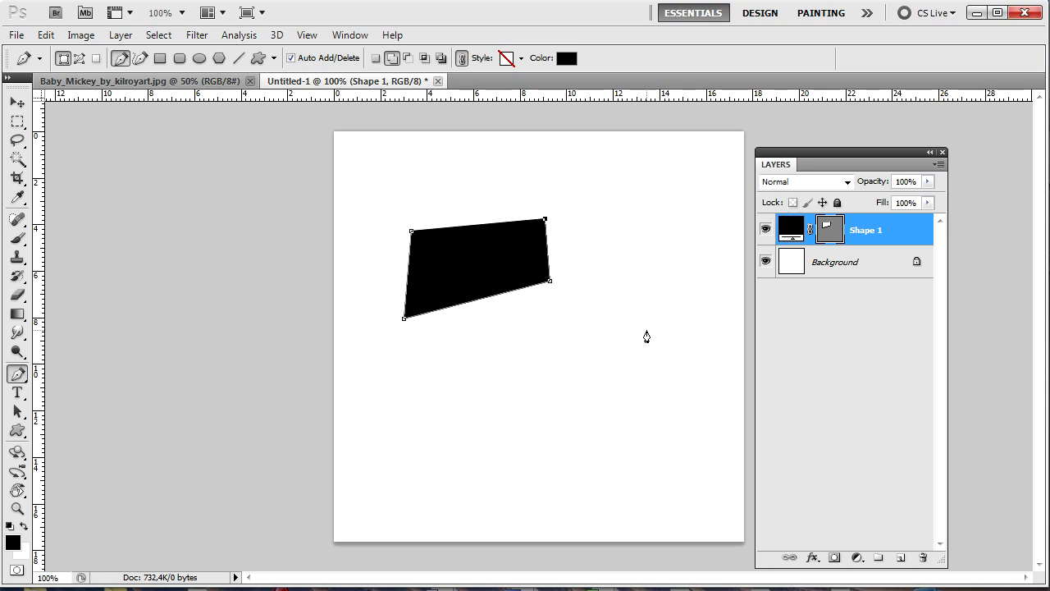
# - Undo all four points of the black shape
pyautogui.hotkey('ctrl', 'alt', 'z')
pyautogui.hotkey('ctrl', 'alt', 'z')
pyautogui.hotkey('ctrl', 'alt', 'z')
pyautogui.hotkey('ctrl', 'alt', 'z')
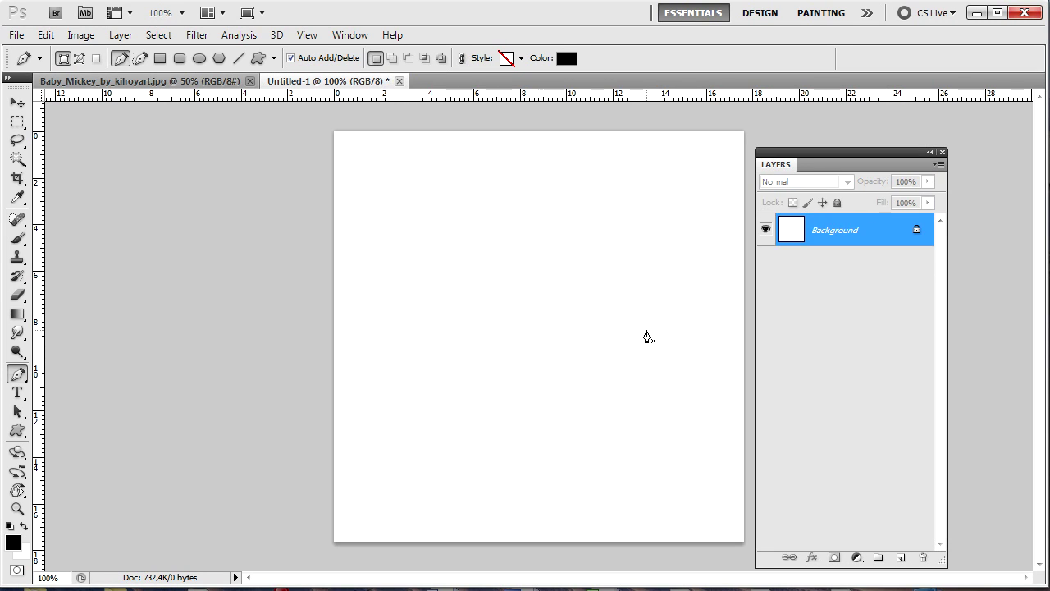
# - Draw an open six-point path with straight segments in Paths mode and dismiss it from the canvas
pyautogui.click(79, 58)
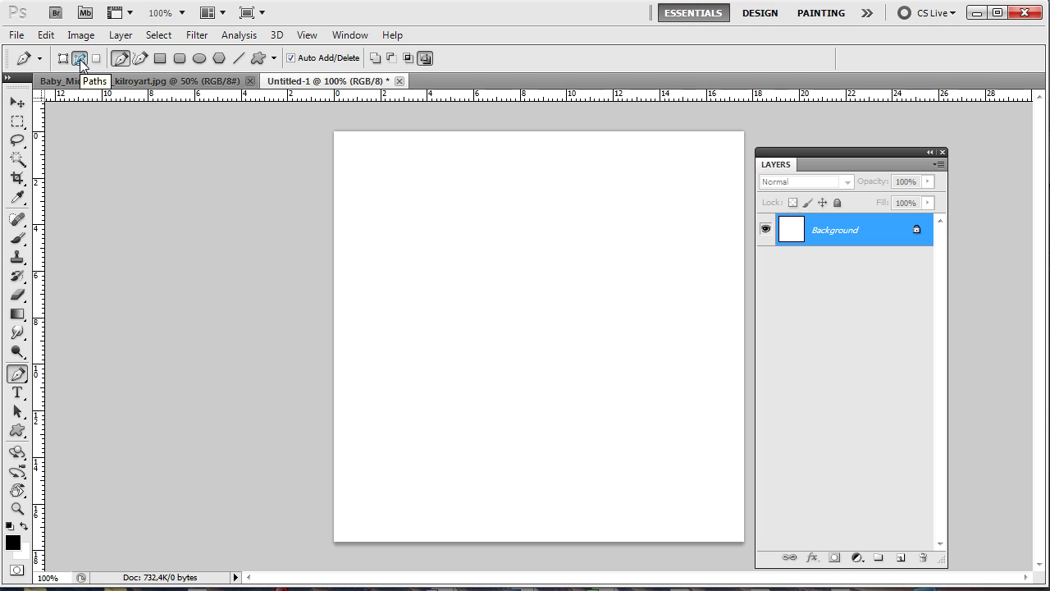
pyautogui.click(414, 293)
pyautogui.click(427, 386)
pyautogui.click(554, 328)
pyautogui.click(578, 217)
pyautogui.click(488, 236)
pyautogui.click(404, 235)
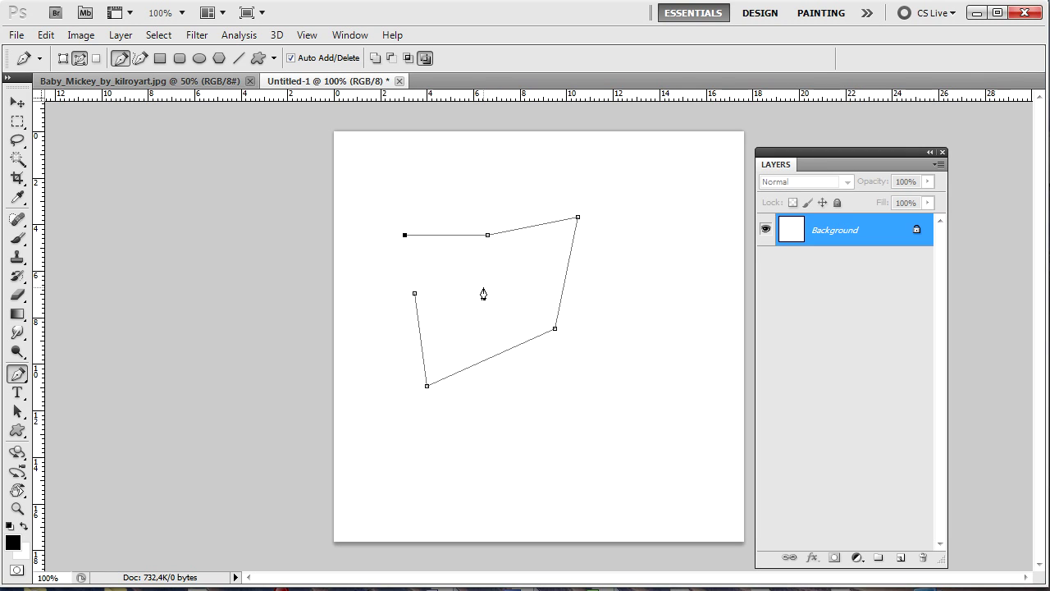
pyautogui.press('Escape')
pyautogui.press('Escape')
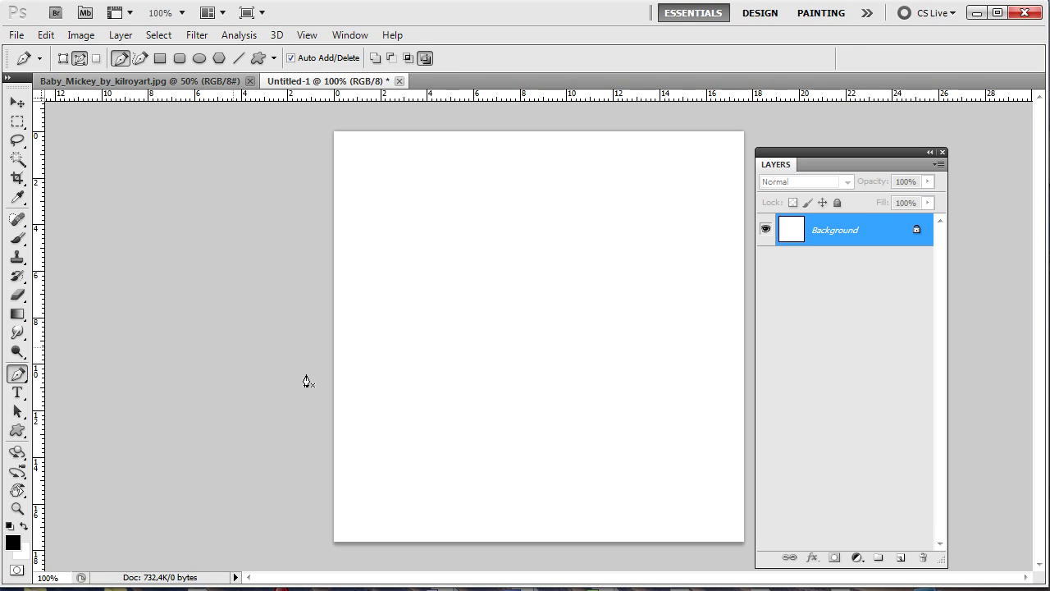
# - Try a nearly horizontal two-point path across the canvas and undo it
pyautogui.click(356, 278)
pyautogui.click(681, 270)
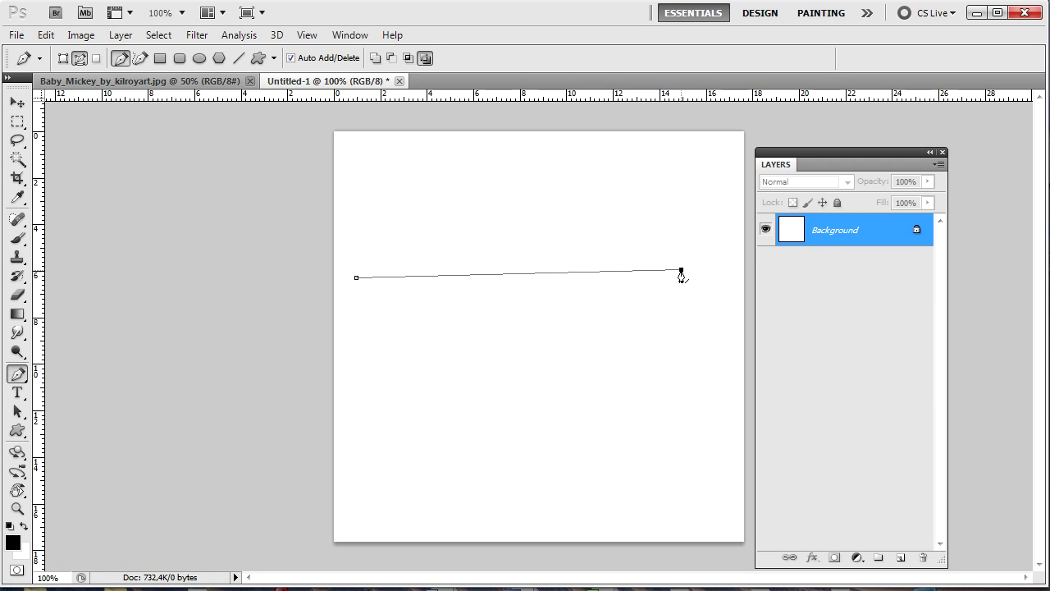
pyautogui.hotkey('ctrl', 'z')
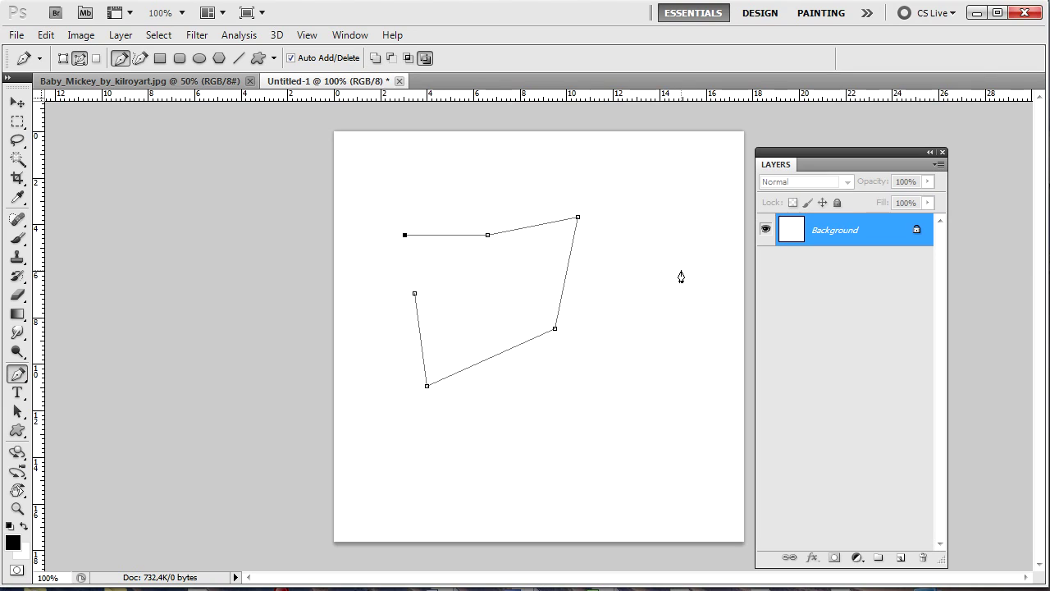
# - Delete the open six-point path
pyautogui.press('Delete')
pyautogui.press('Delete')
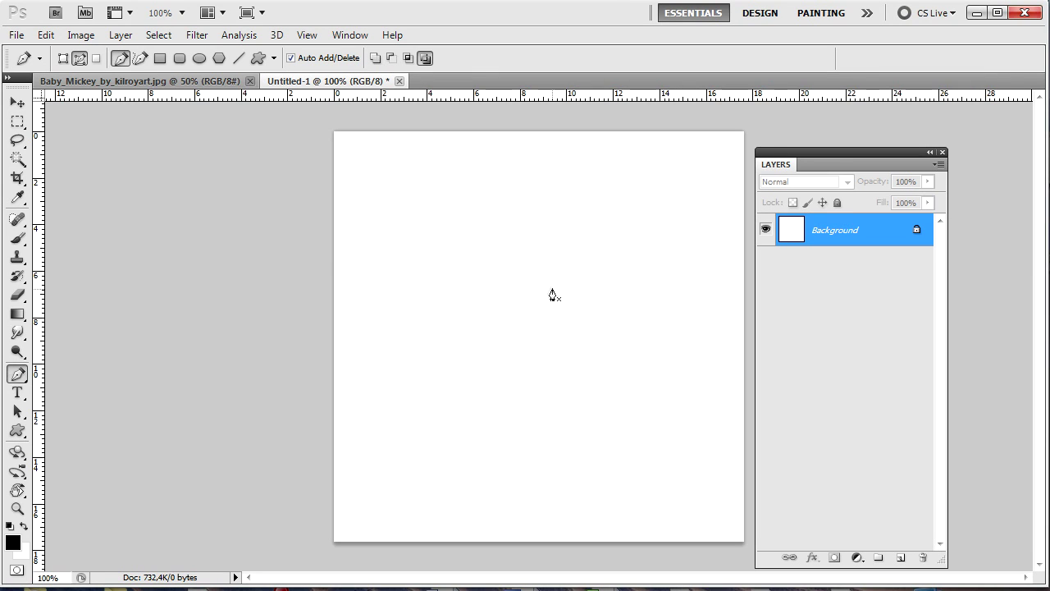
# - Draw a closed black triangle on the canvas with the Pen tool in Shape Layers mode
pyautogui.click(63, 57)
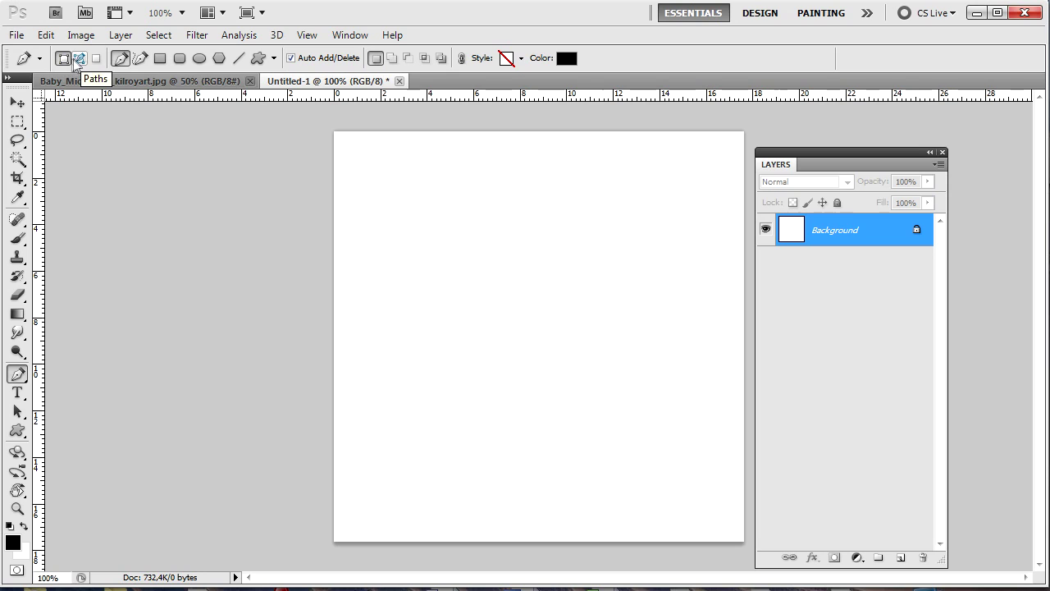
pyautogui.click(436, 276)
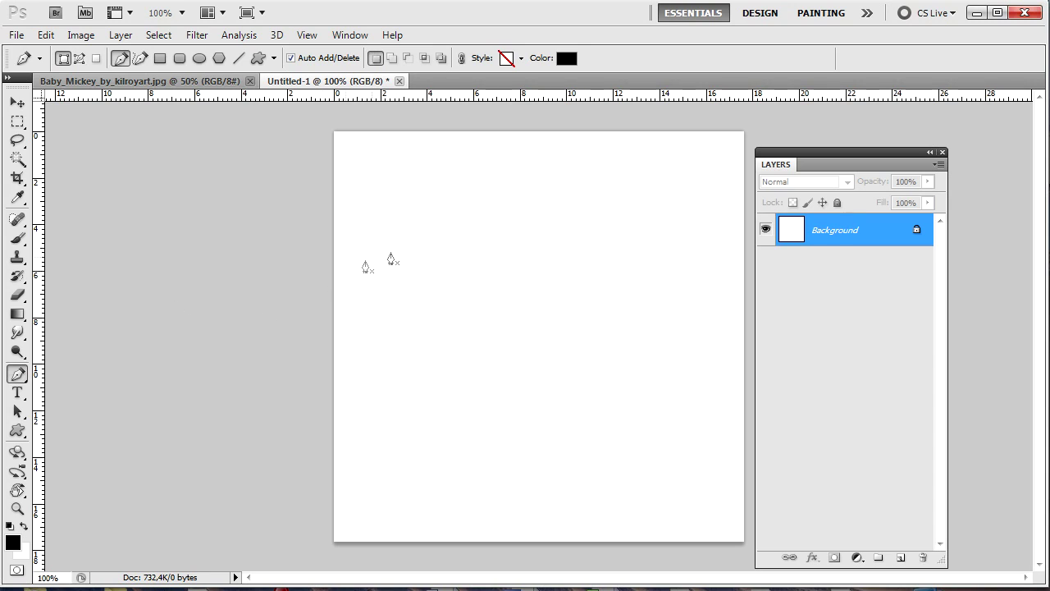
pyautogui.click(397, 247)
pyautogui.click(627, 233)
pyautogui.click(585, 371)
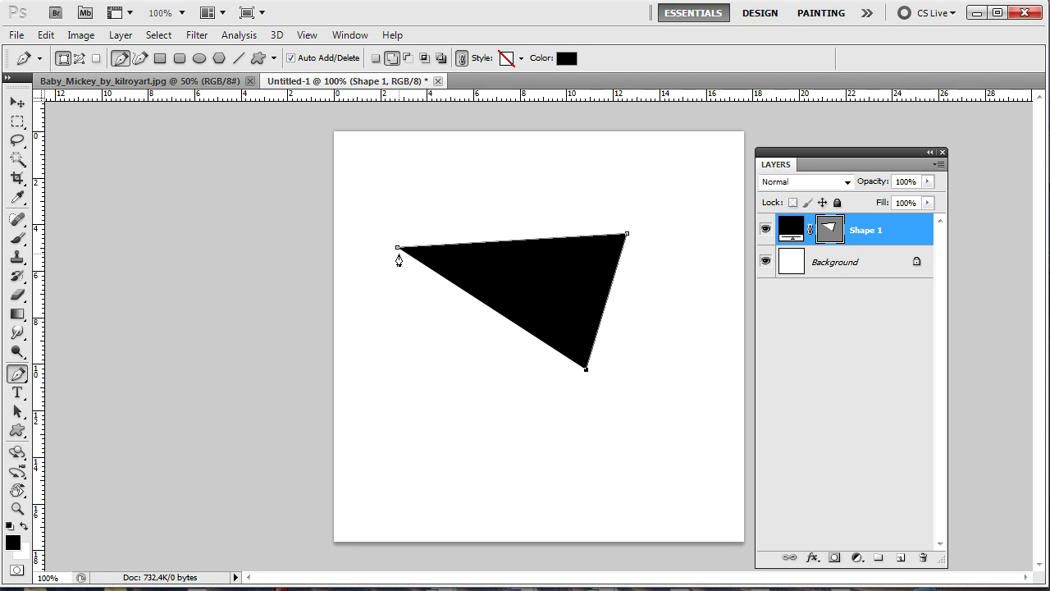
pyautogui.click(397, 248)
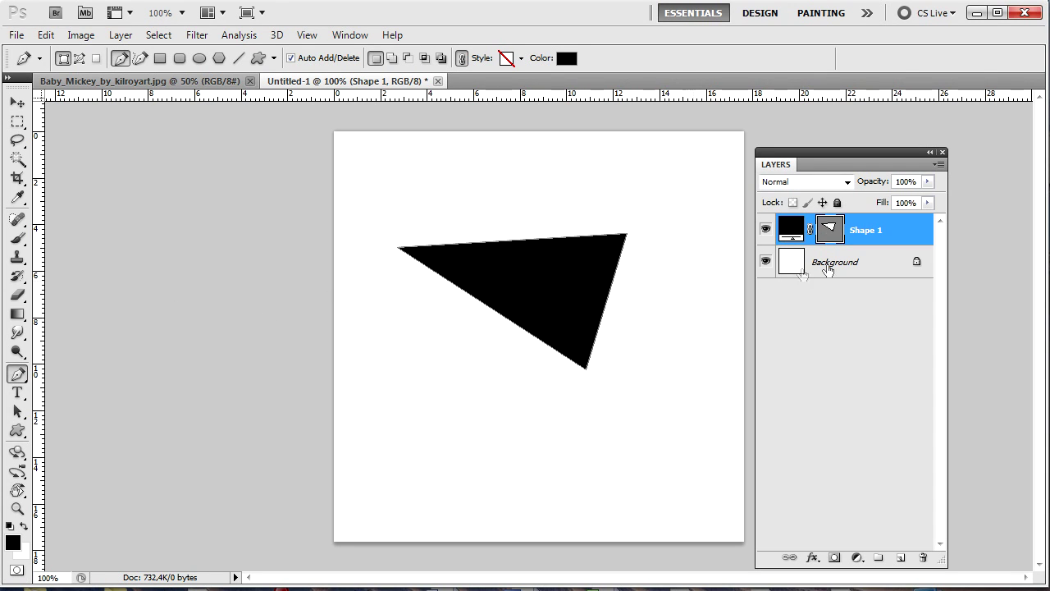
# - Try moving the black triangle, undo the move and delete the triangle's layer
pyautogui.press('v')
pyautogui.moveTo(530, 279); pyautogui.dragTo(566, 267)
pyautogui.hotkey('ctrl', 'z')
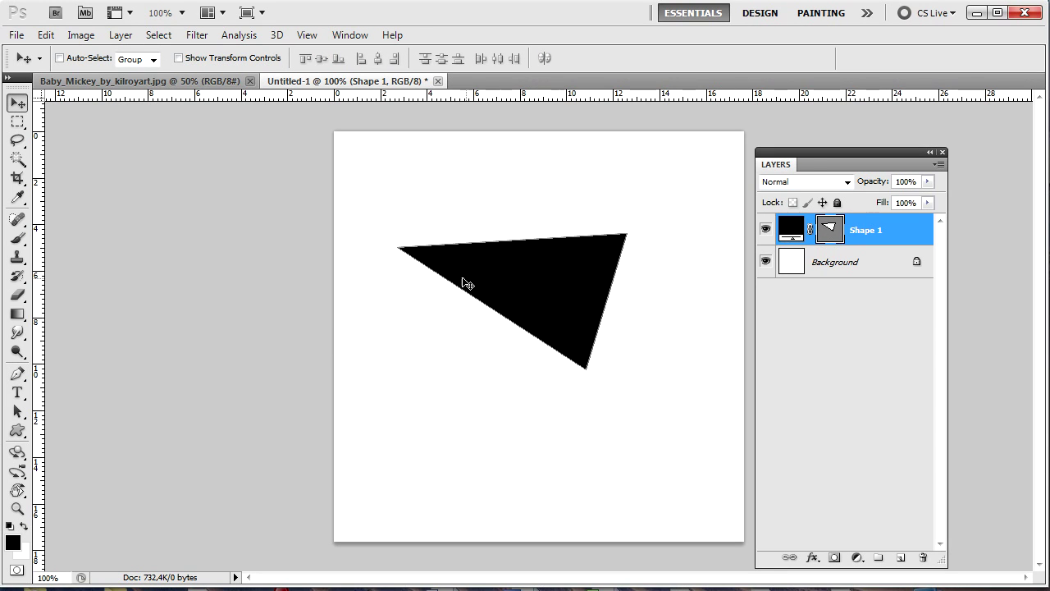
pyautogui.press('Delete')
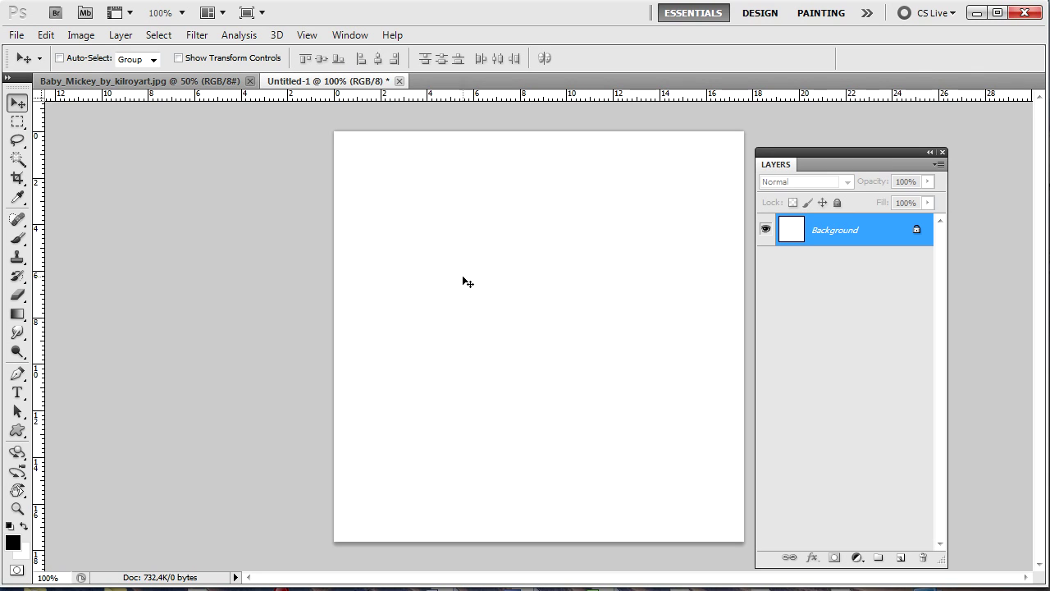
# - Set the Pen tool to Paths mode, placing one test point and undoing it
pyautogui.press('p')
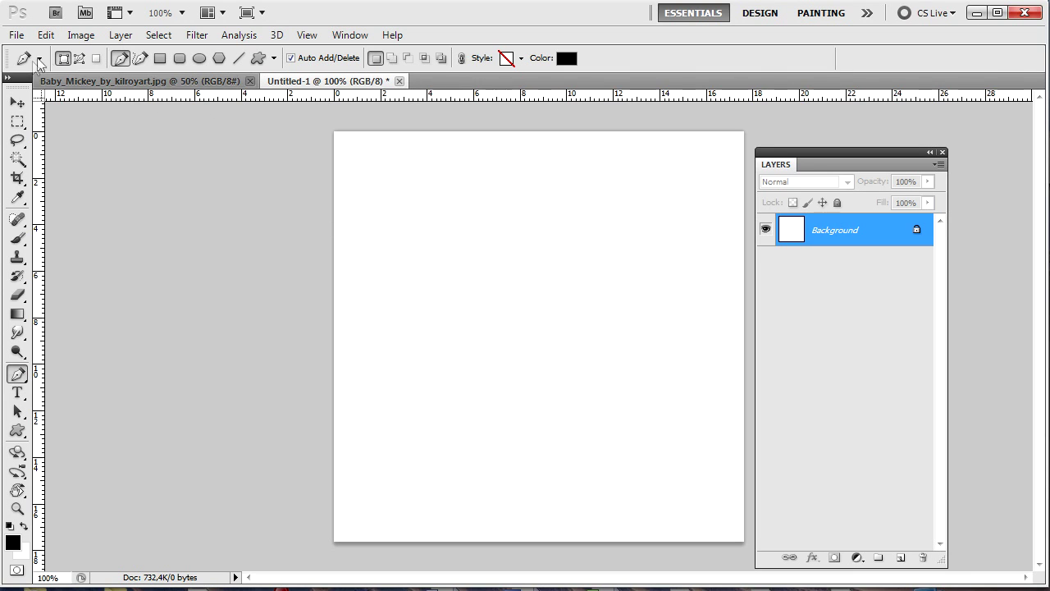
pyautogui.click(80, 59)
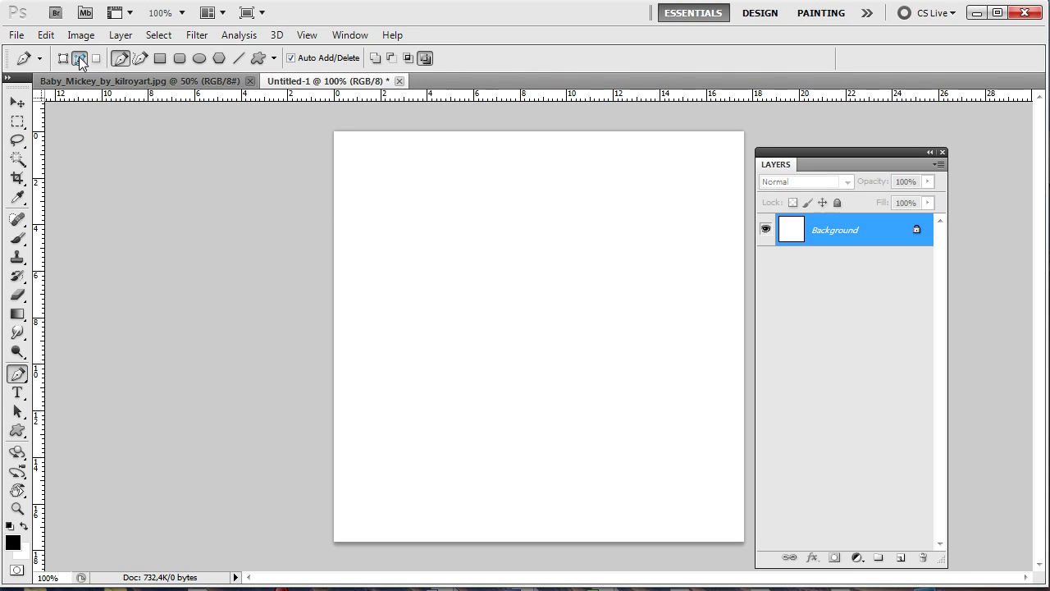
pyautogui.click(504, 206)
pyautogui.hotkey('ctrl', 'z')
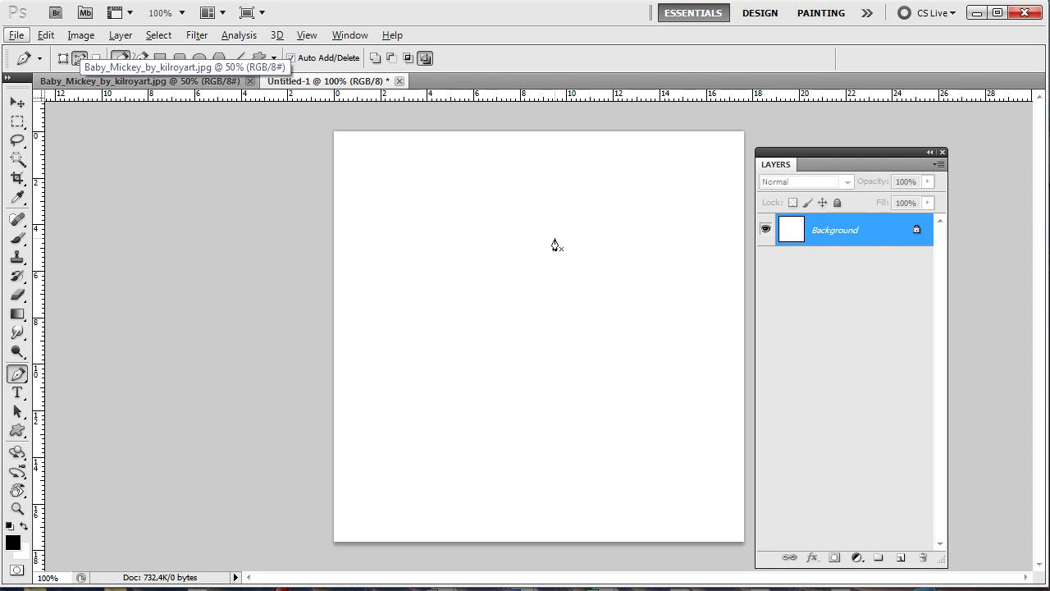
# - Draw a closed eight-point path with straight segments around the middle of the canvas
pyautogui.click(489, 228)
pyautogui.click(451, 253)
pyautogui.click(438, 345)
pyautogui.click(449, 466)
pyautogui.click(609, 425)
pyautogui.click(653, 331)
pyautogui.click(654, 258)
pyautogui.click(600, 251)
pyautogui.click(488, 229)
# - Undo the last points of the eight-point path and delete the rest of it
pyautogui.hotkey('ctrl', 'alt', 'z')
pyautogui.hotkey('ctrl', 'alt', 'z')
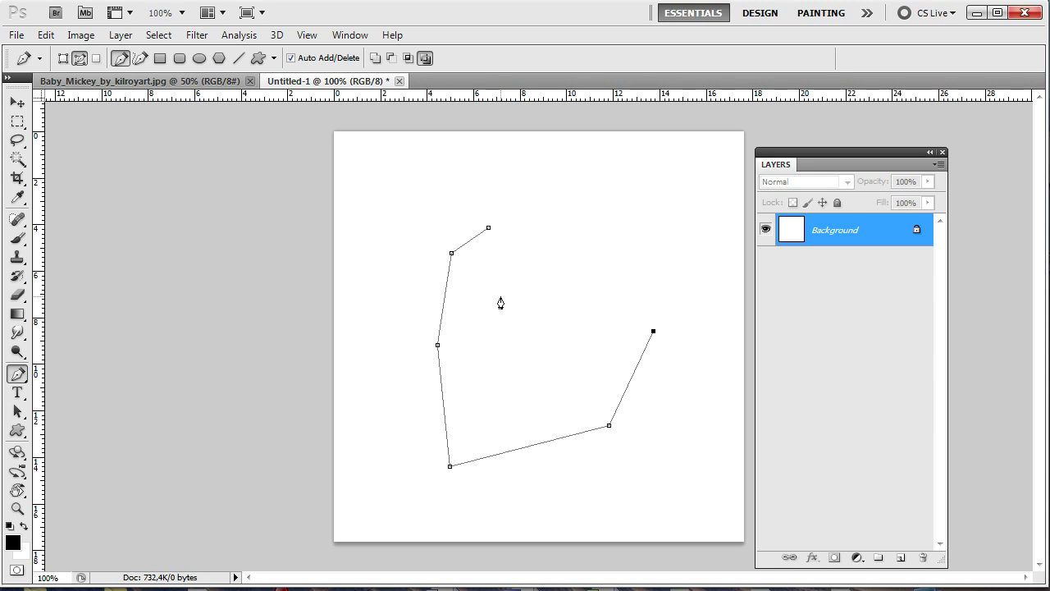
pyautogui.press('Delete')
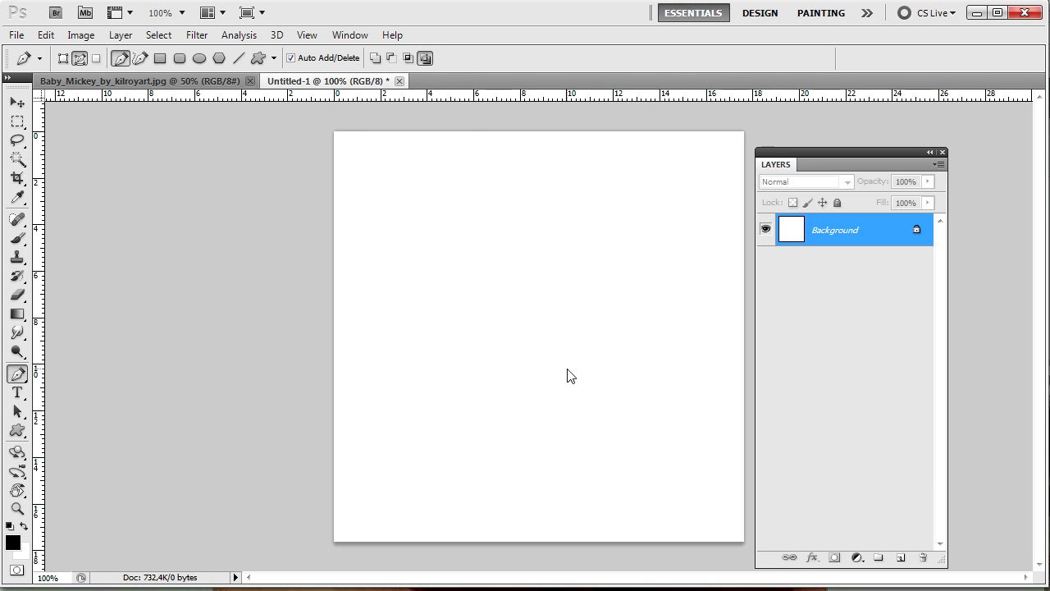
# - Paste the copied apple picture as a new layer and move it so the whole apple fits on the canvas
pyautogui.hotkey('ctrl', 'v')
pyautogui.press('v')
pyautogui.moveTo(567, 367); pyautogui.dragTo(494, 285)
pyautogui.moveTo(628, 349); pyautogui.dragTo(637, 253)
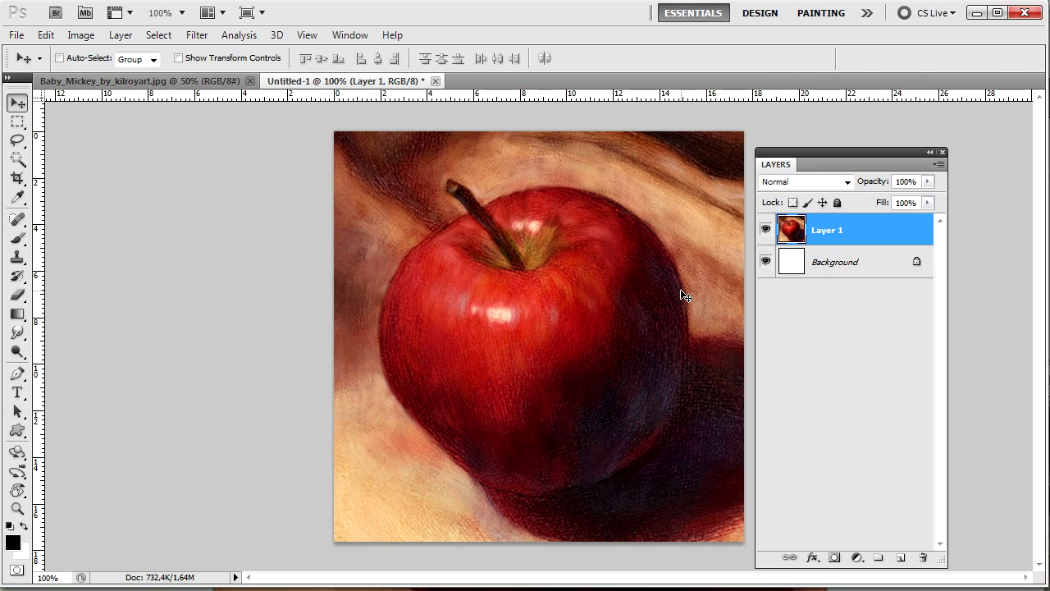
# - Trace the apple and its stem with the Pen tool as a closed path of straight segments
pyautogui.press('p')
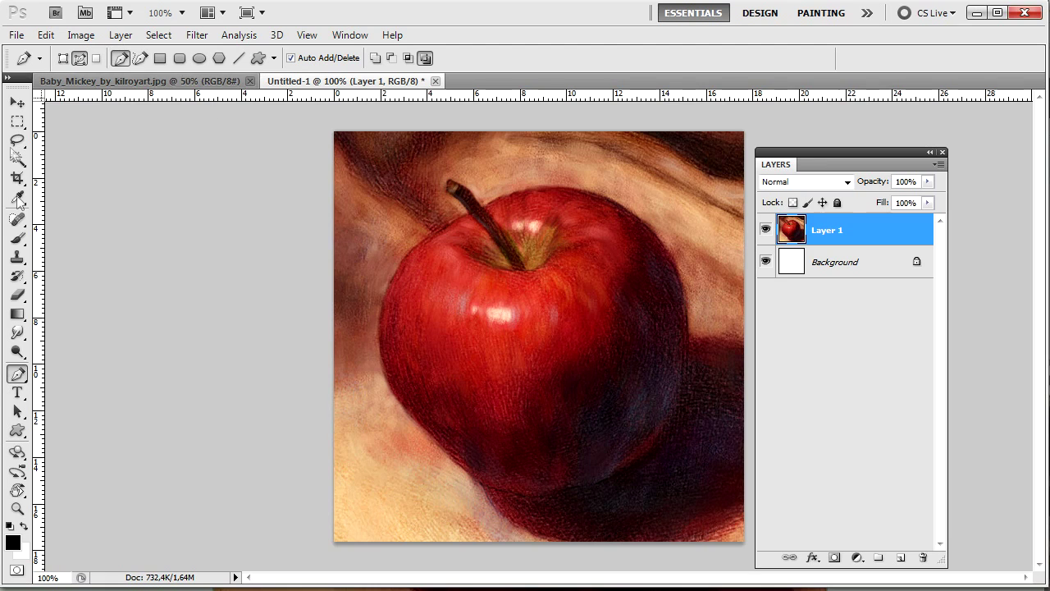
pyautogui.click(399, 259)
pyautogui.click(388, 287)
pyautogui.click(375, 311)
pyautogui.click(380, 322)
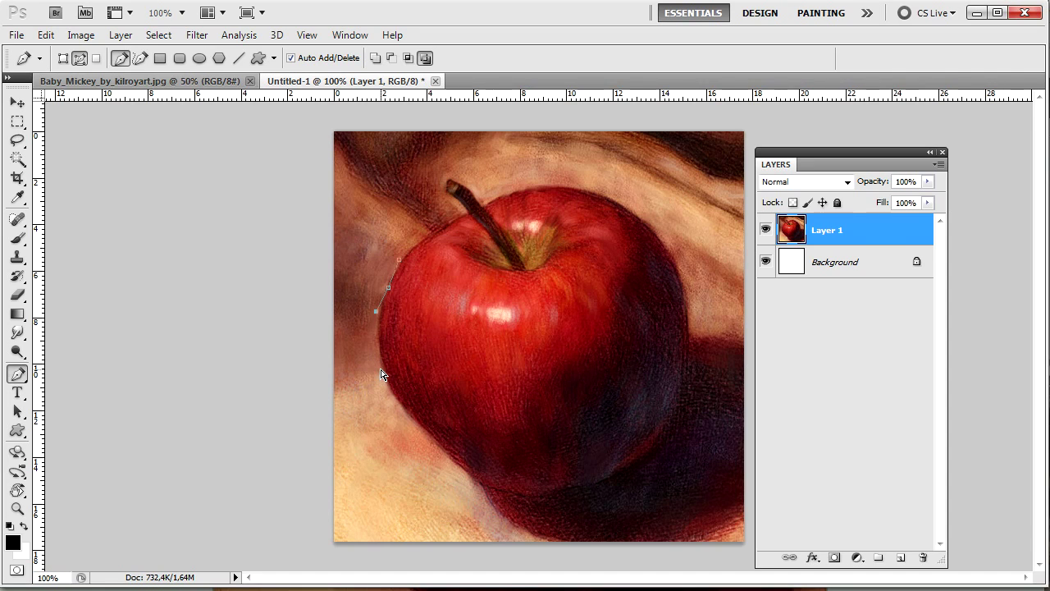
pyautogui.click(399, 402)
pyautogui.click(405, 426)
pyautogui.click(434, 447)
pyautogui.click(452, 461)
pyautogui.click(489, 493)
pyautogui.click(507, 505)
pyautogui.click(541, 500)
pyautogui.click(575, 499)
pyautogui.click(627, 468)
pyautogui.click(661, 436)
pyautogui.click(698, 372)
pyautogui.click(687, 274)
pyautogui.click(663, 241)
pyautogui.click(640, 217)
pyautogui.click(585, 187)
pyautogui.click(544, 182)
pyautogui.click(518, 188)
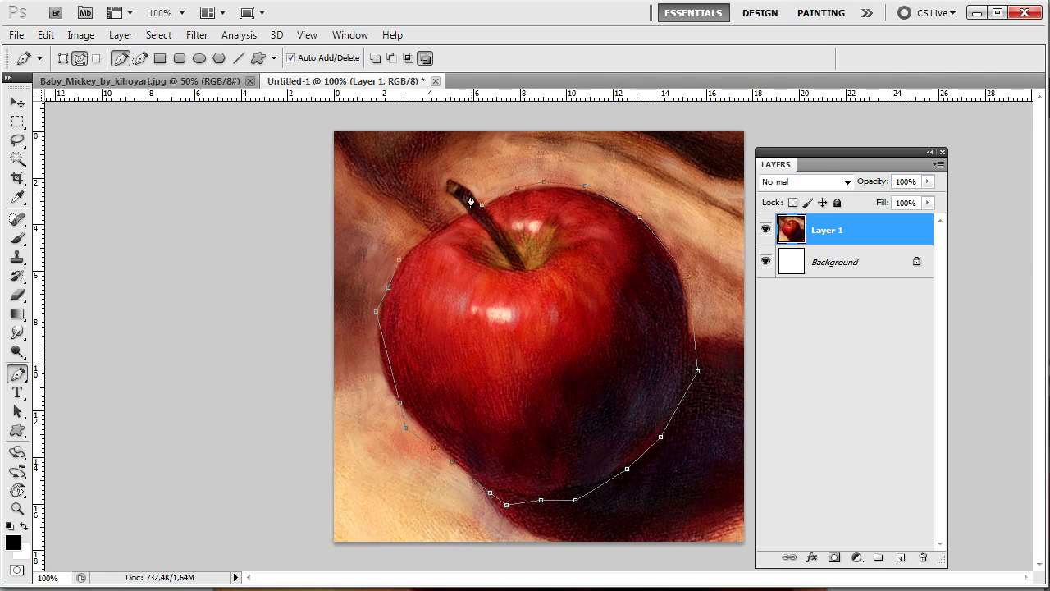
pyautogui.click(449, 178)
pyautogui.click(443, 190)
pyautogui.click(429, 225)
pyautogui.click(399, 260)
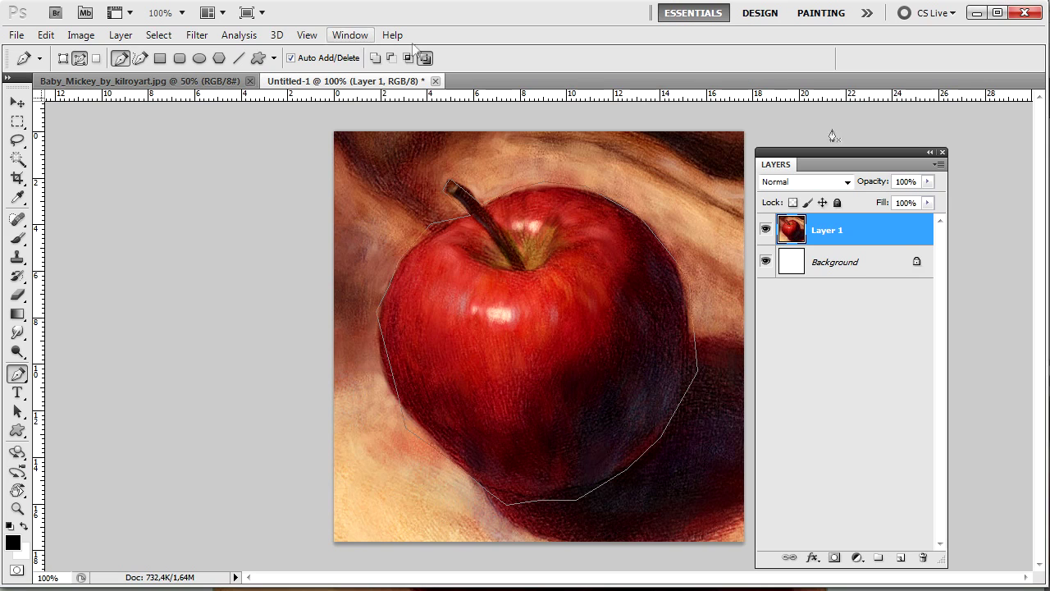
# - Load the apple work path as a selection, clear that area from Layer 1 and deselect
pyautogui.click(349, 35)
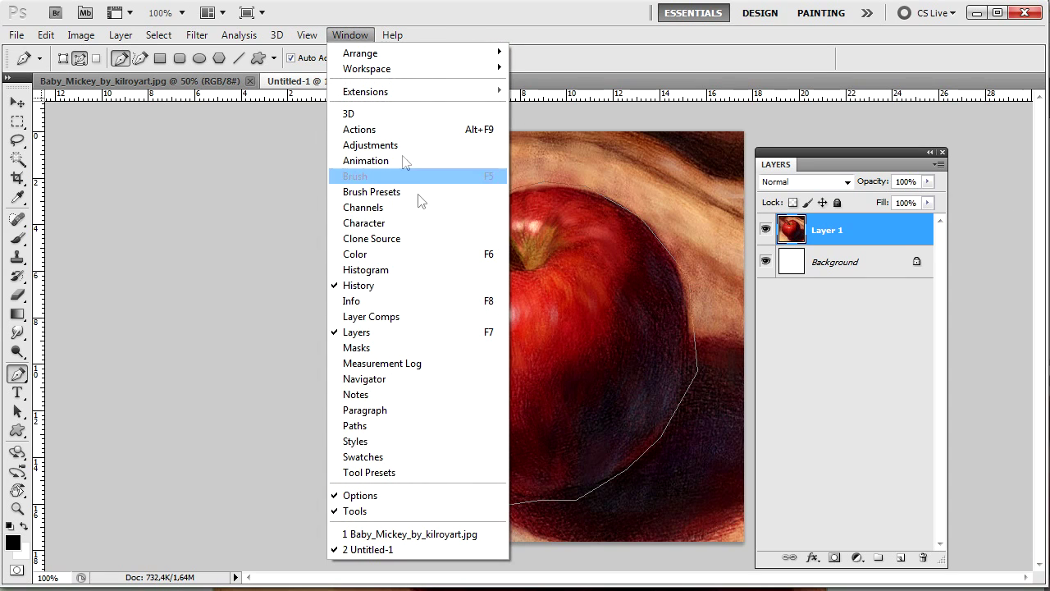
pyautogui.click(440, 426)
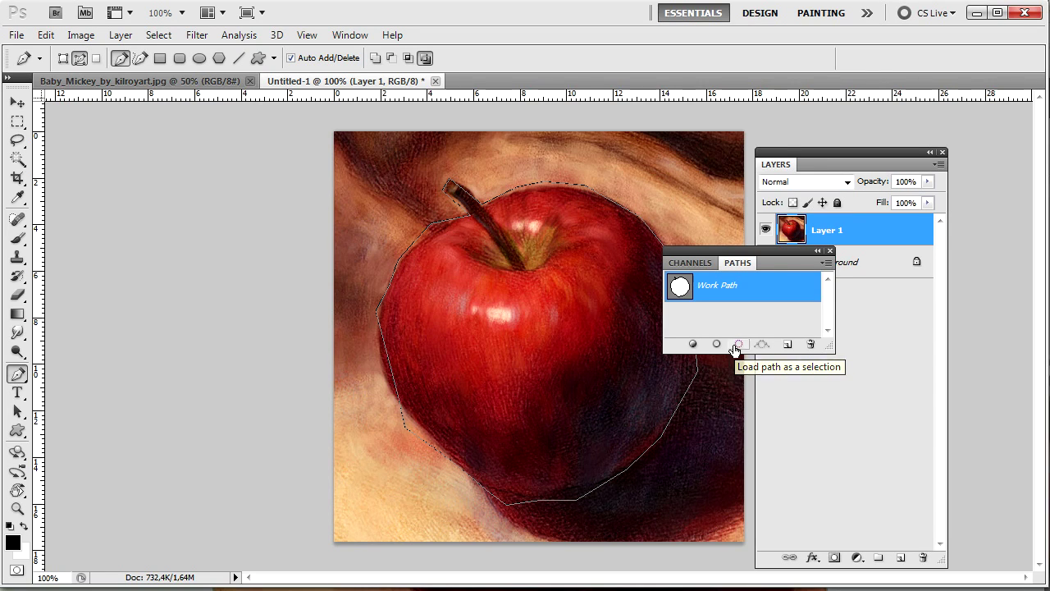
pyautogui.click(736, 346)
pyautogui.press('Delete')
pyautogui.hotkey('ctrl', 'd')
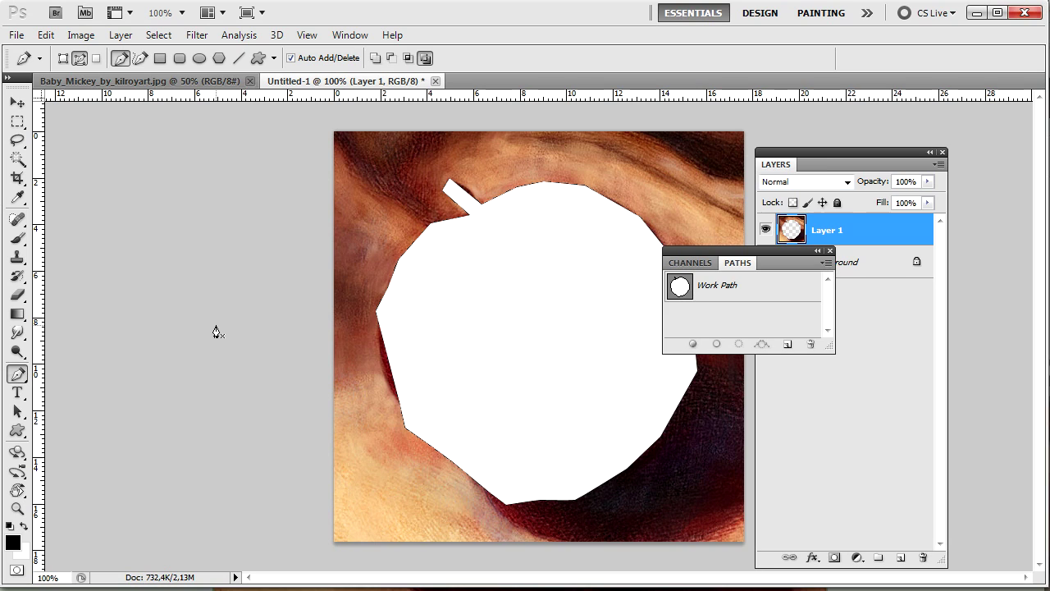
# - Paste the apple picture again as a new layer, shift it slightly and delete that layer
pyautogui.hotkey('ctrl', 'v')
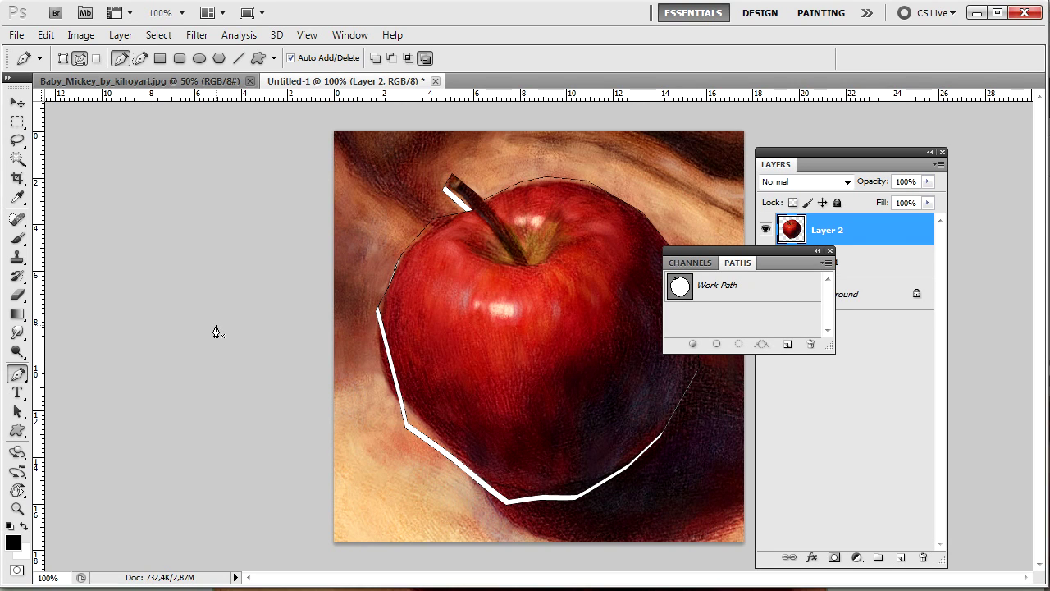
pyautogui.press('v')
pyautogui.rightClick(539, 264)
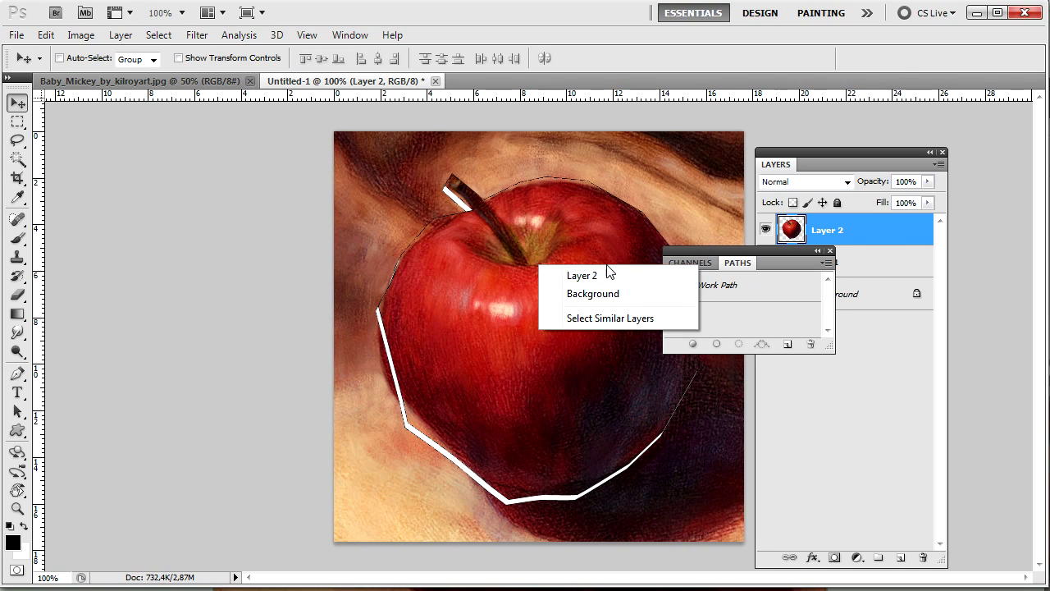
pyautogui.click(612, 276)
pyautogui.moveTo(604, 295); pyautogui.dragTo(586, 250)
pyautogui.press('Delete')
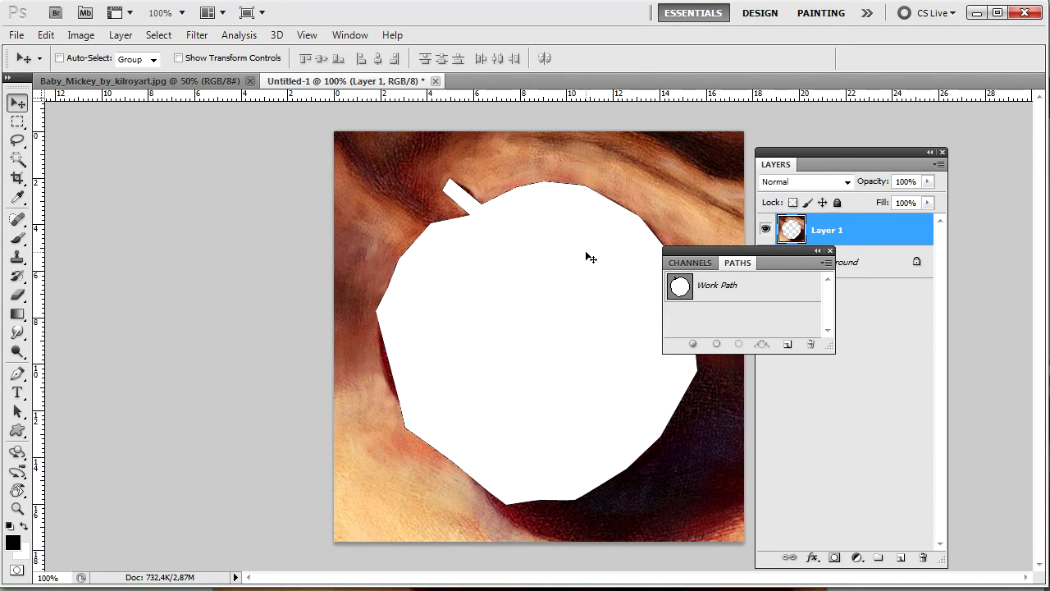
# - Delete Layer 1 with the cut-out background and close the Paths panel
pyautogui.click(900, 232)
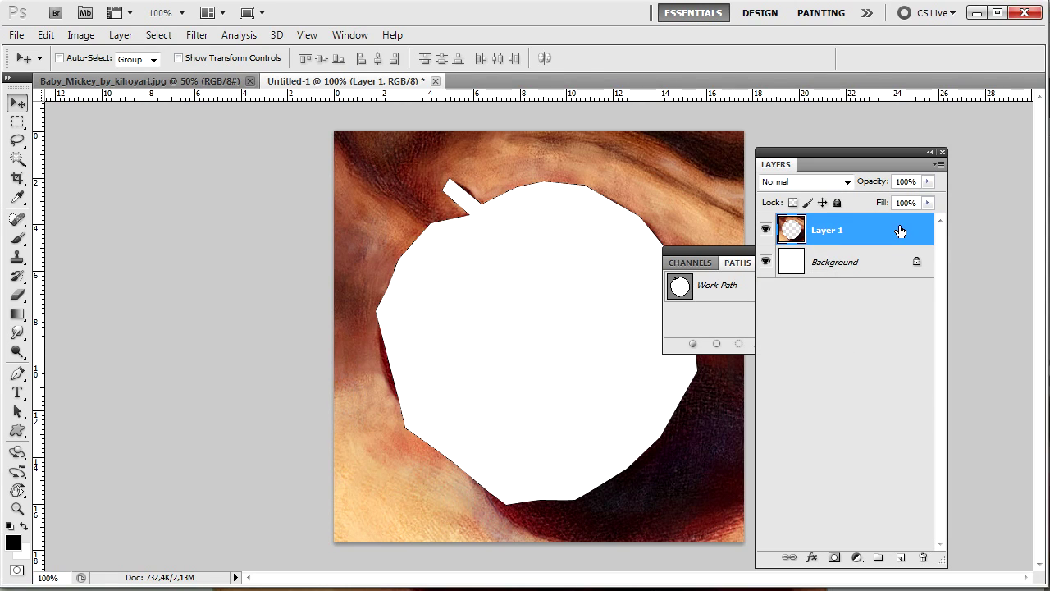
pyautogui.press('Delete')
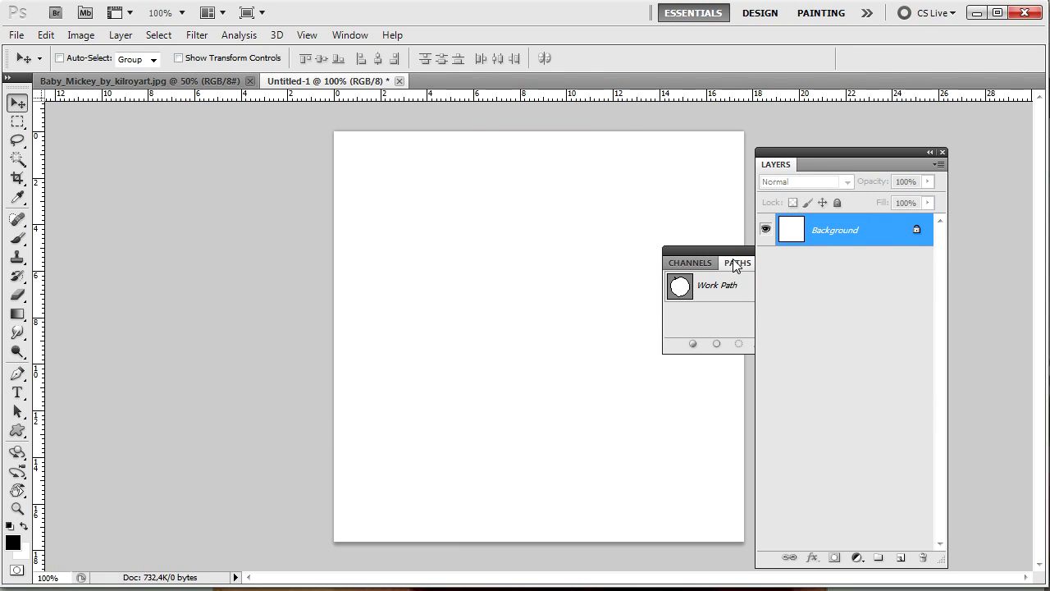
pyautogui.moveTo(734, 261); pyautogui.dragTo(708, 251)
pyautogui.click(804, 251)
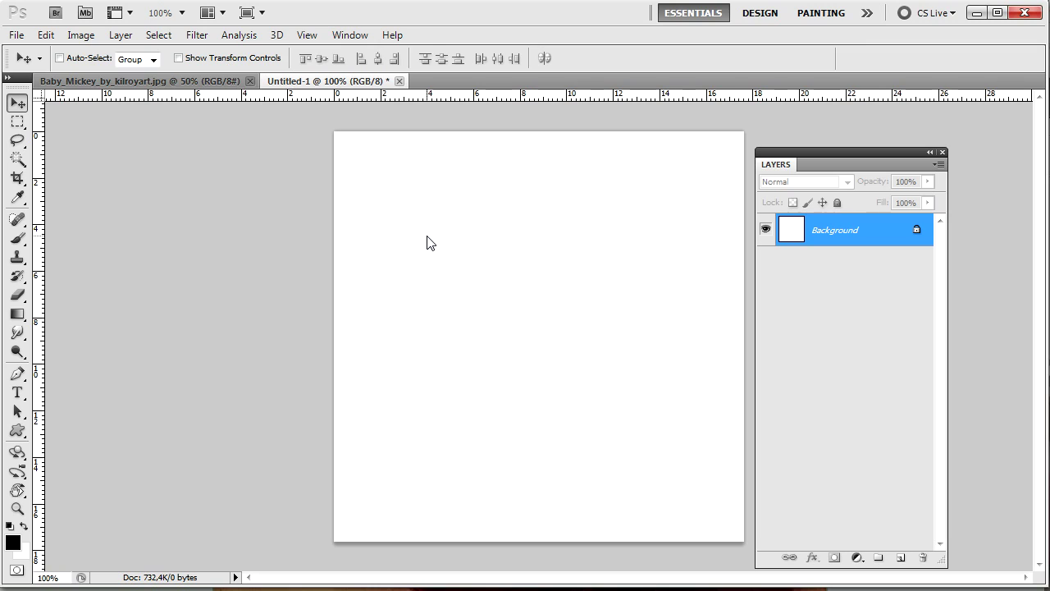
# - Draw a two-point curved path across the upper half of the canvas with the Pen tool and delete it
pyautogui.press('p')
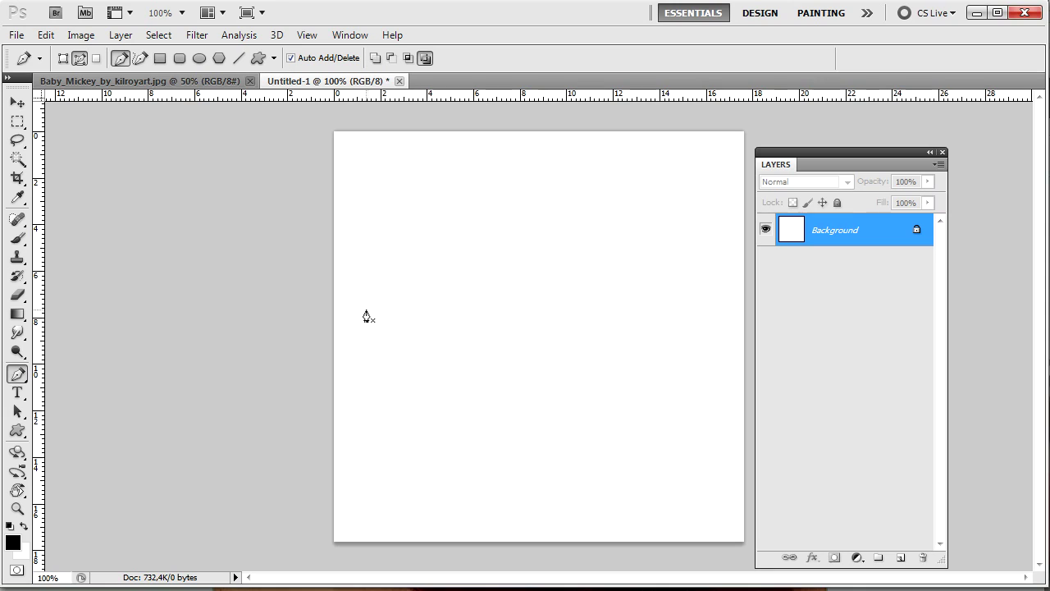
pyautogui.click(366, 311)
pyautogui.click(629, 273)
pyautogui.moveTo(629, 278); pyautogui.dragTo(680, 344)
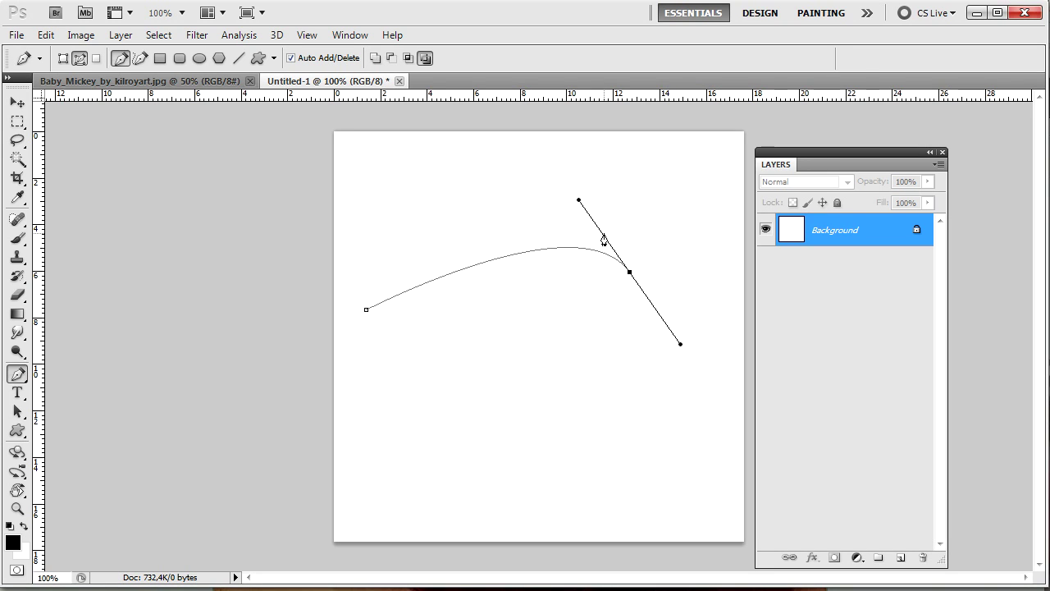
pyautogui.press('Delete')
pyautogui.press('Delete')
# - Draw an arched two-point path and reshape its curve by swinging the end point's direction handles
pyautogui.click(416, 284)
pyautogui.click(662, 293)
pyautogui.moveTo(662, 294); pyautogui.dragTo(713, 461)
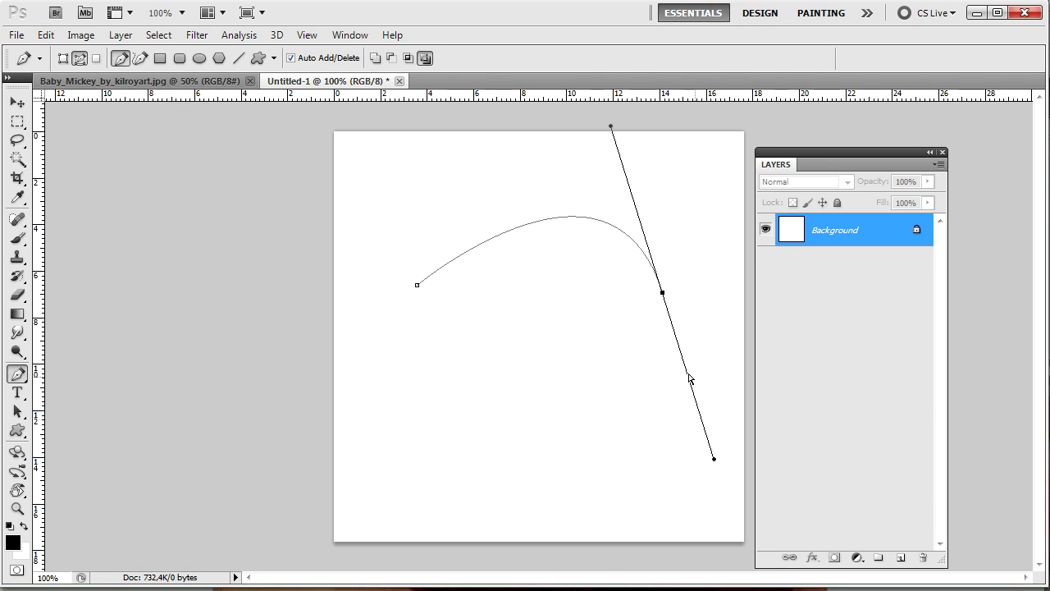
pyautogui.moveTo(714, 462); pyautogui.dragTo(705, 349)
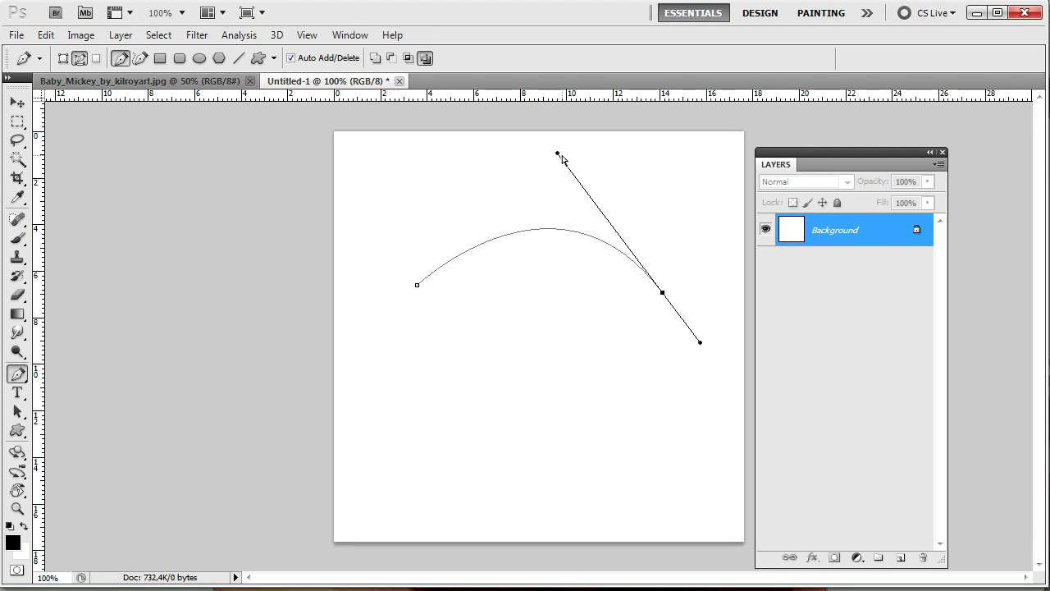
pyautogui.moveTo(561, 156); pyautogui.dragTo(692, 185)
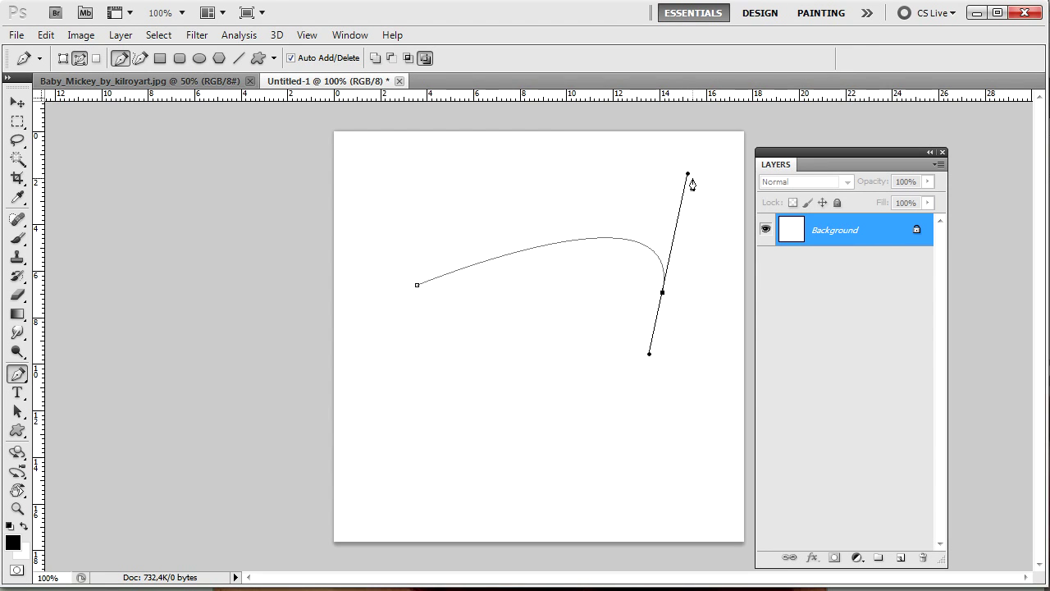
# - Add a third point below the arched path and undo the whole path
pyautogui.click(646, 436)
pyautogui.hotkey('ctrl', 'alt', 'z')
pyautogui.hotkey('ctrl', 'alt', 'z')
pyautogui.hotkey('ctrl', 'alt', 'z')
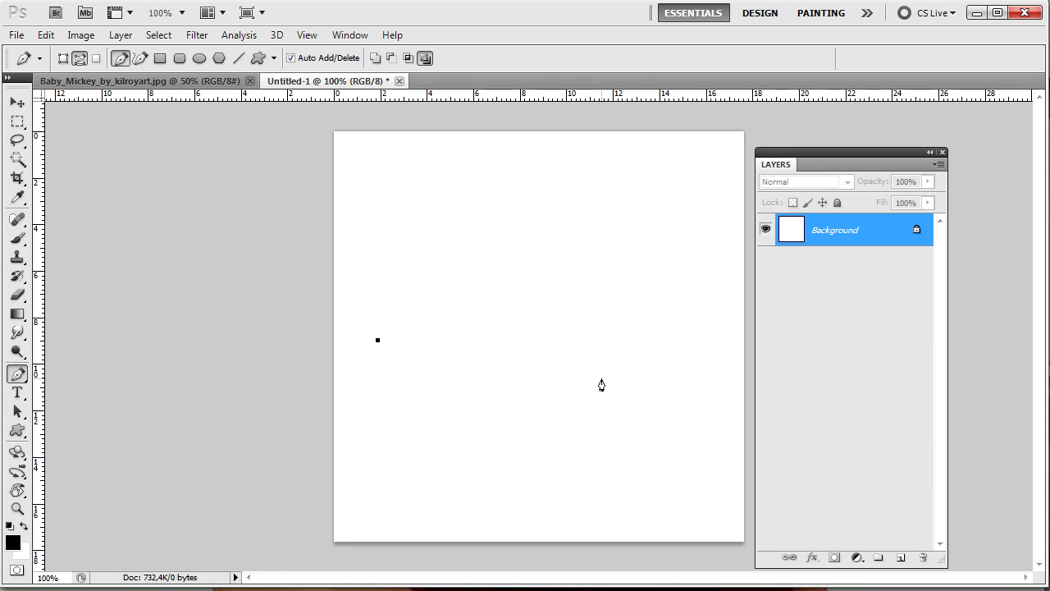
# - Draw a curved segment from the start point to the canvas's far side, undoing the first attempts, and tilt its direction handle
pyautogui.click(655, 326)
pyautogui.hotkey('ctrl', 'z')
pyautogui.moveTo(699, 318); pyautogui.dragTo(726, 414)
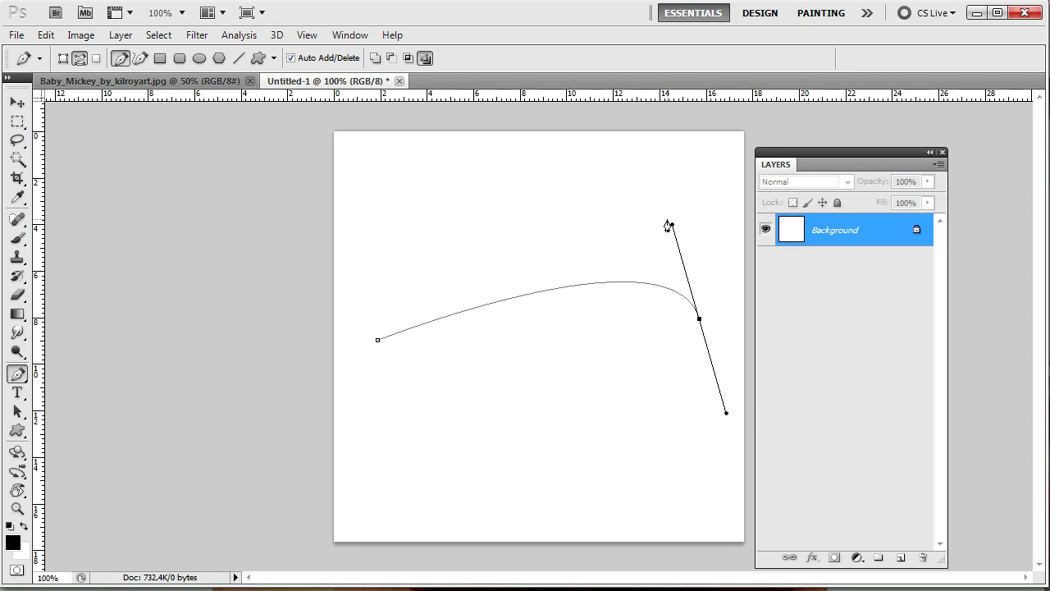
pyautogui.moveTo(675, 223); pyautogui.dragTo(621, 294)
pyautogui.hotkey('ctrl', 'z')
pyautogui.moveTo(691, 312); pyautogui.dragTo(701, 375)
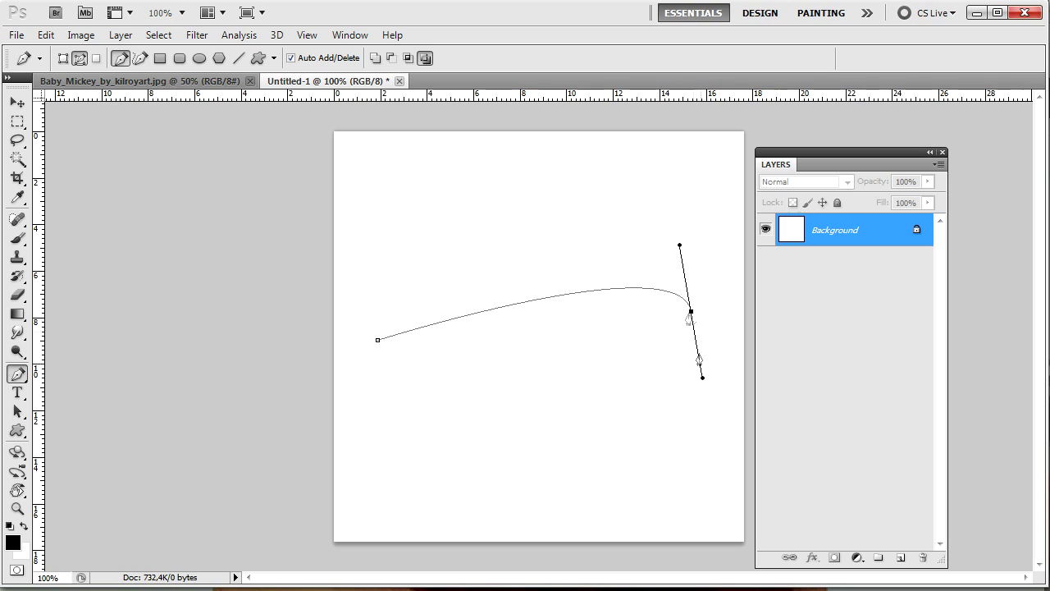
pyautogui.moveTo(680, 244); pyautogui.dragTo(621, 219)
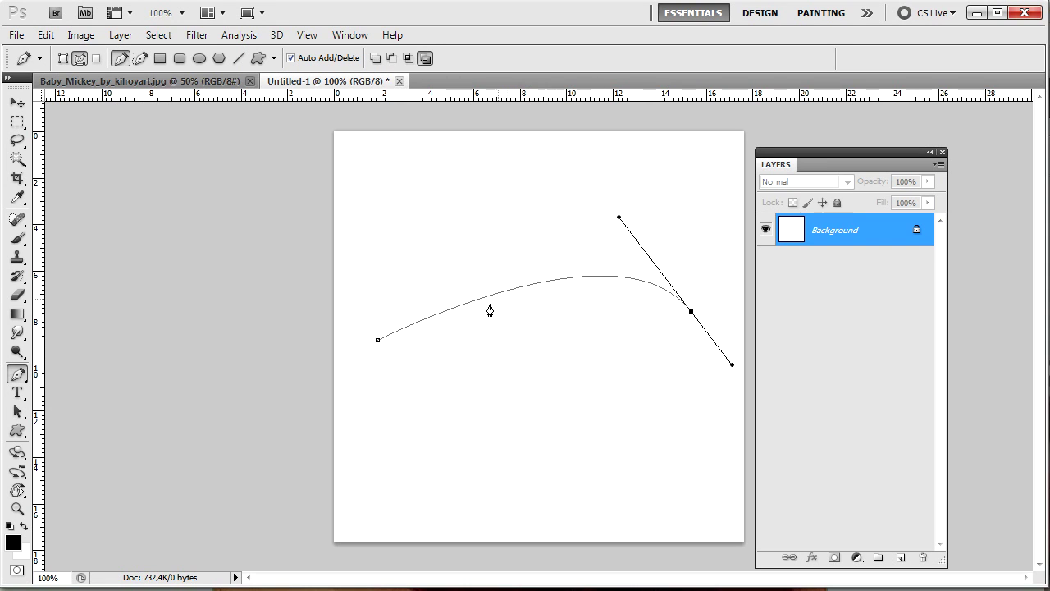
# - Add an anchor point to the curve, pull it down into an S shape and raise the end point's handle
pyautogui.rightClick(452, 314)
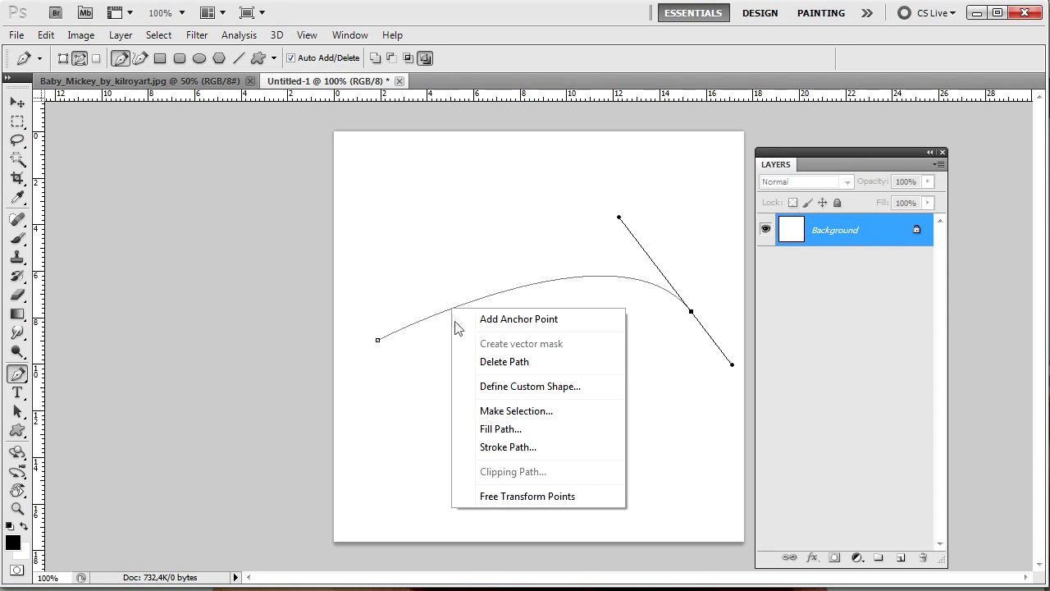
pyautogui.click(562, 321)
pyautogui.moveTo(452, 309); pyautogui.dragTo(498, 353)
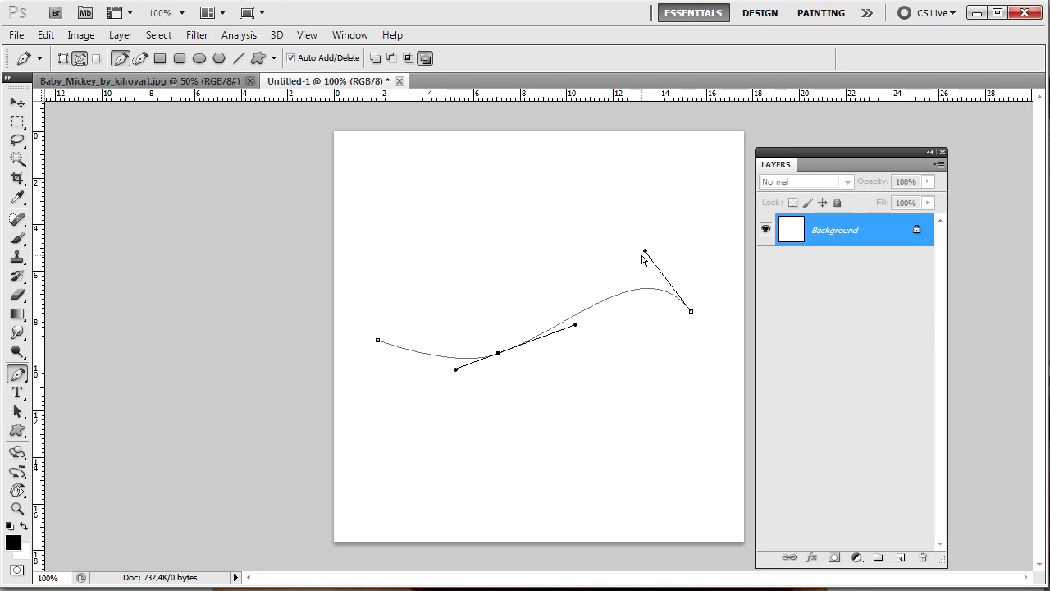
pyautogui.moveTo(645, 250); pyautogui.dragTo(644, 224)
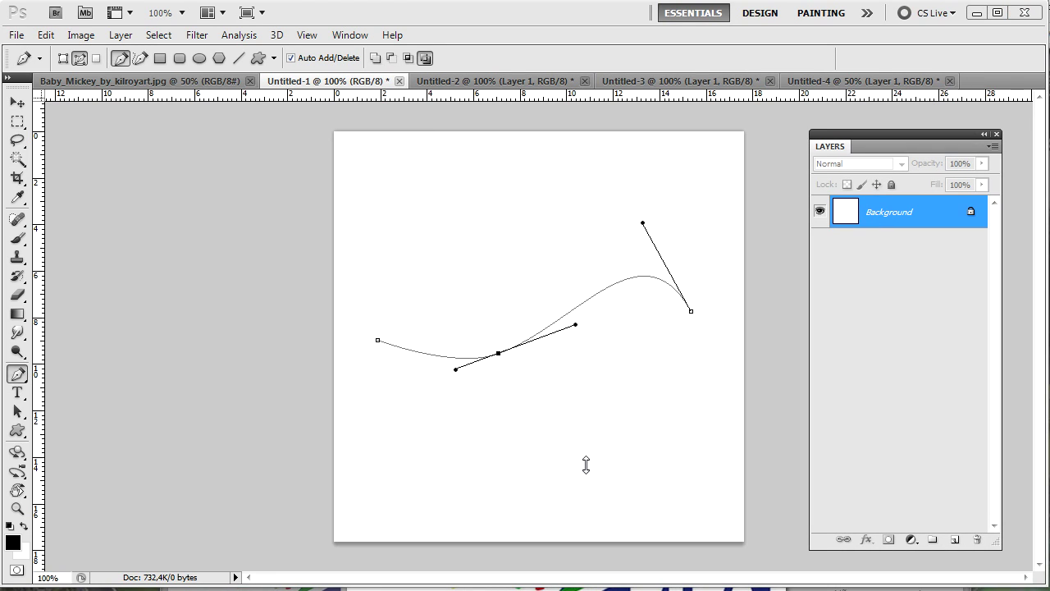
# - Examine the example artwork in Untitled-2, Untitled-3 and Untitled-4
pyautogui.click(492, 82)
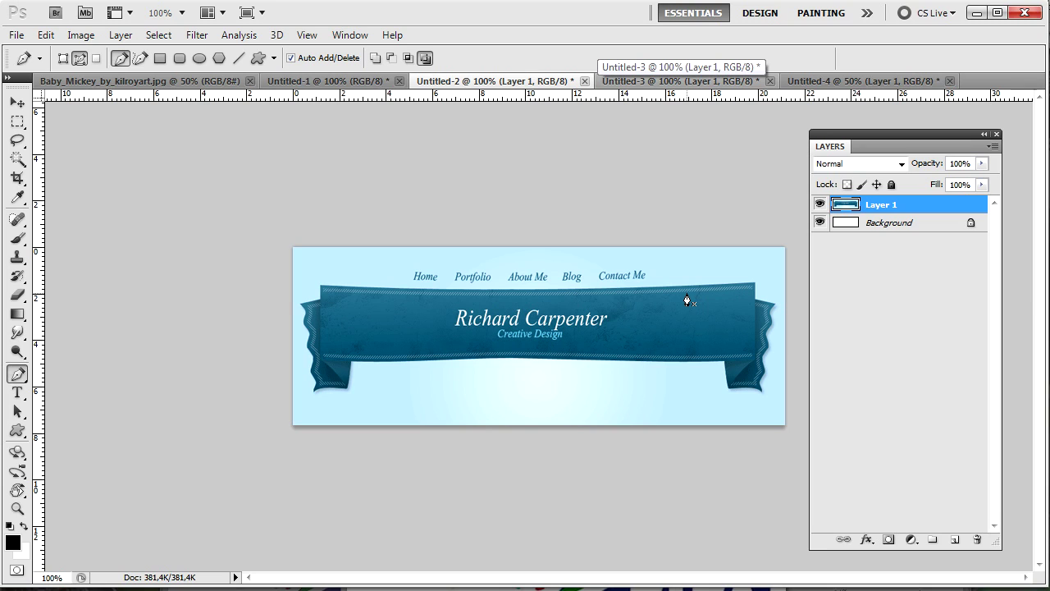
pyautogui.click(689, 82)
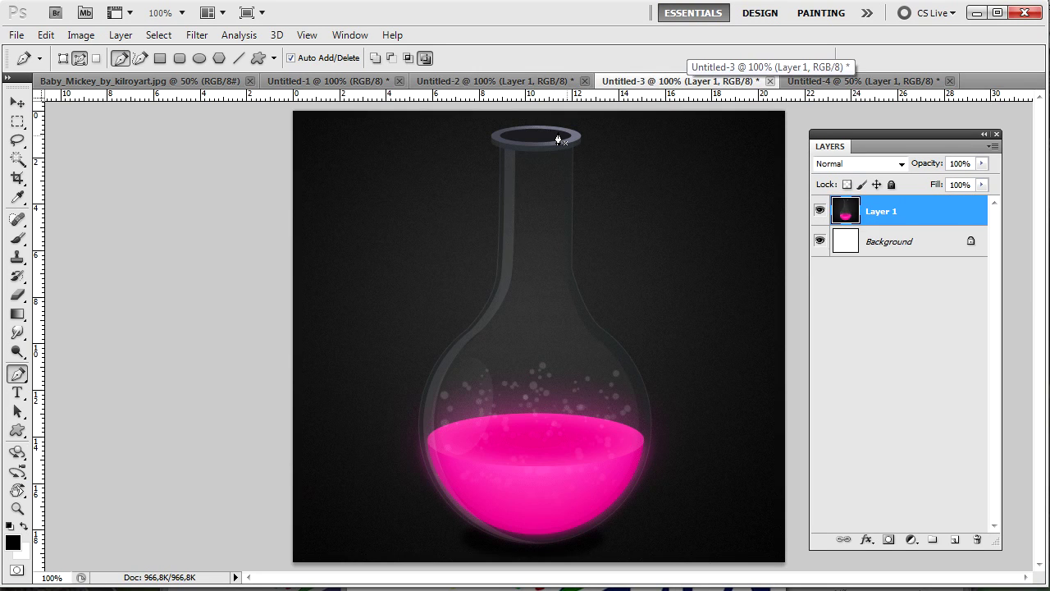
pyautogui.click(845, 81)
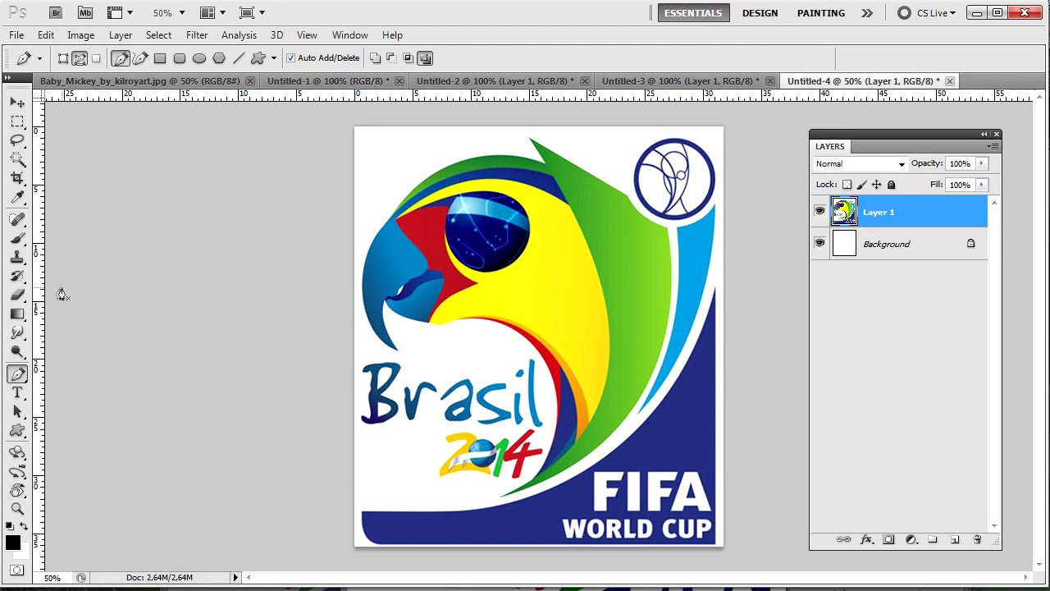
# - Set the Pen tool to Shape layers mode and hide the S-shaped path in Untitled-1
pyautogui.click(63, 58)
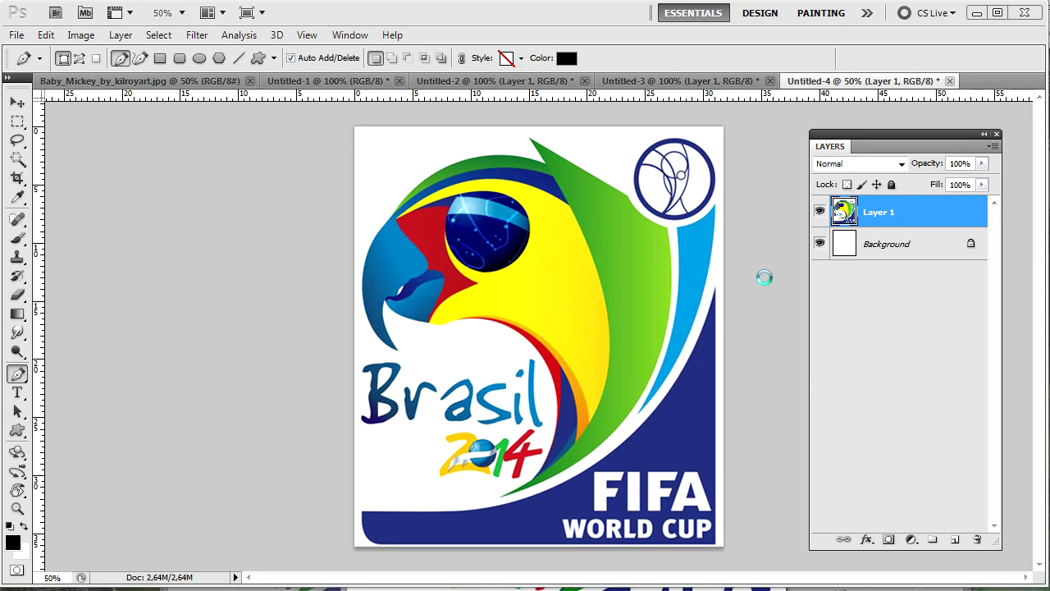
pyautogui.click(326, 82)
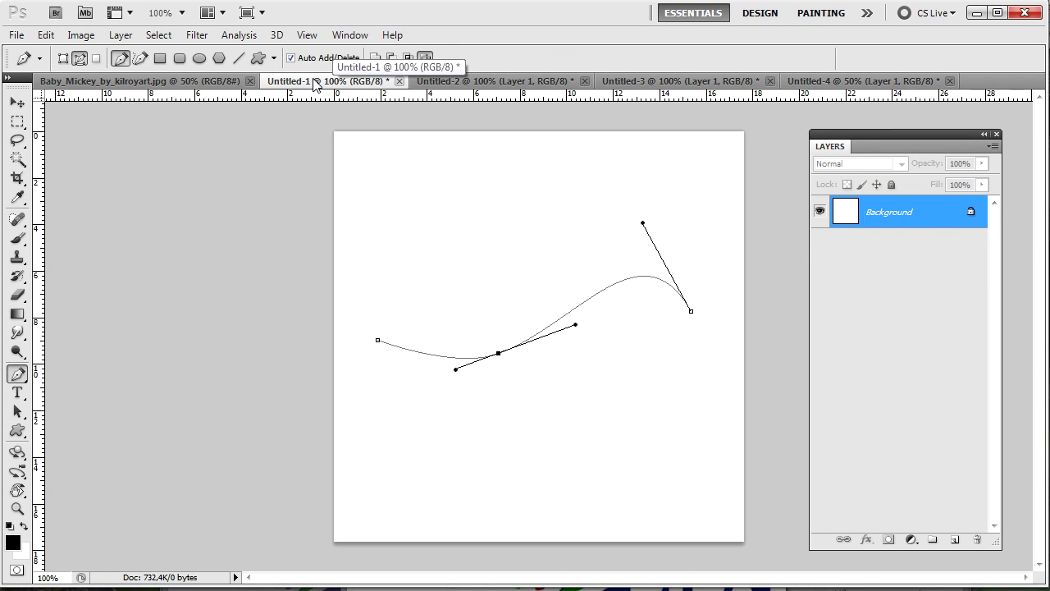
pyautogui.press('Escape')
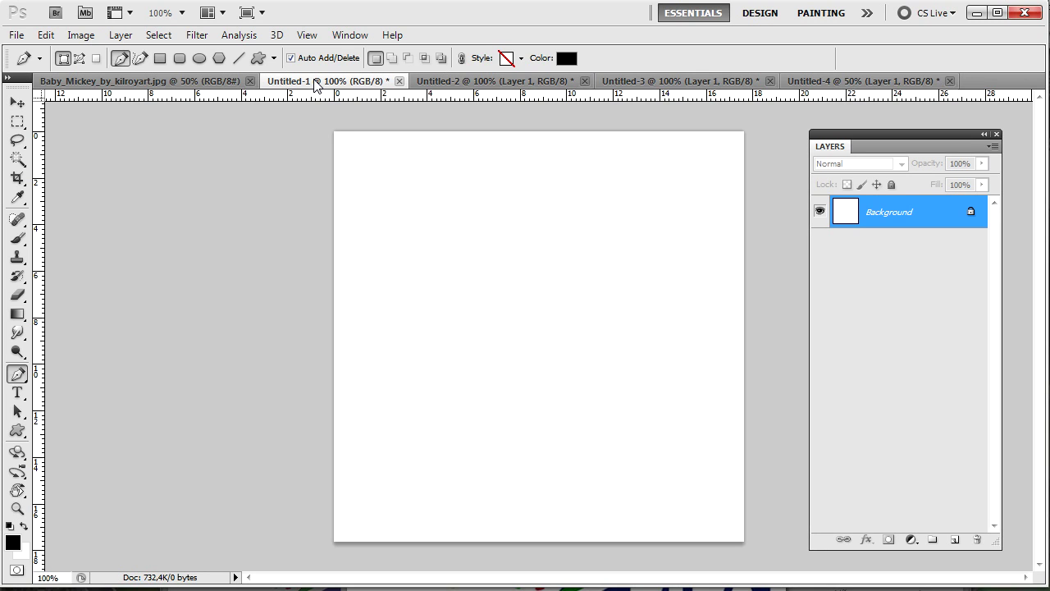
# - Choose a round 13 px brush with 100% hardness and paint a wavy vertical stroke on the canvas
pyautogui.press('b')
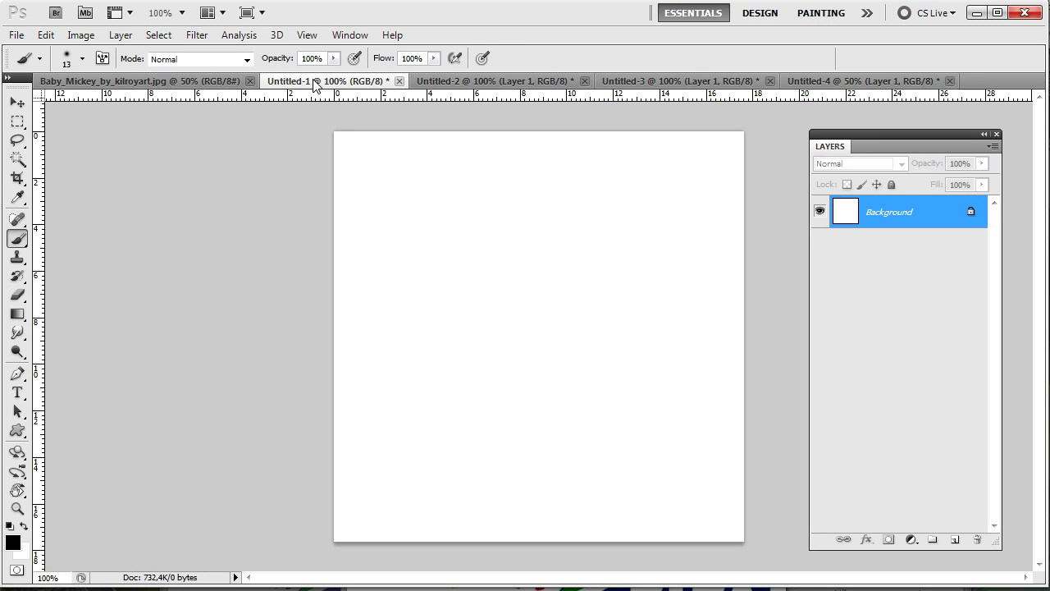
pyautogui.click(82, 59)
pyautogui.moveTo(216, 270)
pyautogui.mouseDown()
pyautogui.moveTo(307, 500)
pyautogui.moveTo(323, 514)
pyautogui.mouseUp()
pyautogui.click(113, 172)
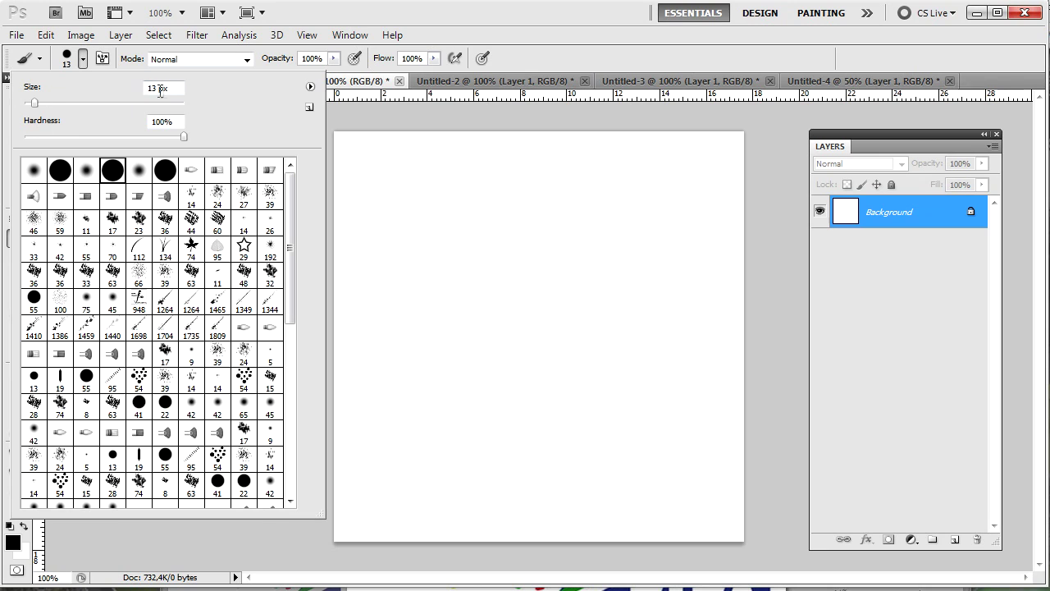
pyautogui.moveTo(451, 195)
pyautogui.mouseDown()
pyautogui.moveTo(471, 271)
pyautogui.moveTo(425, 347)
pyautogui.moveTo(413, 394)
pyautogui.mouseUp()
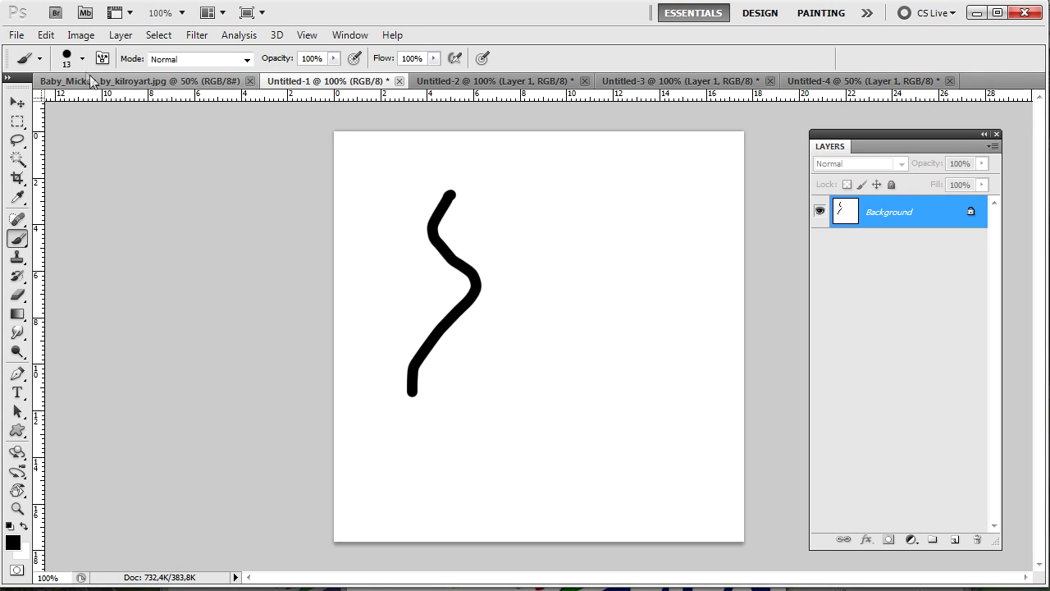
# - Reduce the brush size to 5 px and paint a second wavy stroke beside the first
pyautogui.click(82, 59)
pyautogui.moveTo(31, 103); pyautogui.dragTo(28, 105)
pyautogui.moveTo(573, 159)
pyautogui.mouseDown()
pyautogui.moveTo(534, 198)
pyautogui.moveTo(548, 316)
pyautogui.moveTo(534, 392)
pyautogui.mouseUp()
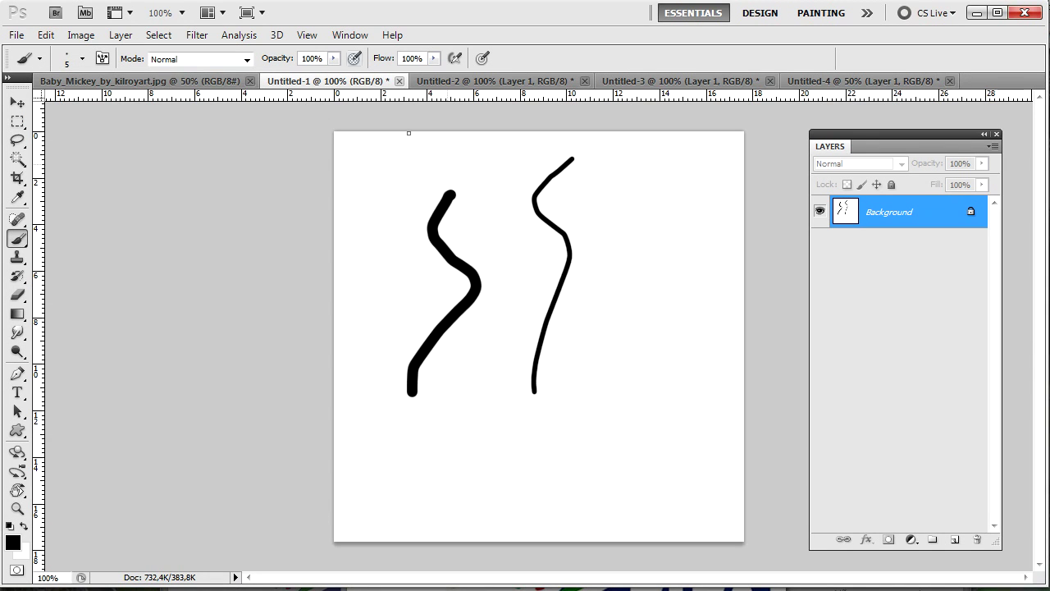
# - Reduce the brush size to 3 px and paint a third wavy stroke beside the other two
pyautogui.click(82, 59)
pyautogui.click(146, 88)
pyautogui.write('3')
pyautogui.moveTo(707, 193); pyautogui.dragTo(634, 406)
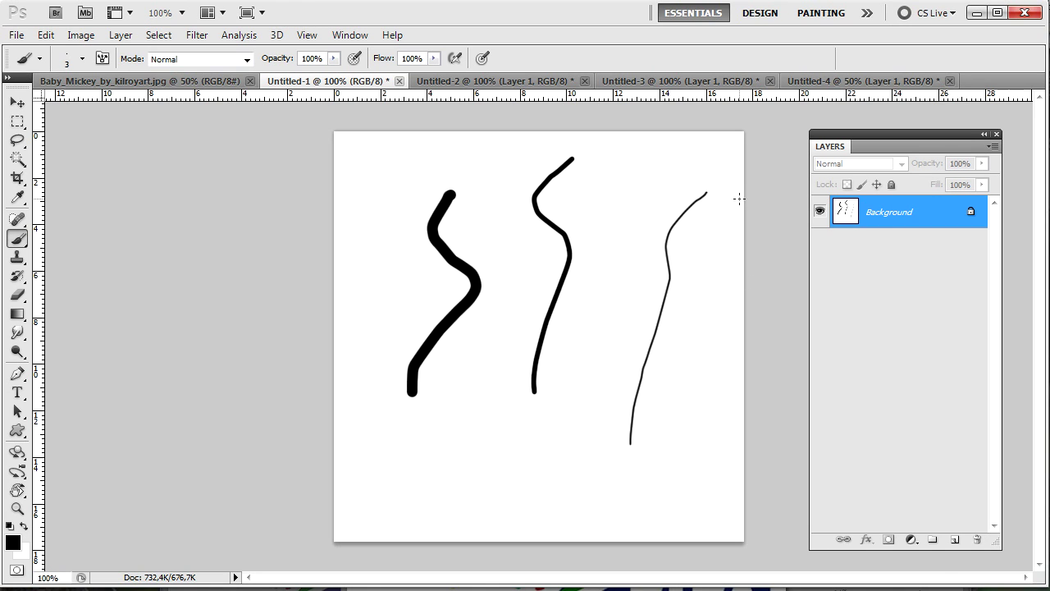
# - Paint a short 3 px test stroke between the second and third wavy strokes and undo it
pyautogui.hotkey('ctrl', '+')
pyautogui.moveTo(715, 246); pyautogui.dragTo(661, 386)
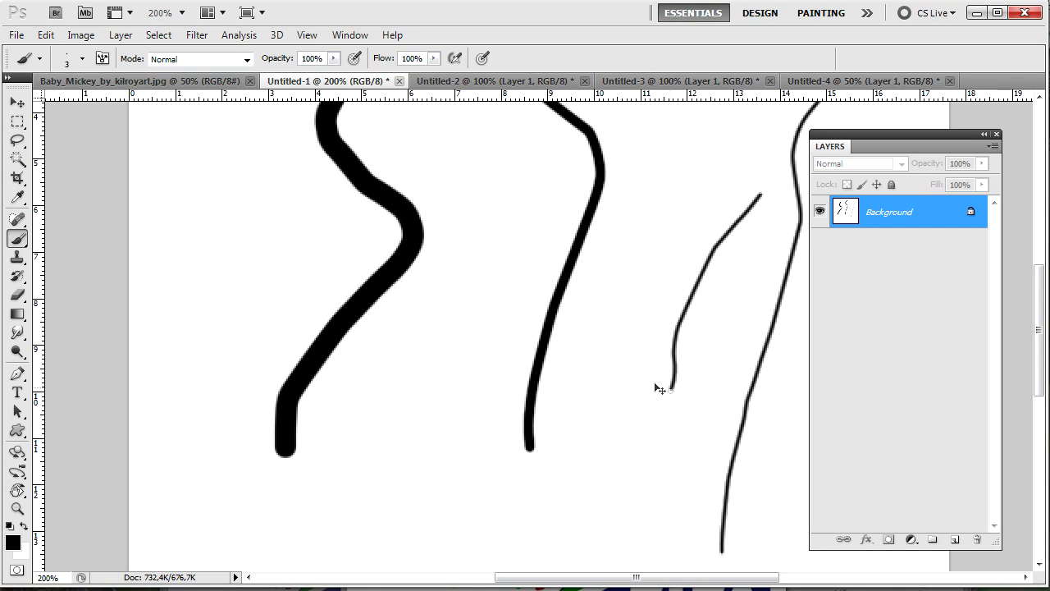
pyautogui.hotkey('ctrl', 'z')
pyautogui.hotkey('ctrl', '-')
pyautogui.hotkey('ctrl', '-')
pyautogui.hotkey('ctrl', '+')
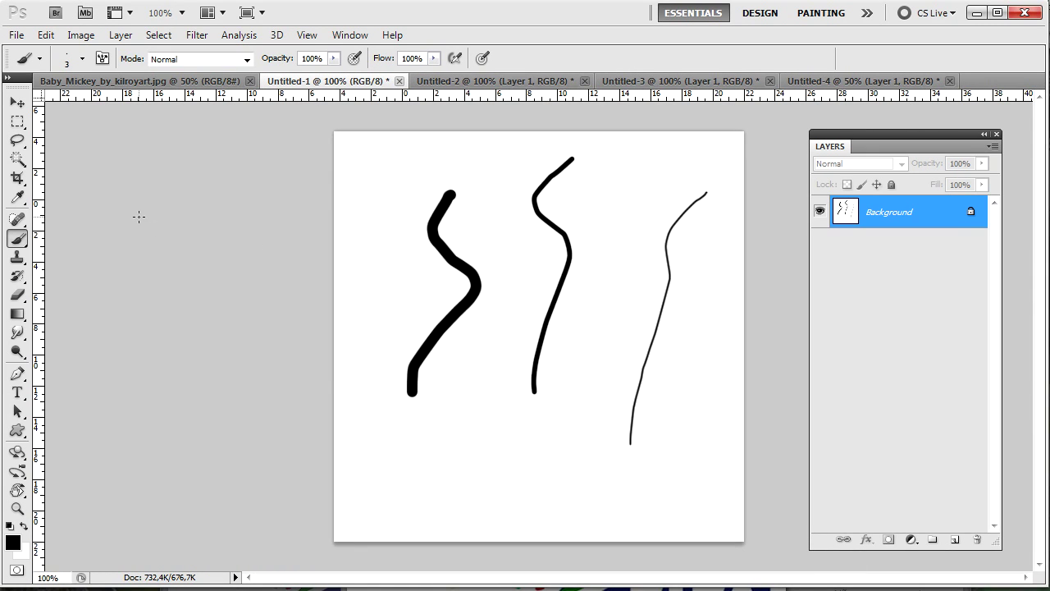
# - Add a new layer named Fundo to Baby_Mickey_by_kilroyart.jpg and fill it with white
pyautogui.click(152, 85)
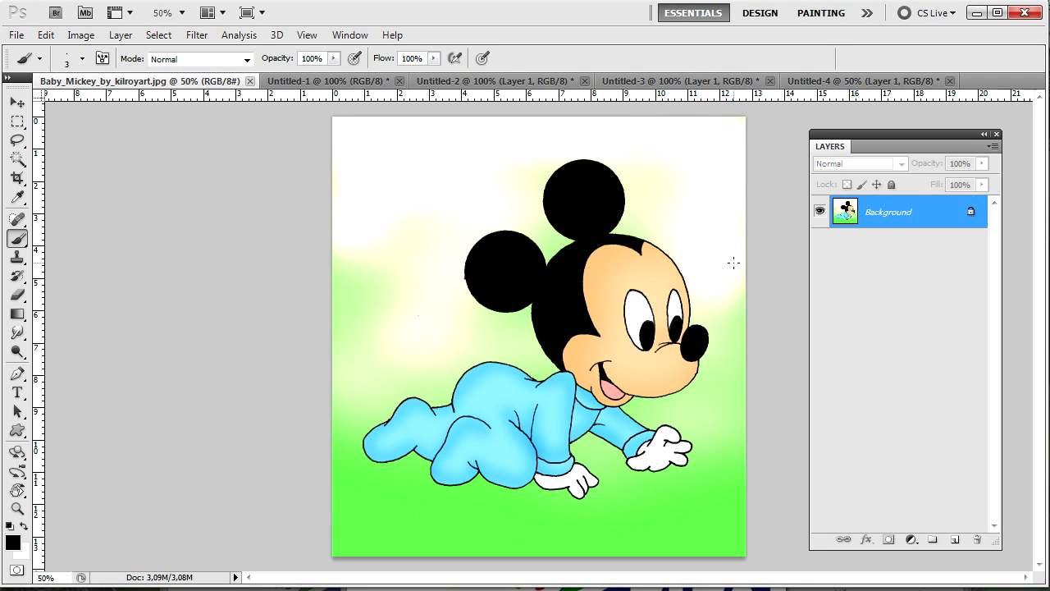
pyautogui.hotkey('ctrl', 'shift', 'n')
pyautogui.press('Return')
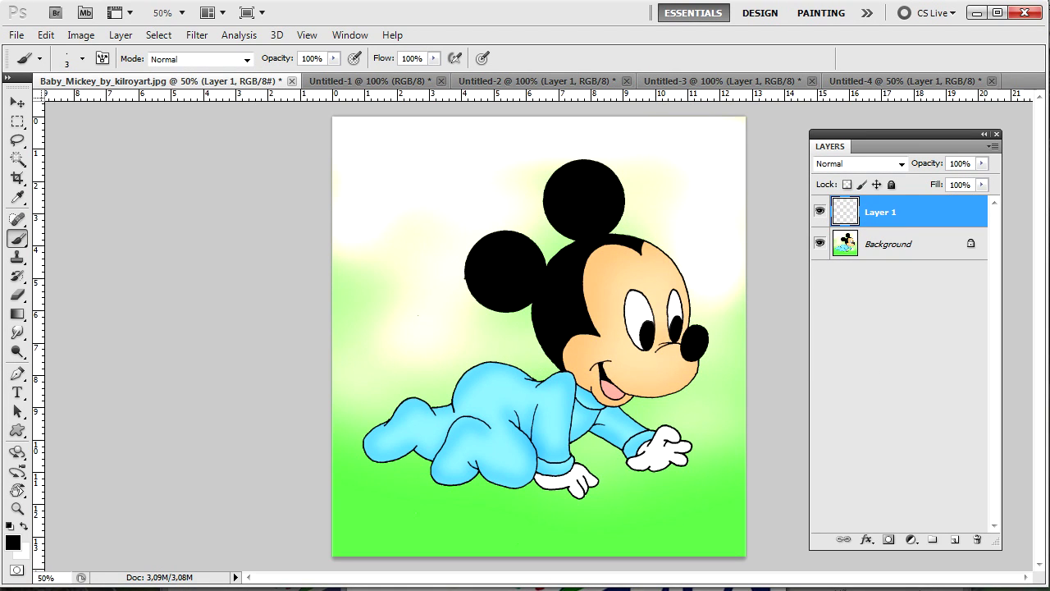
pyautogui.doubleClick(877, 217)
pyautogui.click(887, 210)
pyautogui.doubleClick(883, 213)
pyautogui.write('Fundo')
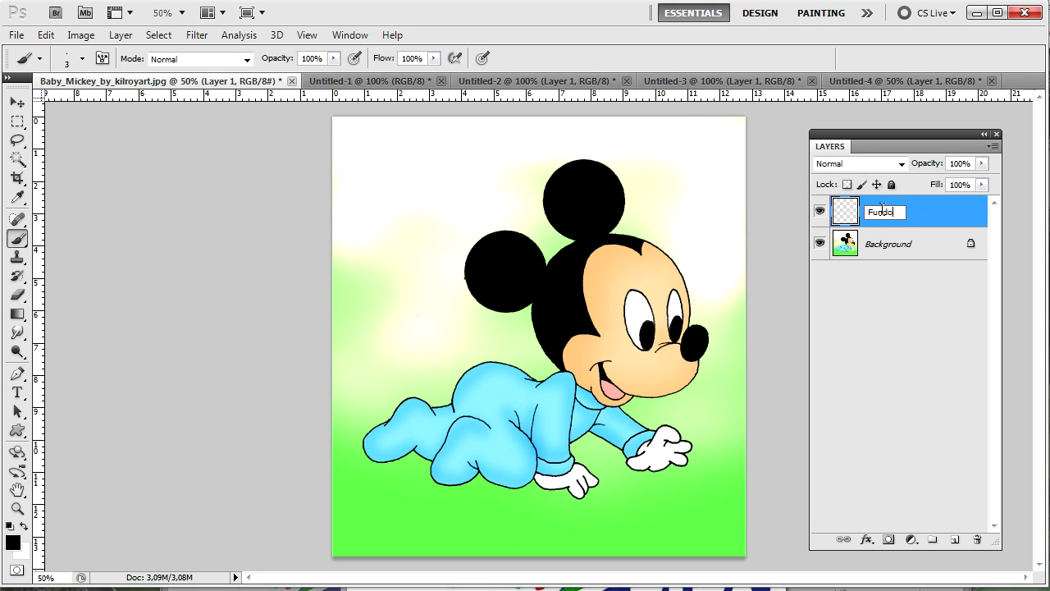
pyautogui.press('Return')
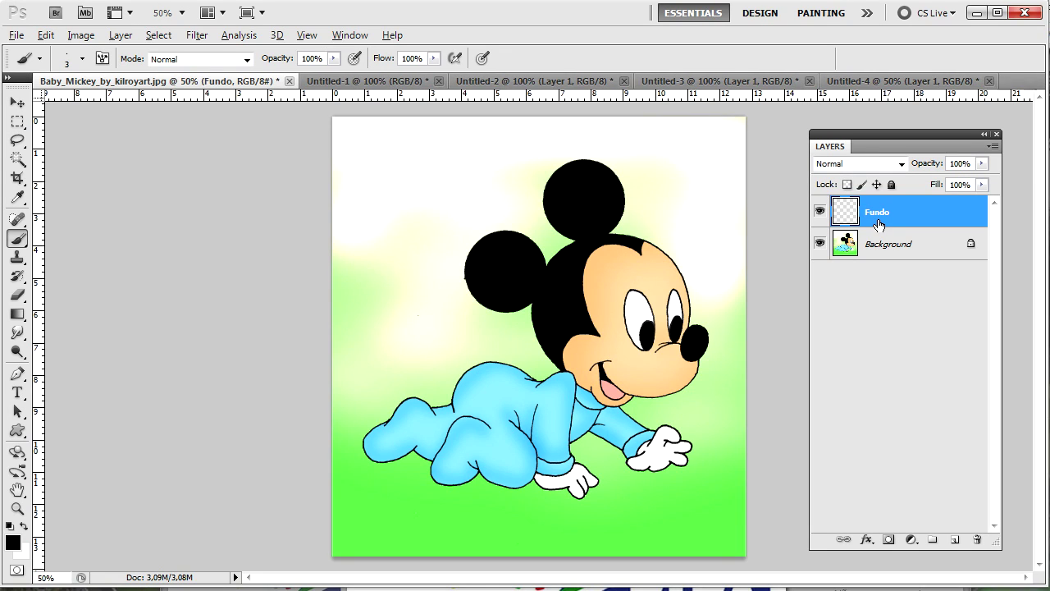
pyautogui.hotkey('alt', 'BackSpace')
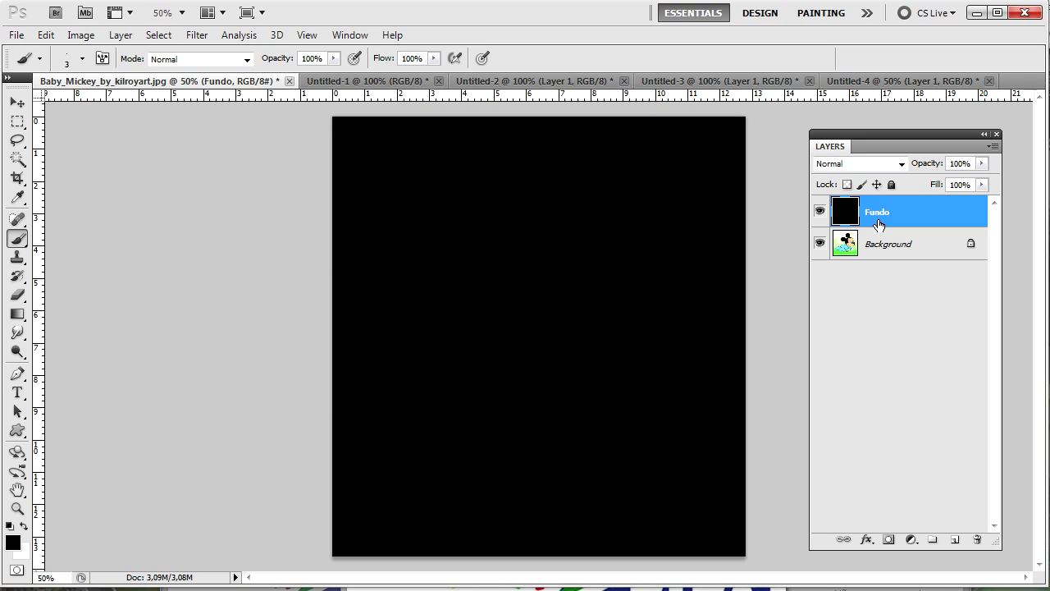
pyautogui.hotkey('ctrl', 'BackSpace')
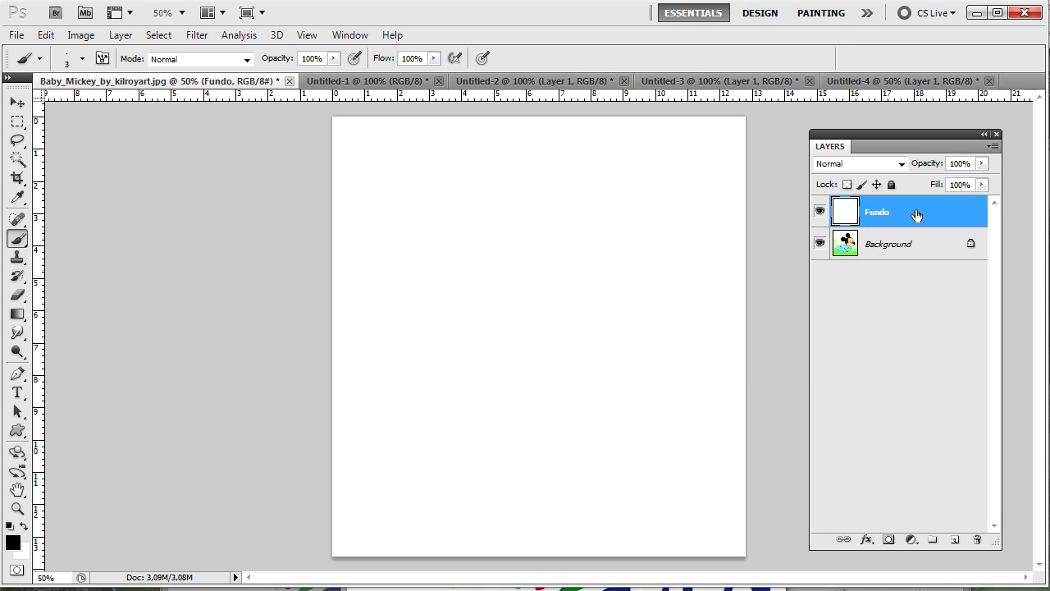
# - Add a new layer named Transparencia above the Fundo layer
pyautogui.hotkey('ctrl', 'shift', 'n')
pyautogui.press('Return')
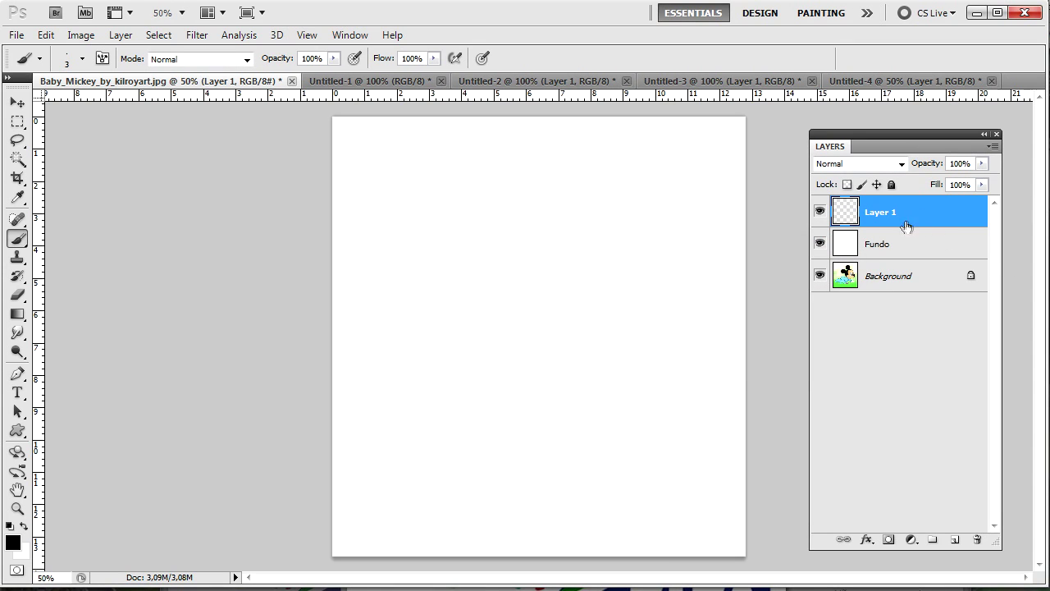
pyautogui.doubleClick(881, 211)
pyautogui.write('Transparencia')
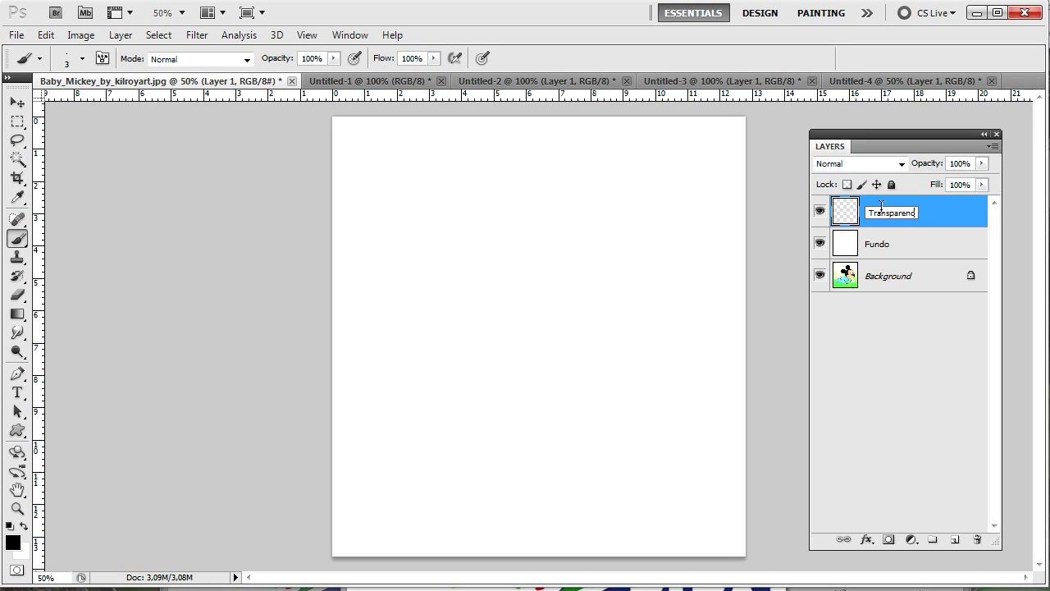
pyautogui.press('Return')
# - Add a new layer named Tracado above the Transparencia layer
pyautogui.hotkey('ctrl', 'shift', 'n')
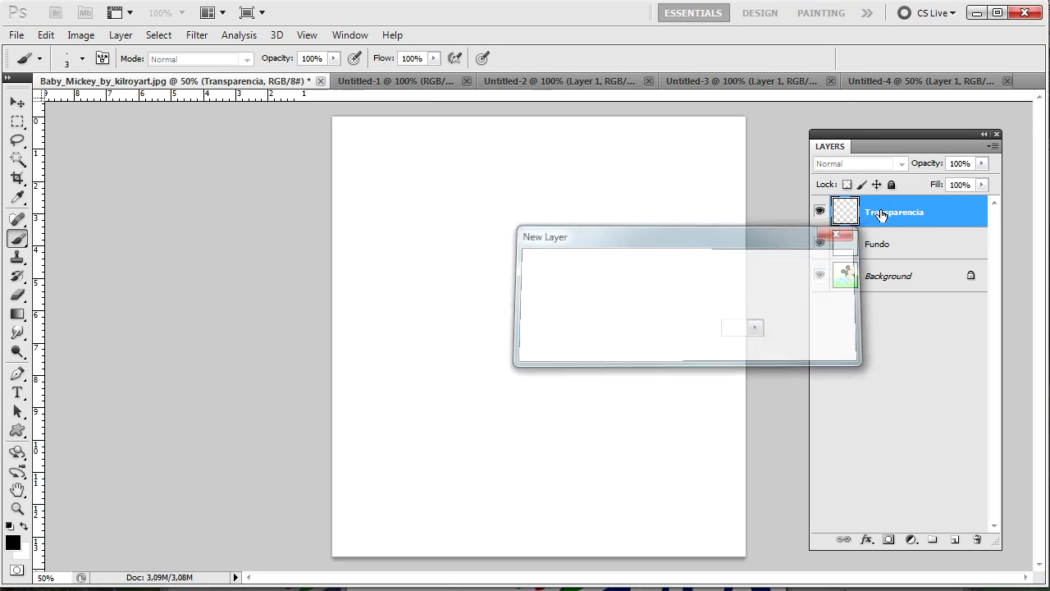
pyautogui.press('Return')
pyautogui.doubleClick(882, 212)
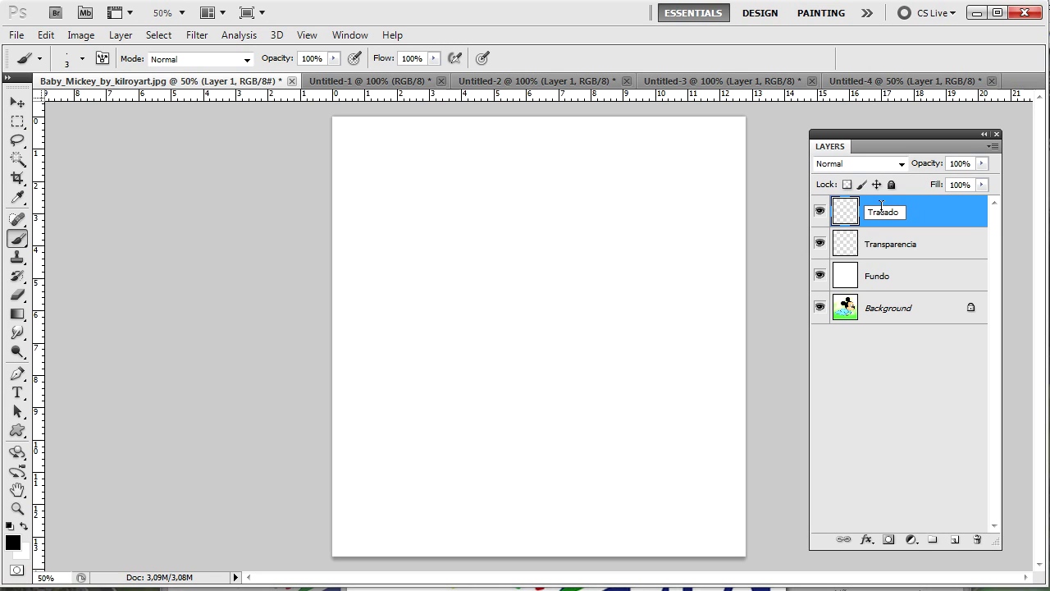
pyautogui.press('Return')
# - Fill the Transparencia layer with white and lower its opacity to 22%
pyautogui.click(912, 248)
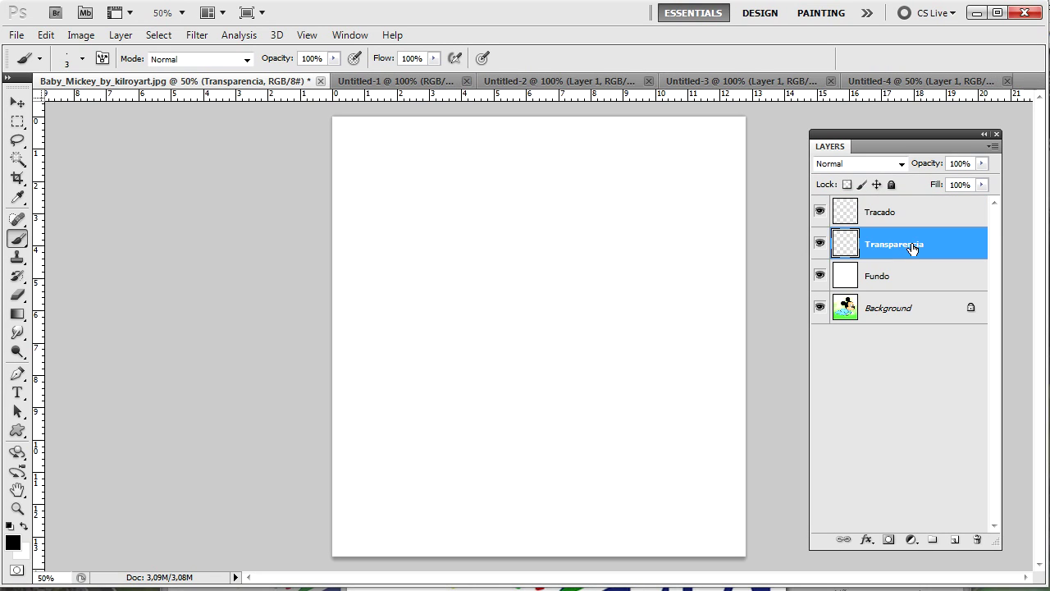
pyautogui.hotkey('ctrl', 'BackSpace')
pyautogui.moveTo(981, 164); pyautogui.dragTo(919, 177)
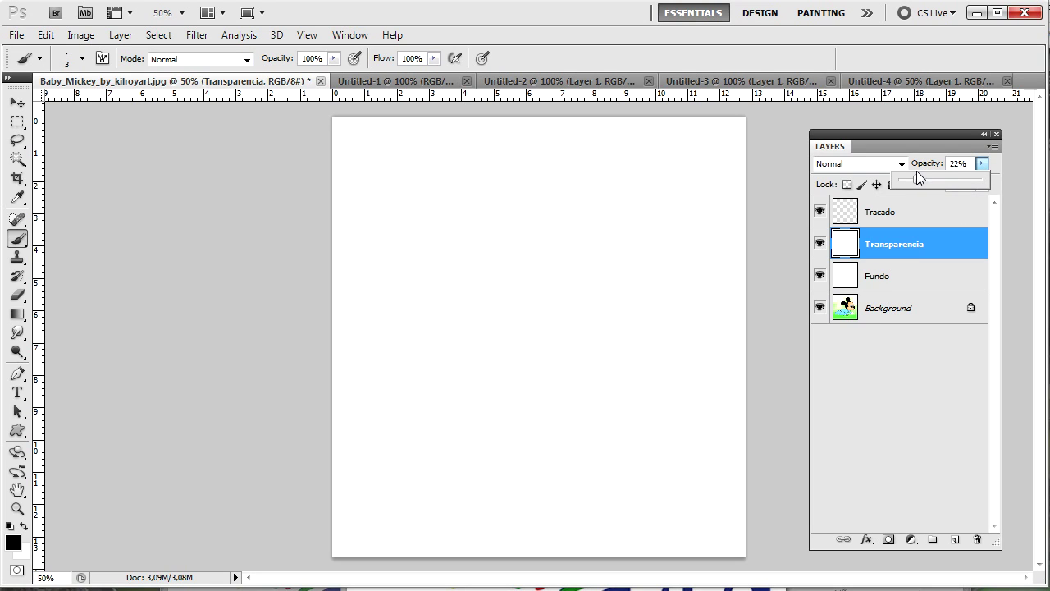
# - Hide the Fundo layer and set the Transparencia layer's opacity to 48%
pyautogui.click(888, 285)
pyautogui.click(820, 276)
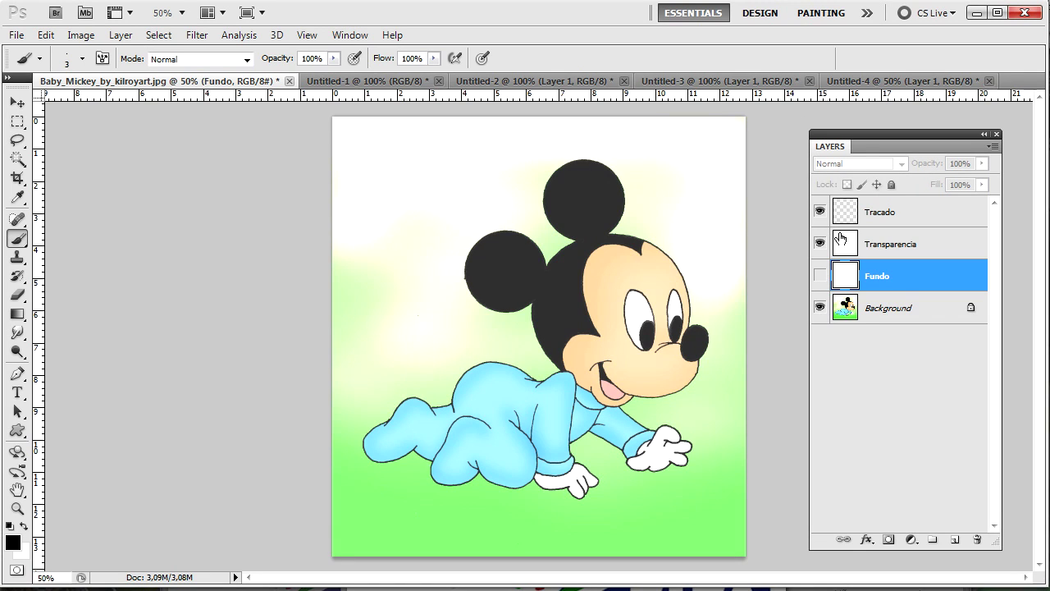
pyautogui.click(883, 238)
pyautogui.click(981, 163)
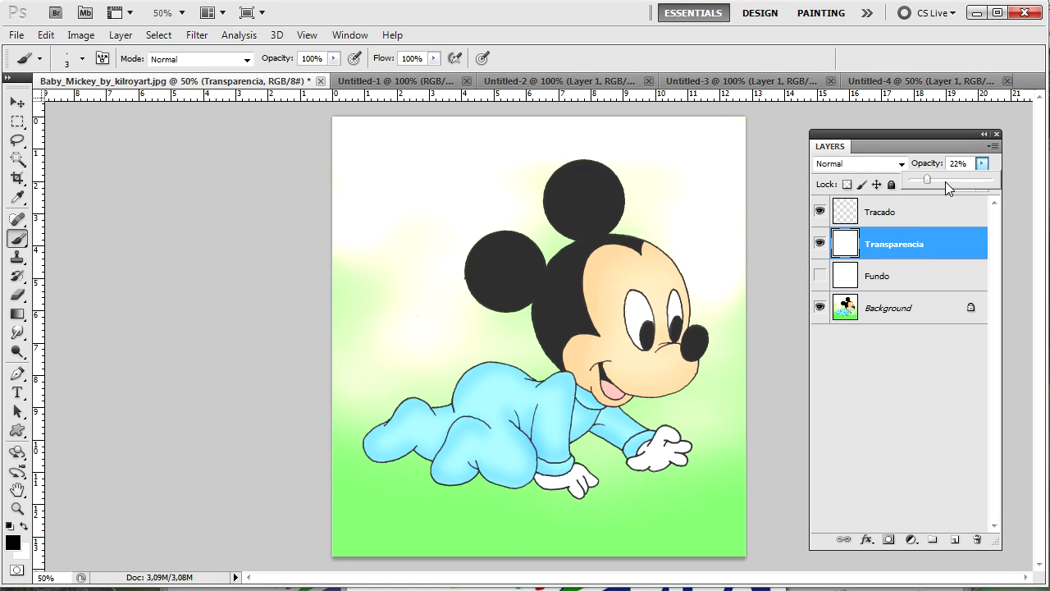
pyautogui.moveTo(936, 186); pyautogui.dragTo(948, 179)
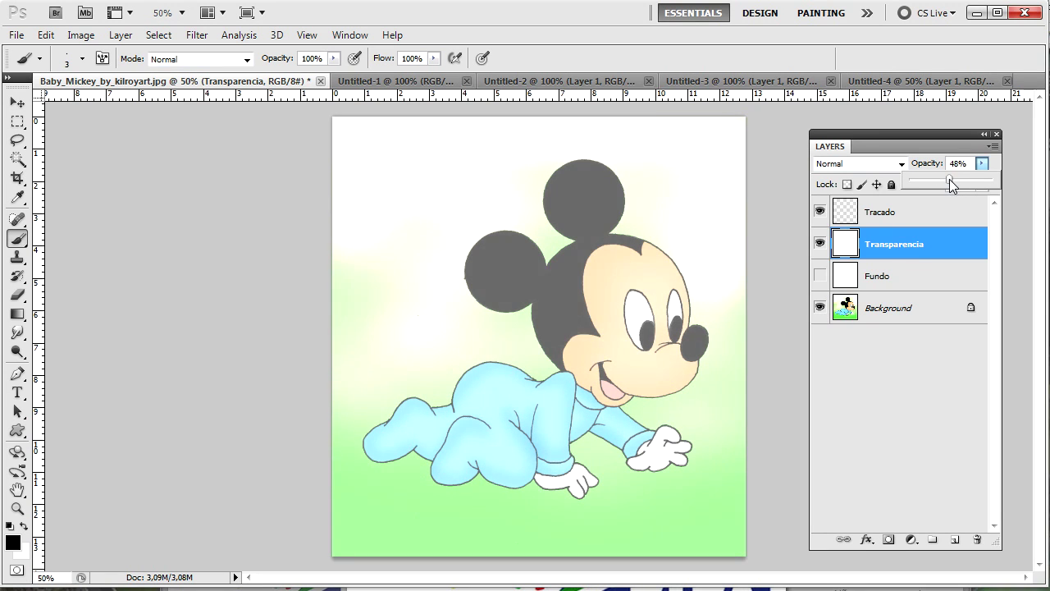
# - Activate the Pen tool and make Tracado the active layer for tracing the face
pyautogui.hotkey('ctrl', '+')
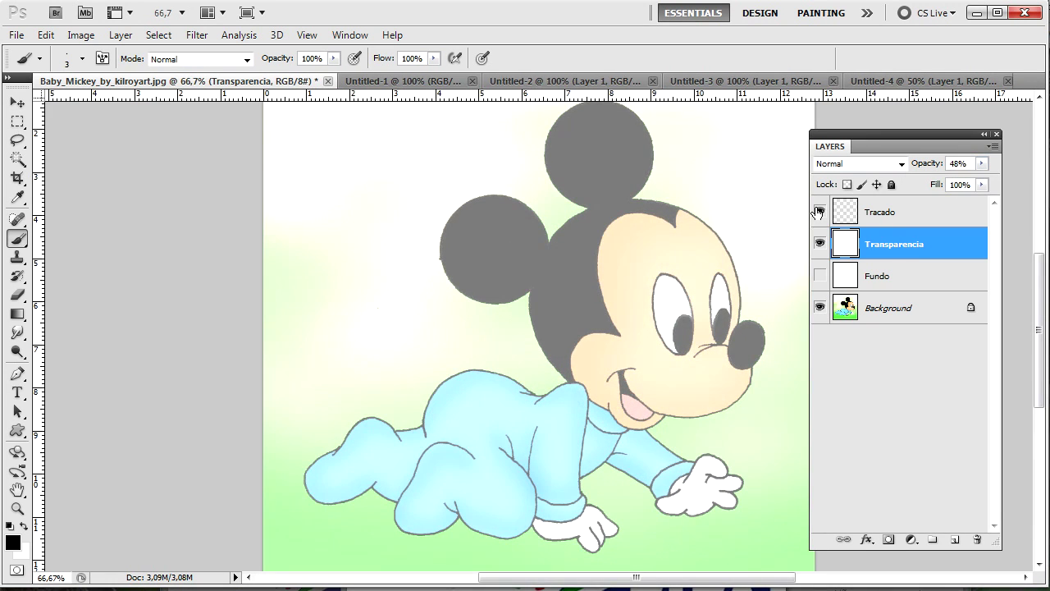
pyautogui.hotkey('ctrl', '+')
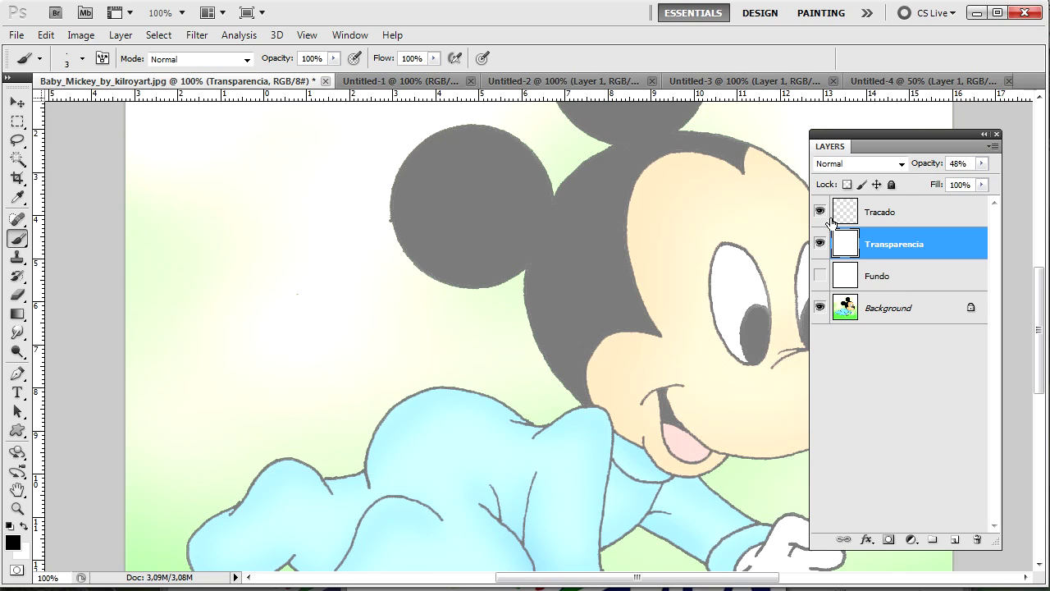
pyautogui.hscroll(4, 251, 317)
pyautogui.scroll(2, 360, 311)
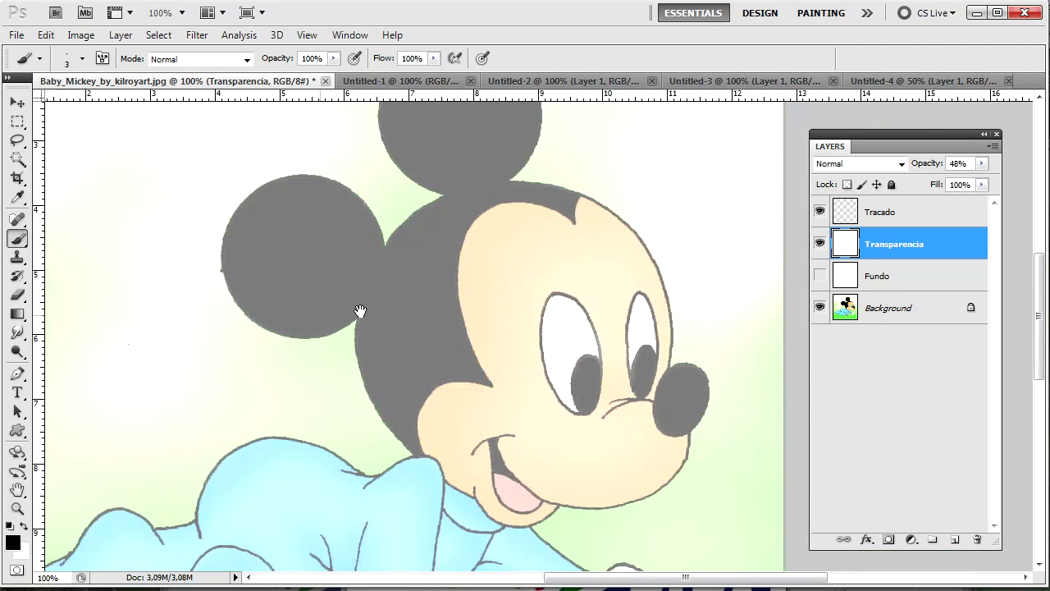
pyautogui.press('p')
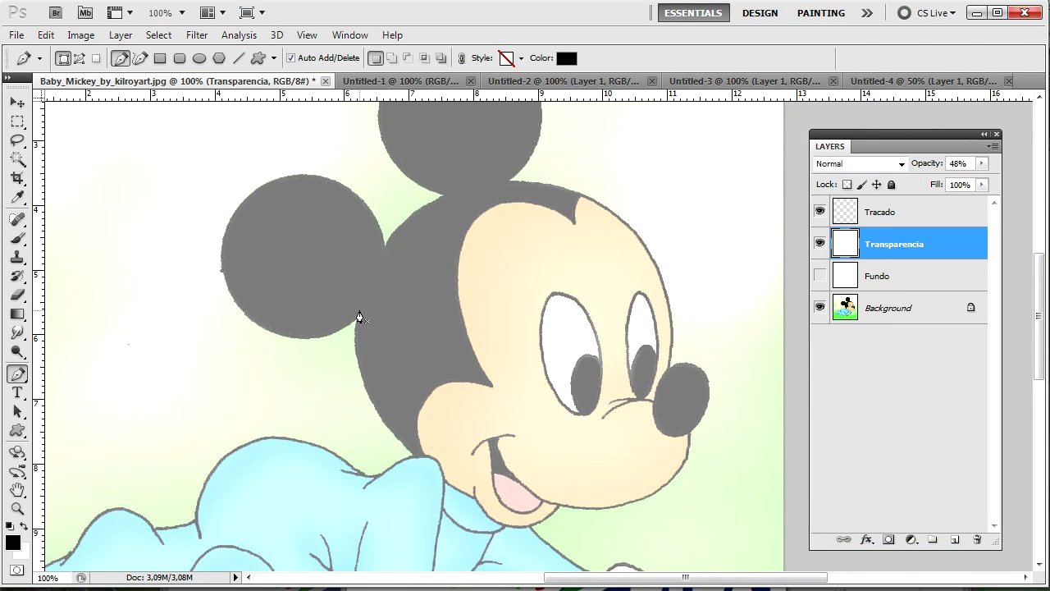
pyautogui.click(845, 213)
pyautogui.click(845, 245)
pyautogui.click(935, 215)
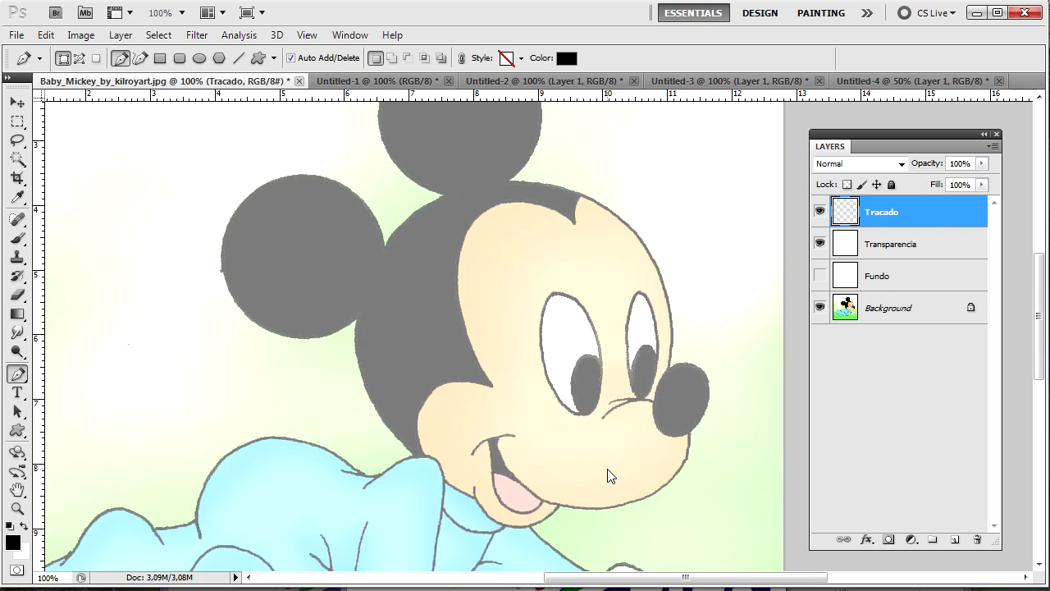
# - Try to trace the curved line beside the nose with the Pen tool in Shape layers mode and undo it
pyautogui.hotkey('ctrl', '+')
pyautogui.scroll(-3, 608, 476)
pyautogui.hscroll(3, 561, 300)
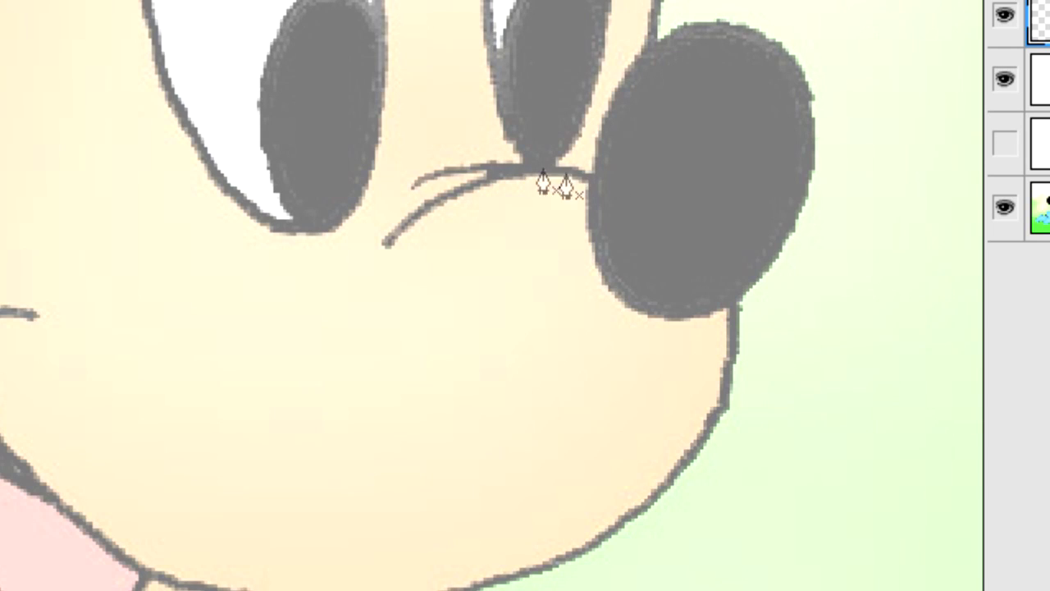
pyautogui.click(381, 246)
pyautogui.moveTo(594, 179); pyautogui.dragTo(734, 216)
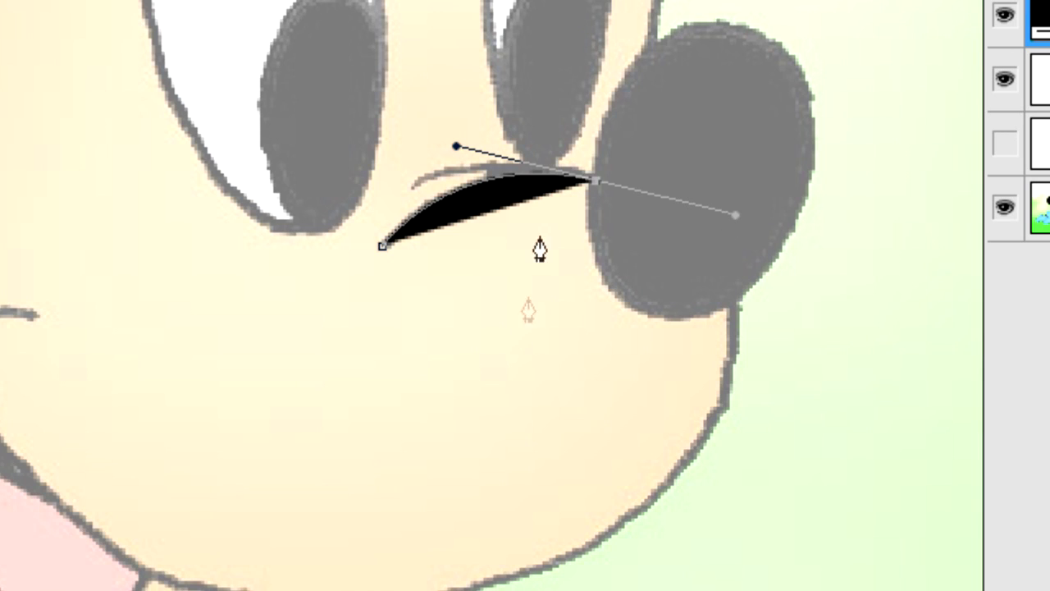
pyautogui.hotkey('ctrl', 'alt', 'z')
pyautogui.hotkey('ctrl', 'alt', 'z')
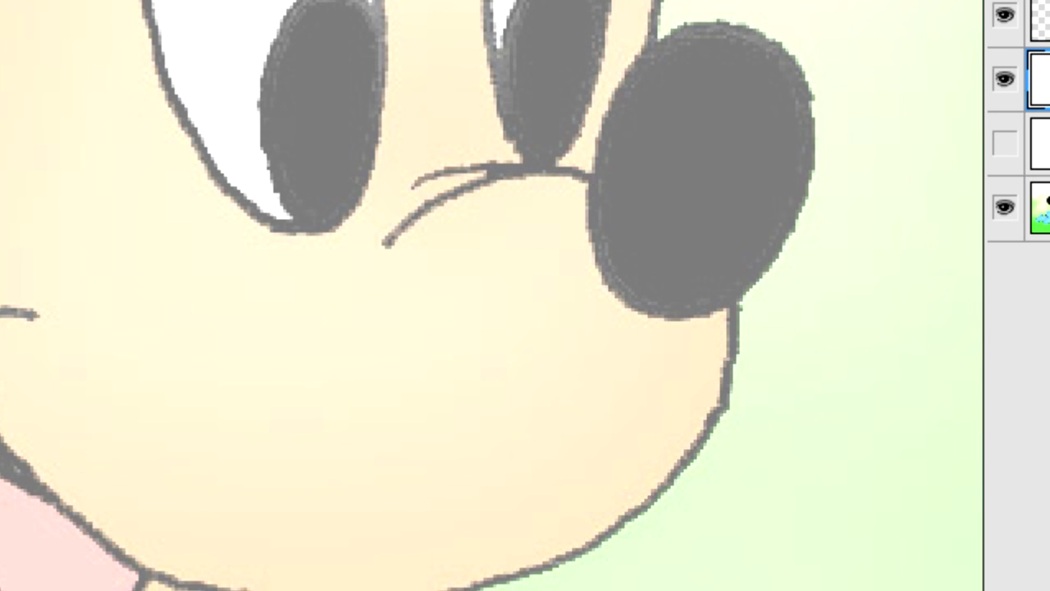
# - Trace the curved line beside the nose with a Pen path on the Tracado layer and stroke it with the Brush, without simulated pressure
pyautogui.click(386, 244)
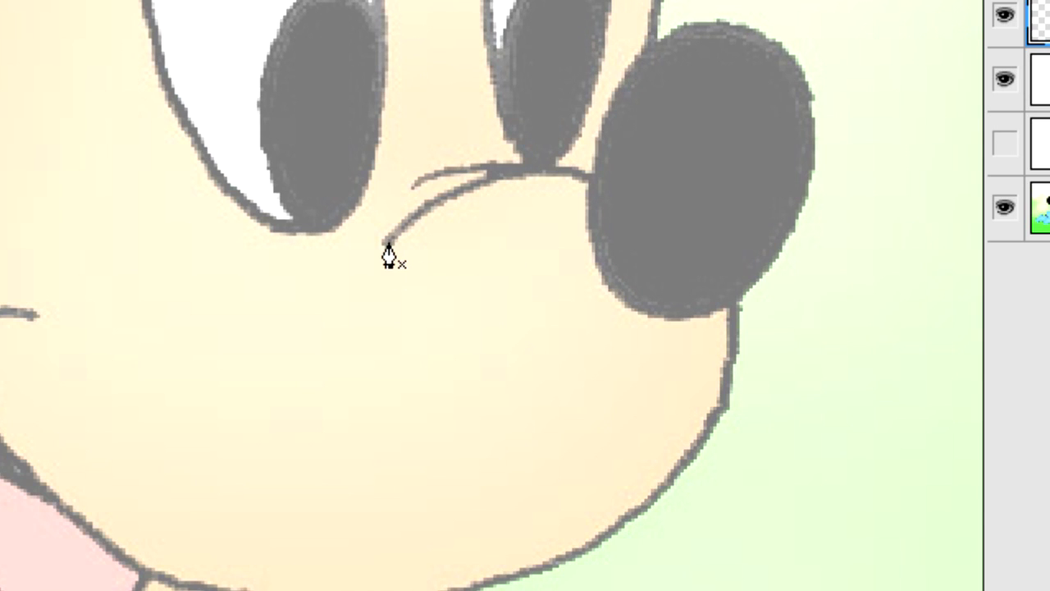
pyautogui.moveTo(597, 180); pyautogui.dragTo(695, 227)
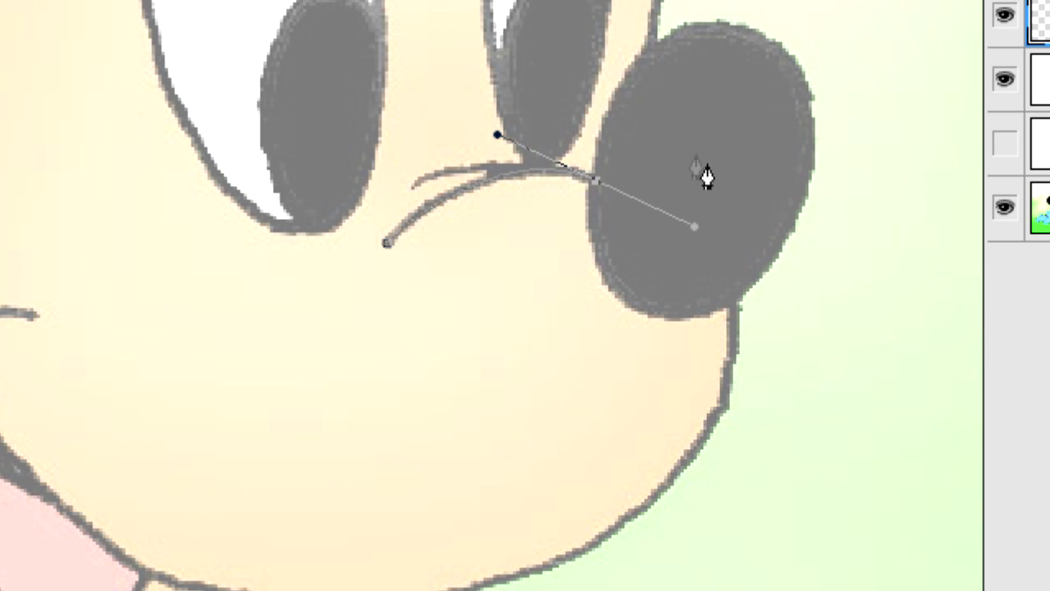
pyautogui.rightClick(478, 193)
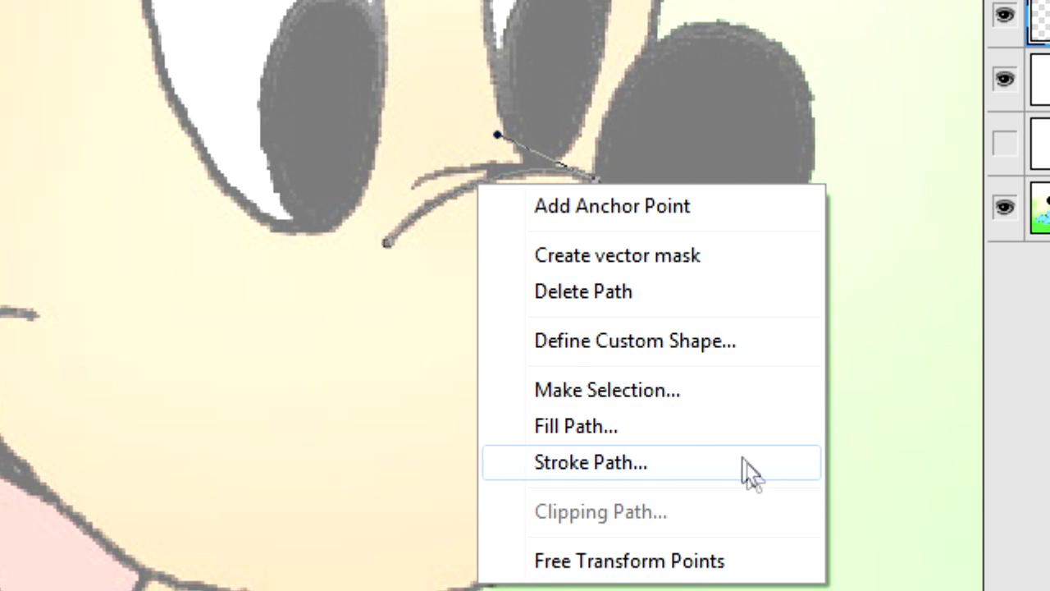
pyautogui.click(758, 469)
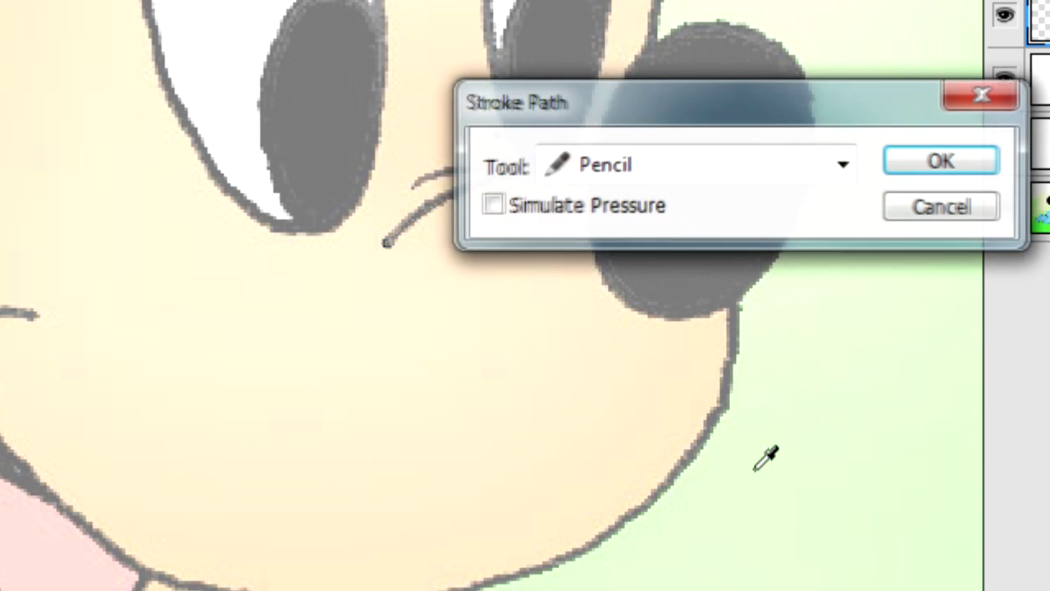
pyautogui.moveTo(710, 125)
pyautogui.mouseDown()
pyautogui.moveTo(590, 234)
pyautogui.moveTo(534, 398)
pyautogui.mouseUp()
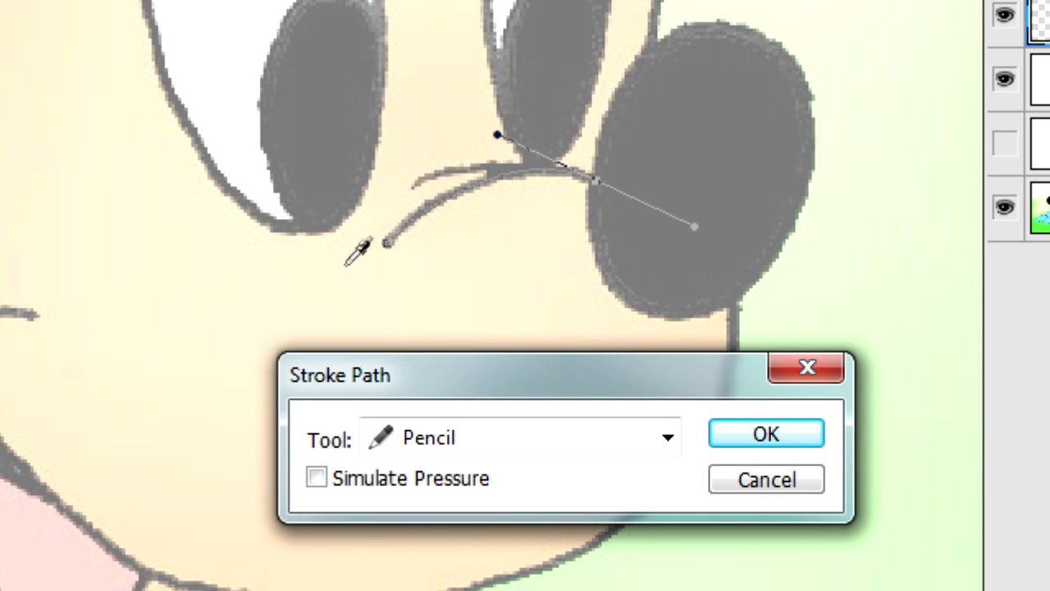
pyautogui.click(443, 439)
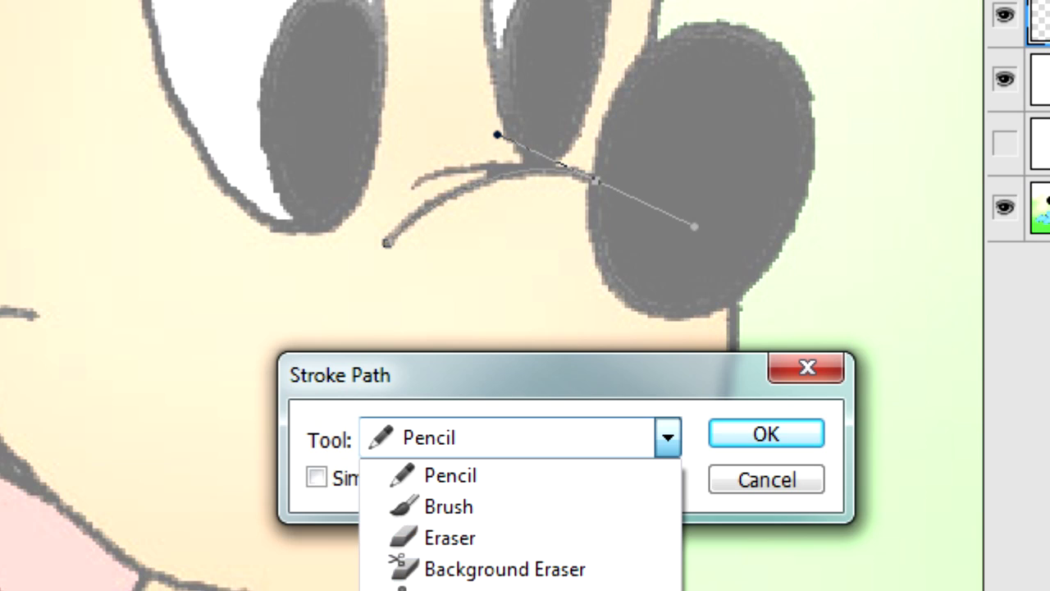
pyautogui.click(549, 509)
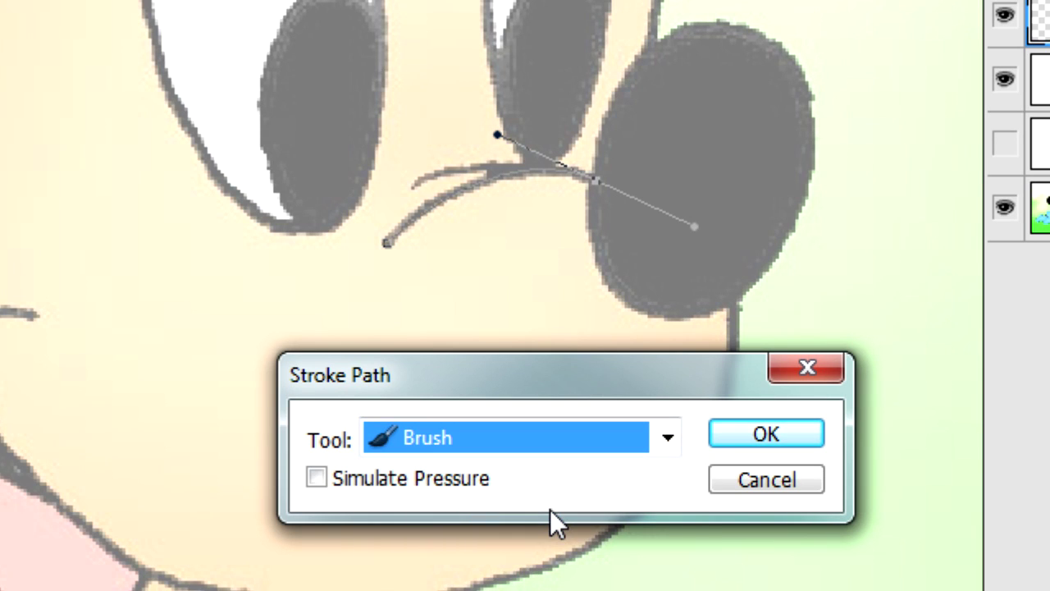
pyautogui.click(752, 434)
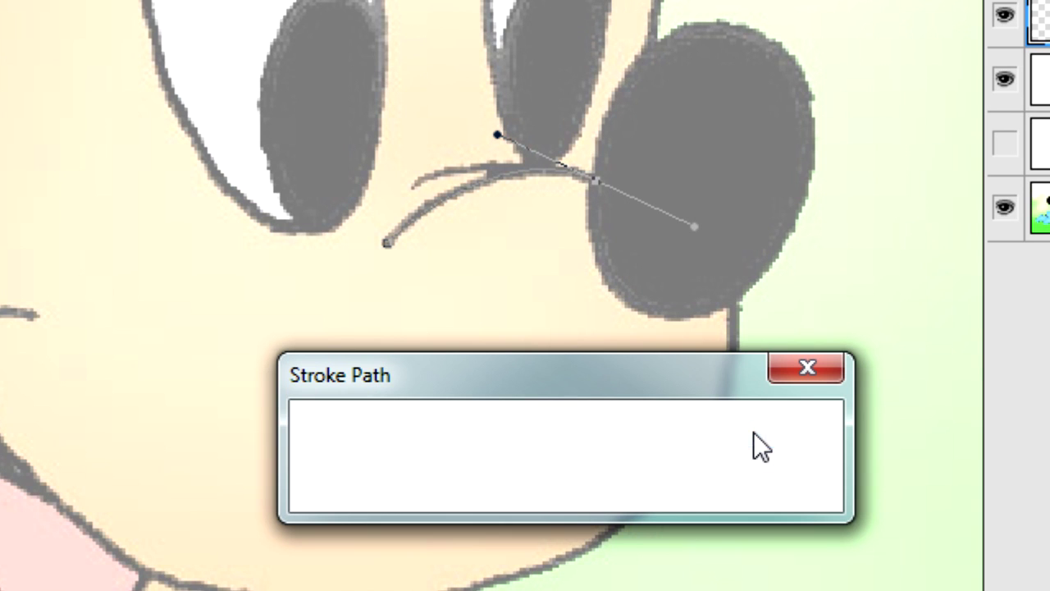
pyautogui.press('Return')
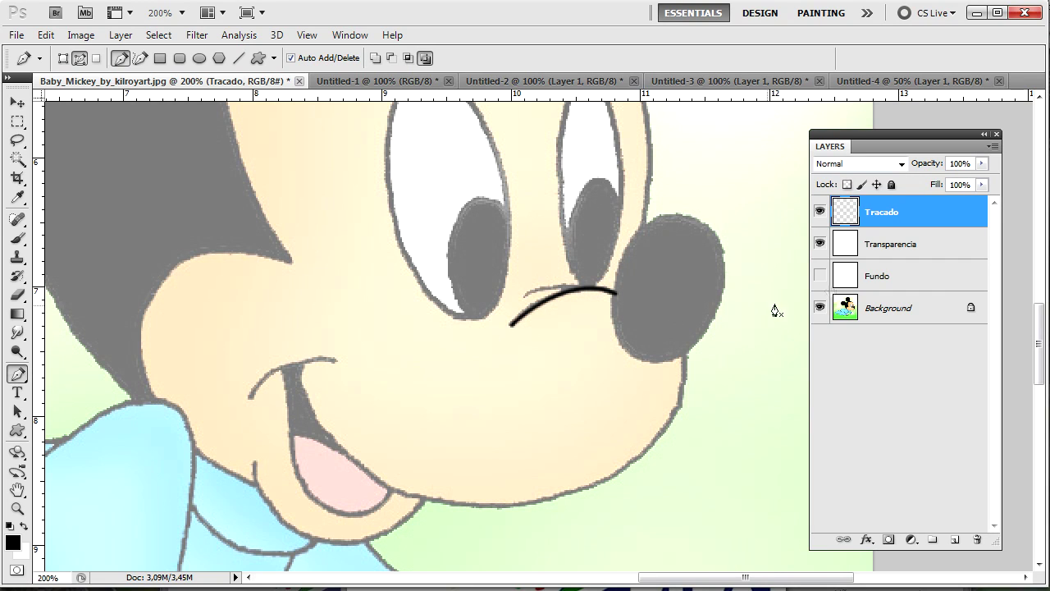
# - Compare the traced line with the Transparencia layer hidden and with the Fundo layer shown, restoring both layers' visibility
pyautogui.click(927, 251)
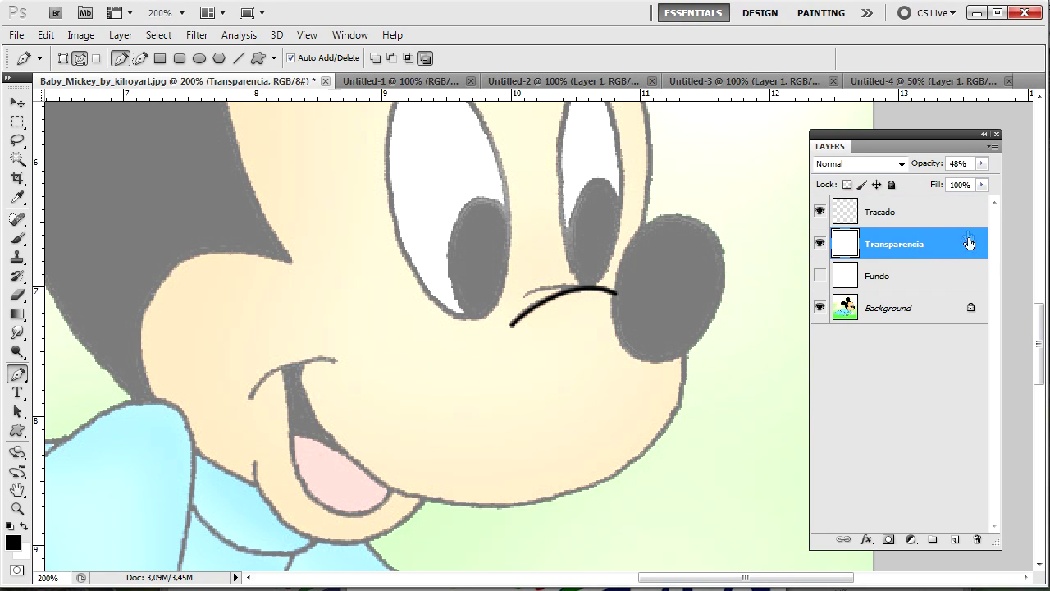
pyautogui.click(819, 244)
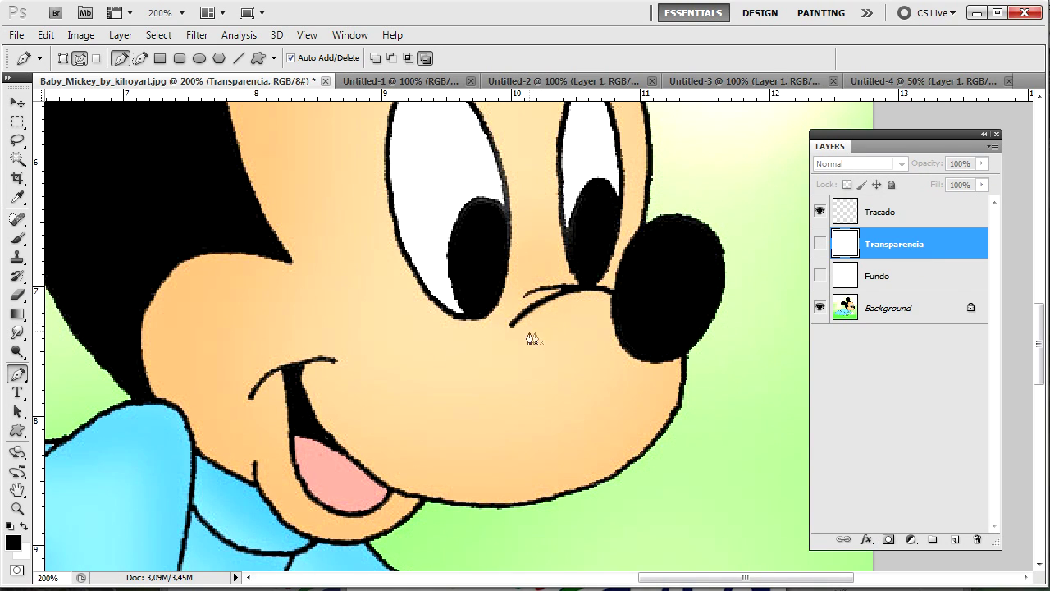
pyautogui.click(818, 244)
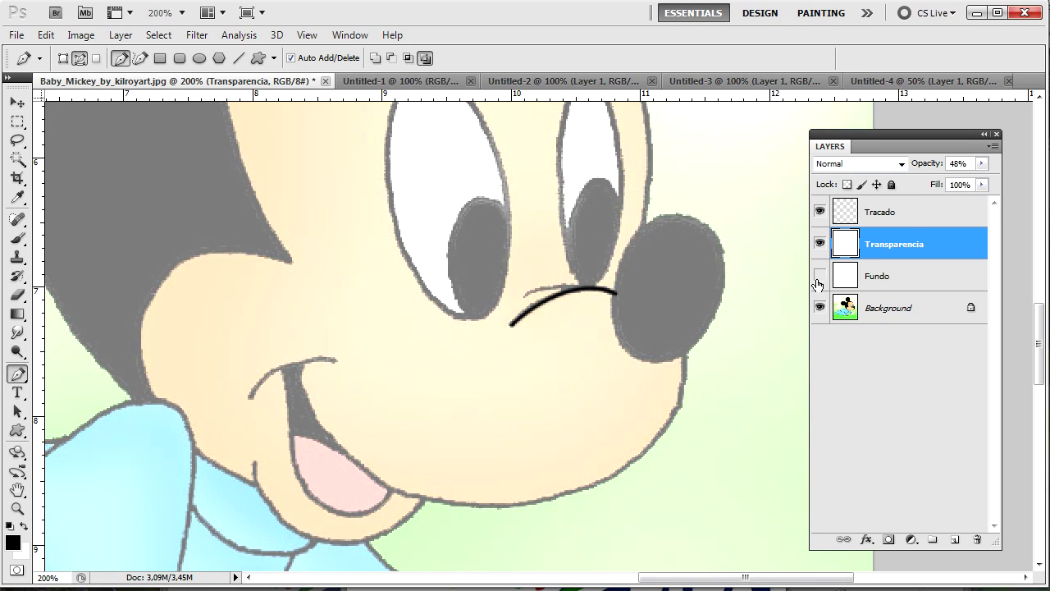
pyautogui.click(819, 275)
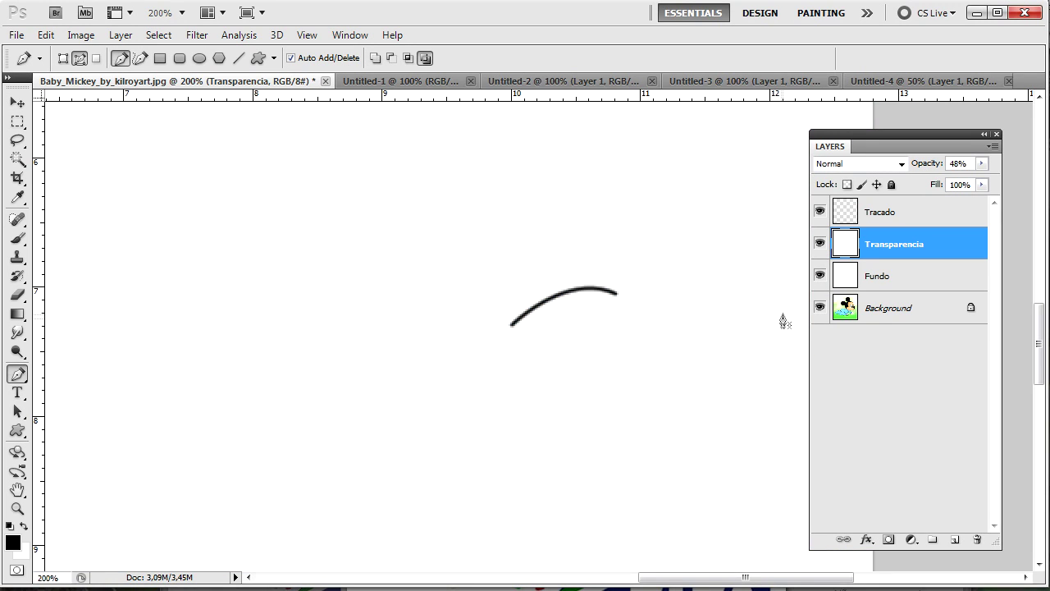
pyautogui.click(820, 276)
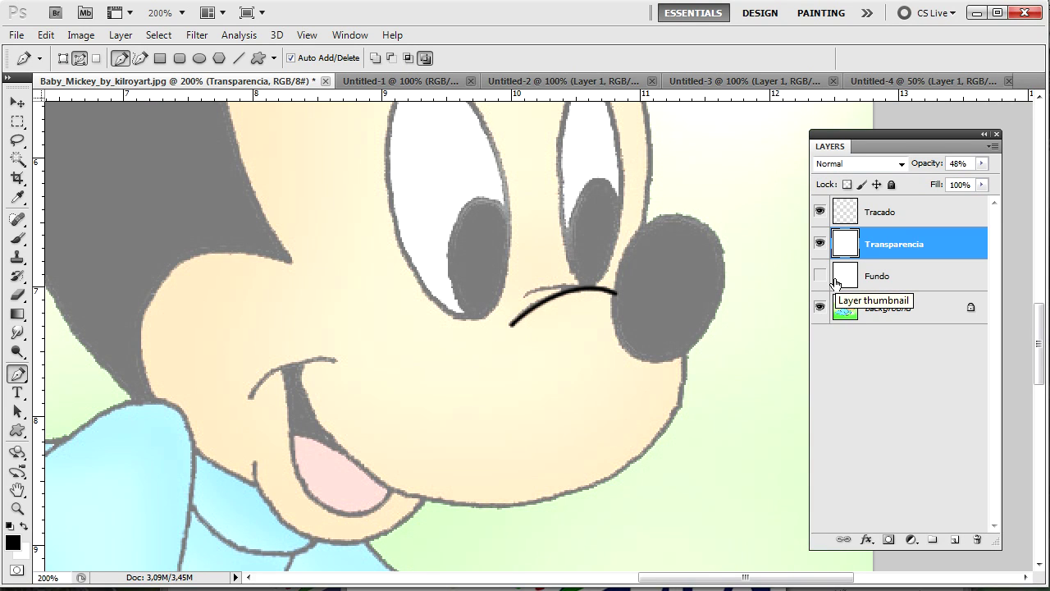
# - Trace the short wrinkle under the eye beside the nose with a curved Pen path on the Tracado layer and stroke it
pyautogui.click(948, 218)
pyautogui.click(918, 244)
pyautogui.click(891, 211)
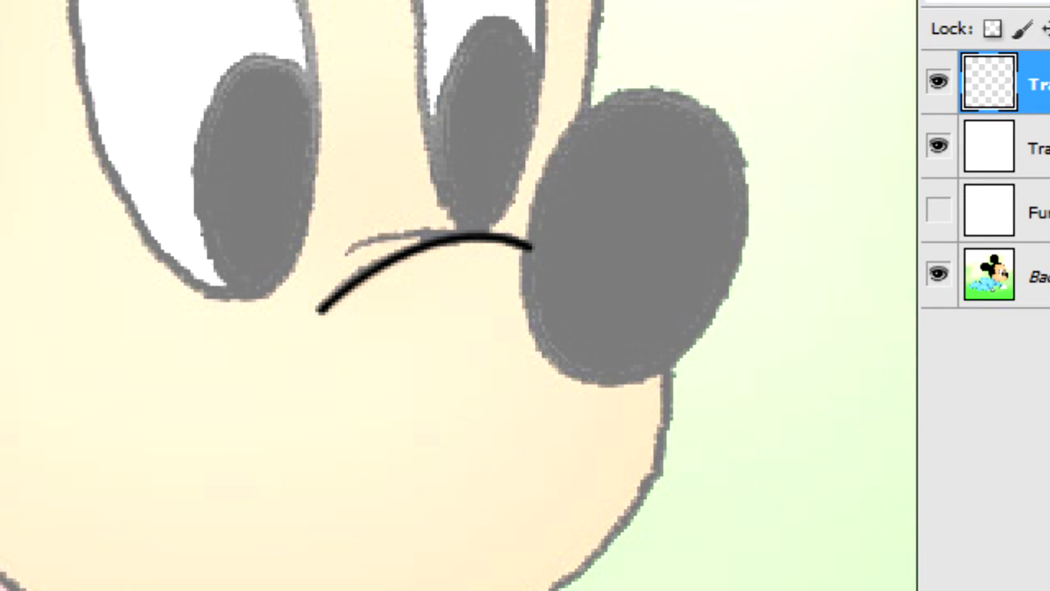
pyautogui.click(345, 249)
pyautogui.moveTo(464, 237); pyautogui.dragTo(487, 247)
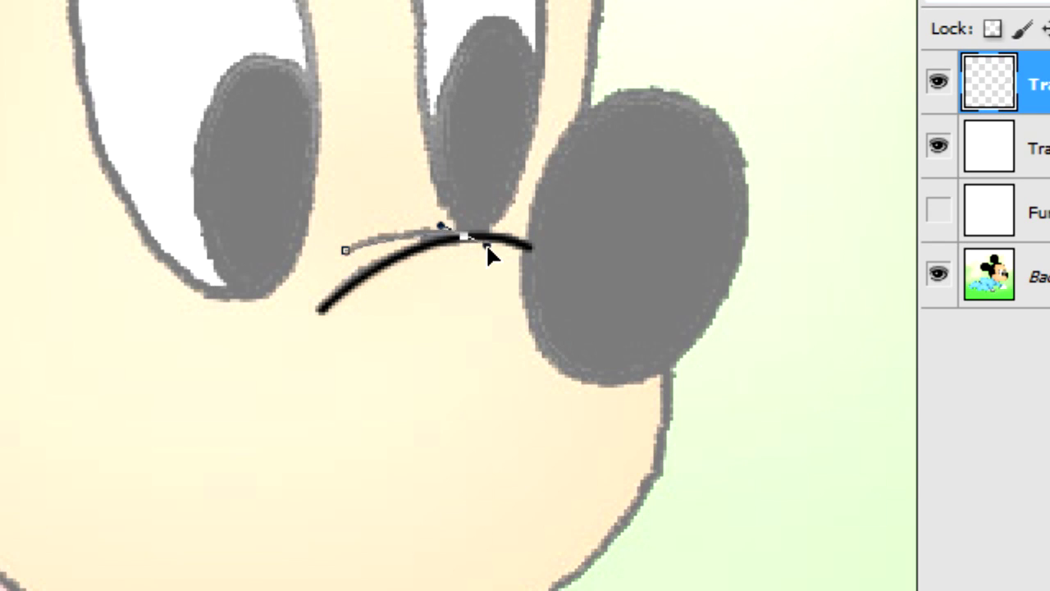
pyautogui.rightClick(407, 226)
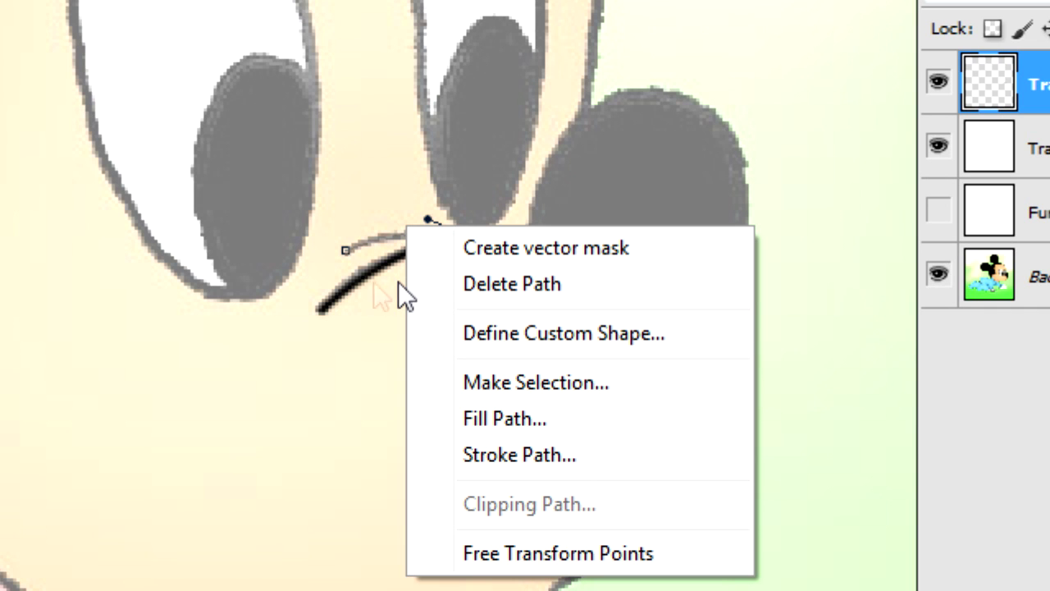
pyautogui.click(640, 453)
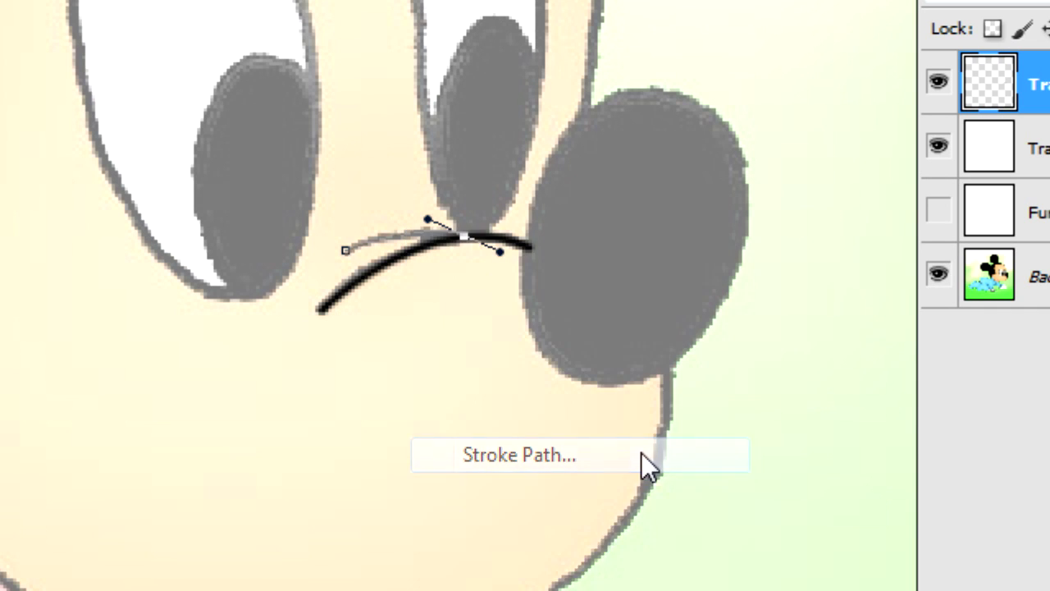
pyautogui.click(703, 451)
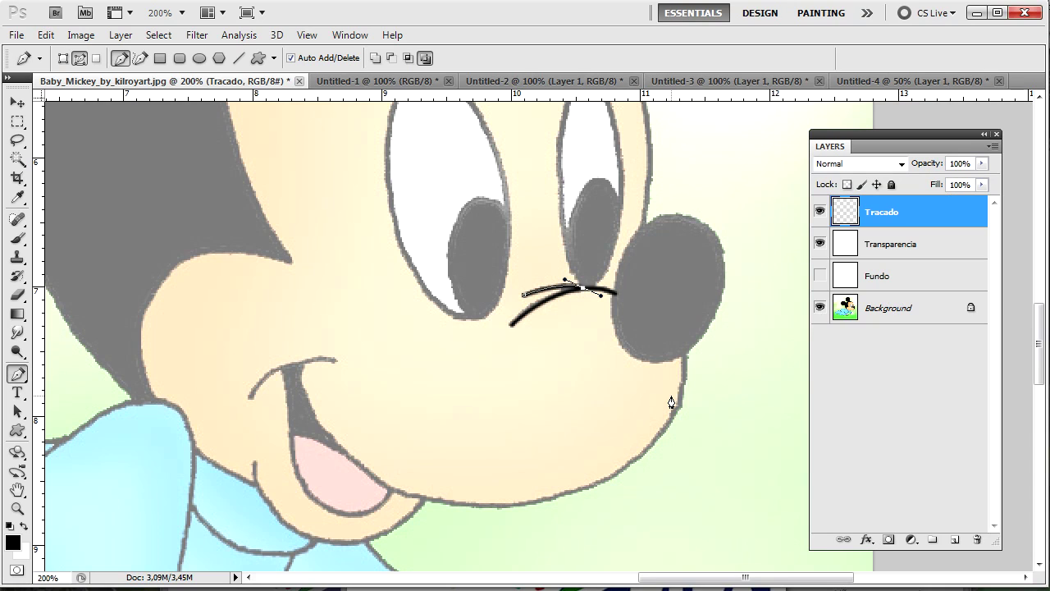
pyautogui.press('Return')
# - Trace the smile crease at the upper corner of the mouth with a single curved Pen path
pyautogui.moveTo(624, 382); pyautogui.dragTo(549, 469)
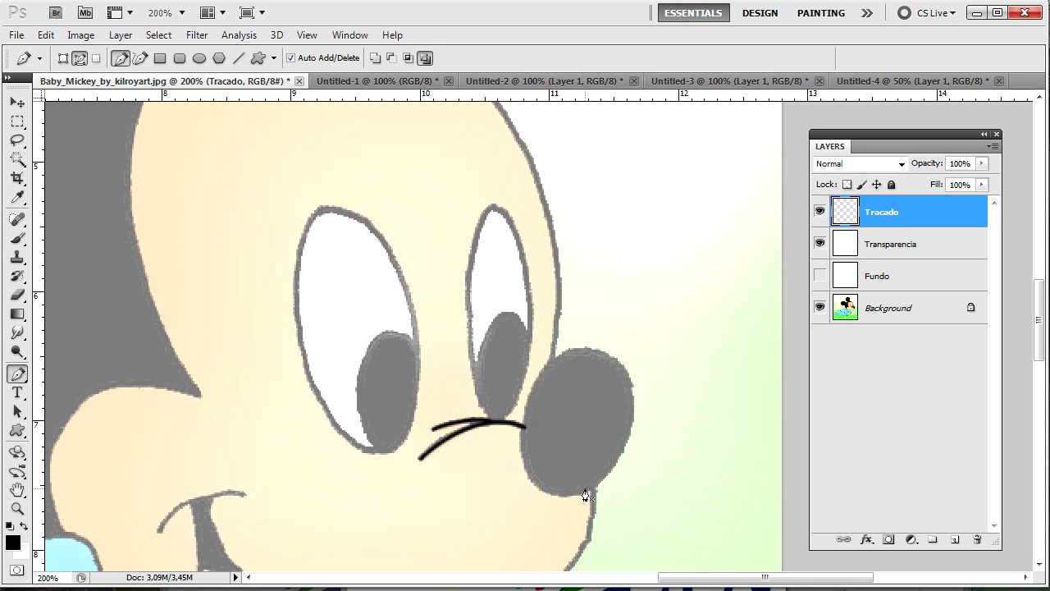
pyautogui.moveTo(333, 493); pyautogui.dragTo(435, 300)
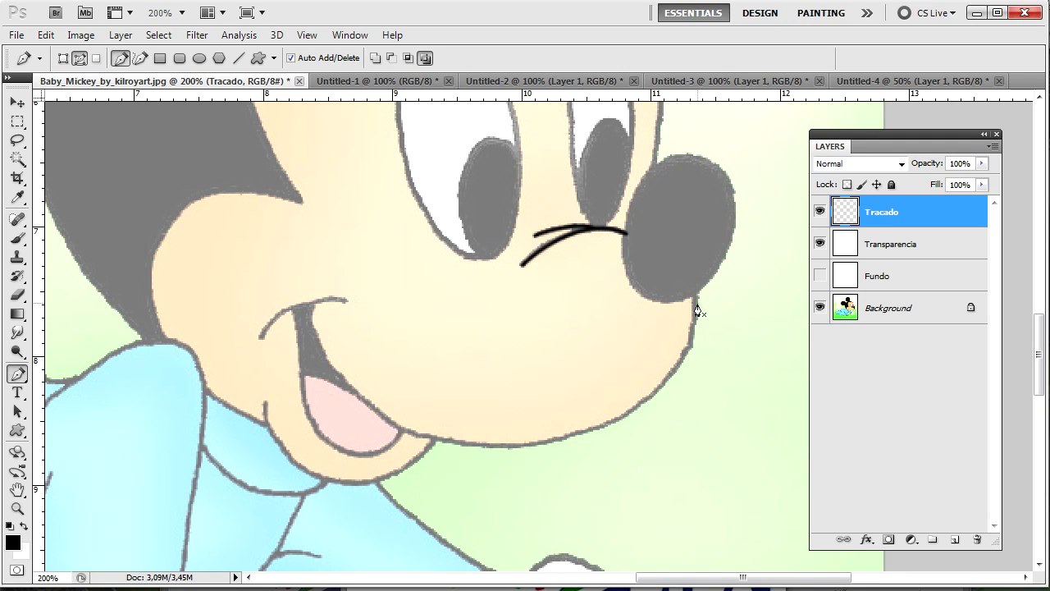
pyautogui.click(259, 340)
pyautogui.moveTo(346, 300); pyautogui.dragTo(437, 296)
pyautogui.press('Escape')
# - Check the smile crease path up close with the Background layer hidden, then restore the layer and reactivate Tracado
pyautogui.hotkey('ctrl', '+')
pyautogui.hotkey('ctrl', '+')
pyautogui.hotkey('ctrl', '+')
pyautogui.hotkey('ctrl', '+')
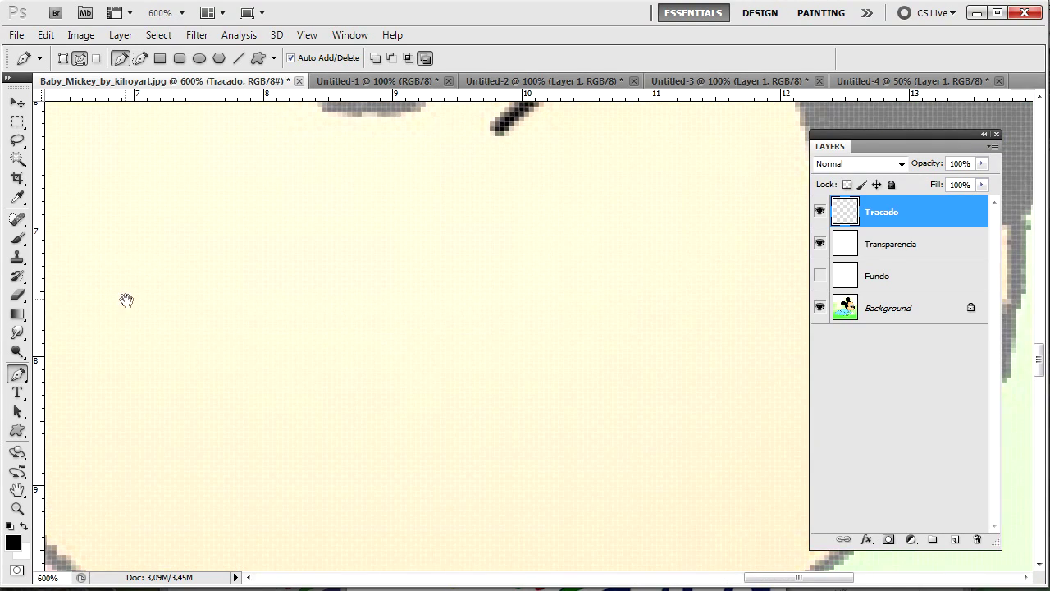
pyautogui.moveTo(123, 298); pyautogui.dragTo(571, 413)
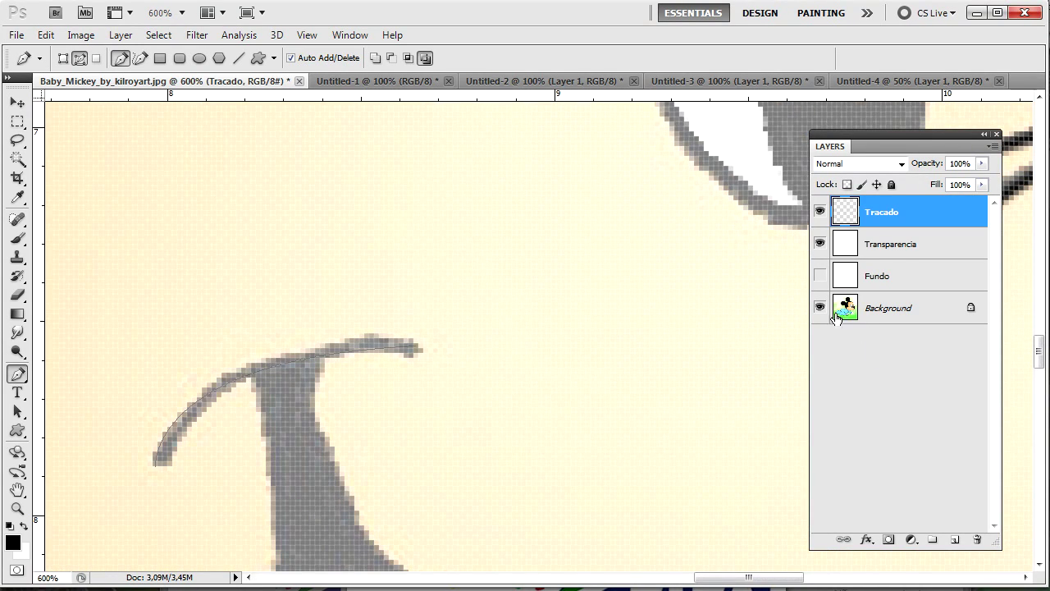
pyautogui.click(820, 308)
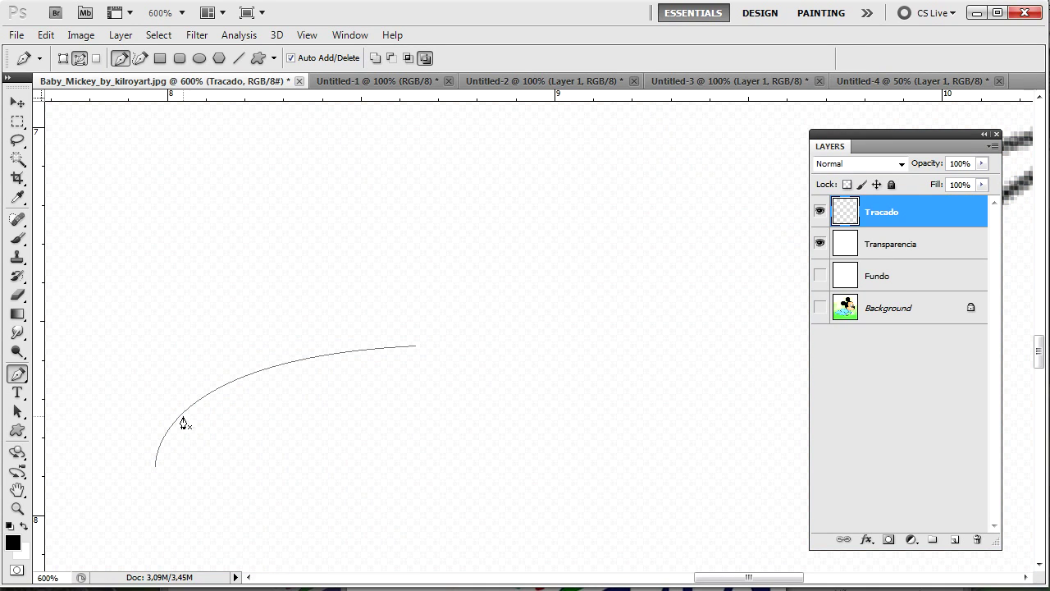
pyautogui.click(831, 311)
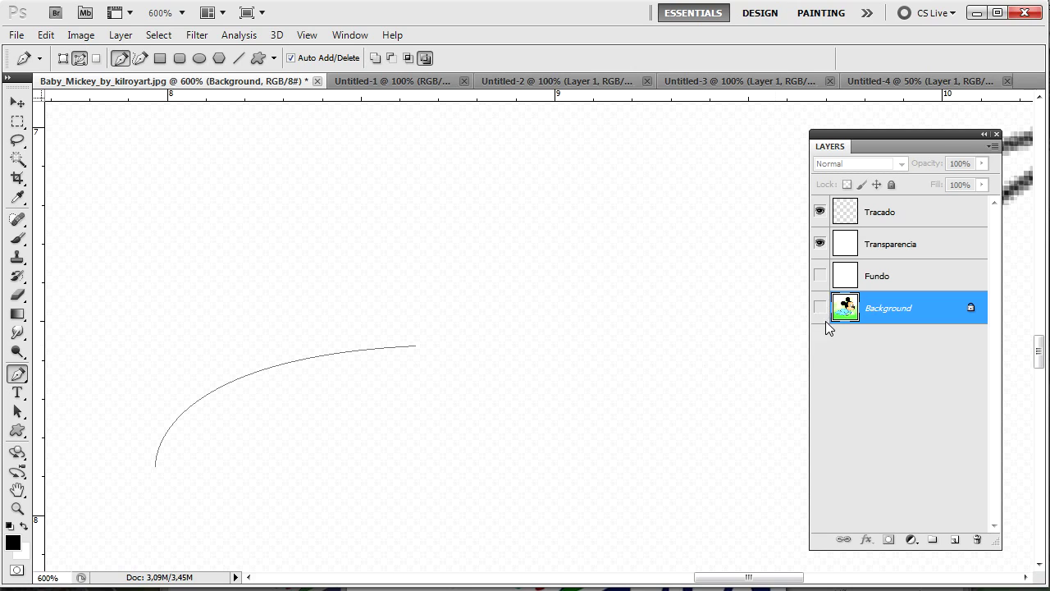
pyautogui.click(819, 308)
pyautogui.click(889, 223)
# - Trace the mouth's outer edge around the tongue with a Pen path, adding an anchor point to fit the lower curve
pyautogui.moveTo(328, 451); pyautogui.dragTo(400, 264)
pyautogui.hotkey('ctrl', '-')
pyautogui.hotkey('ctrl', '-')
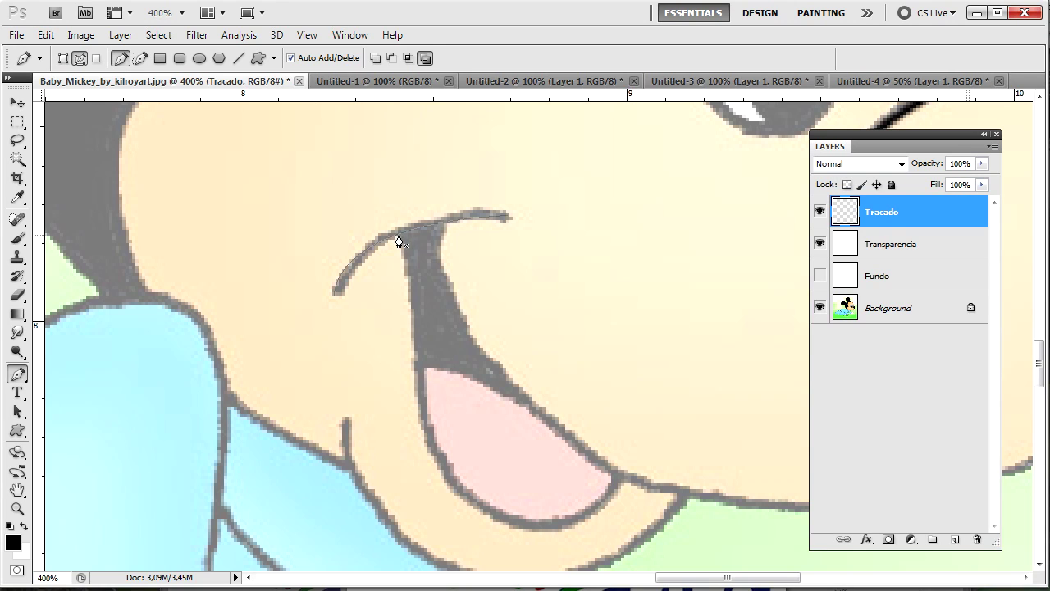
pyautogui.moveTo(407, 352); pyautogui.dragTo(370, 216)
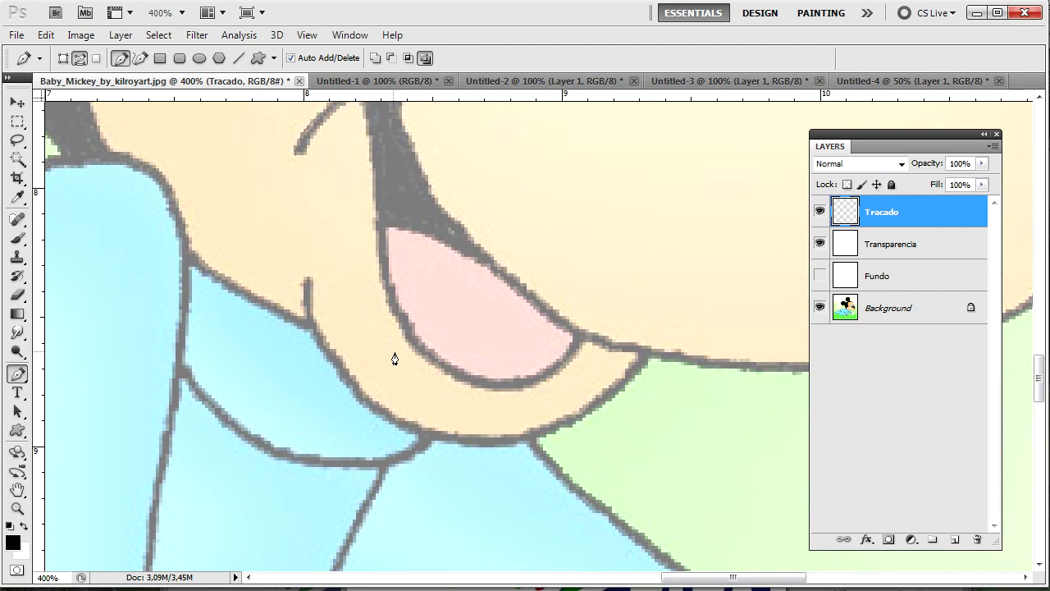
pyautogui.moveTo(420, 362); pyautogui.dragTo(386, 504)
pyautogui.moveTo(469, 454); pyautogui.dragTo(417, 485)
pyautogui.rightClick(418, 484)
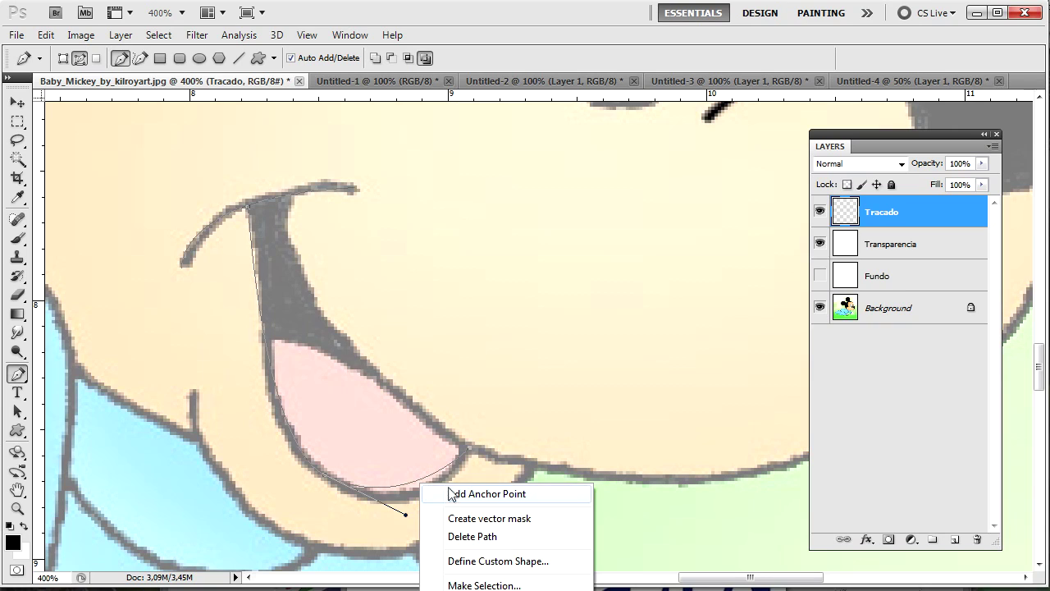
pyautogui.click(450, 493)
pyautogui.moveTo(417, 485); pyautogui.dragTo(413, 502)
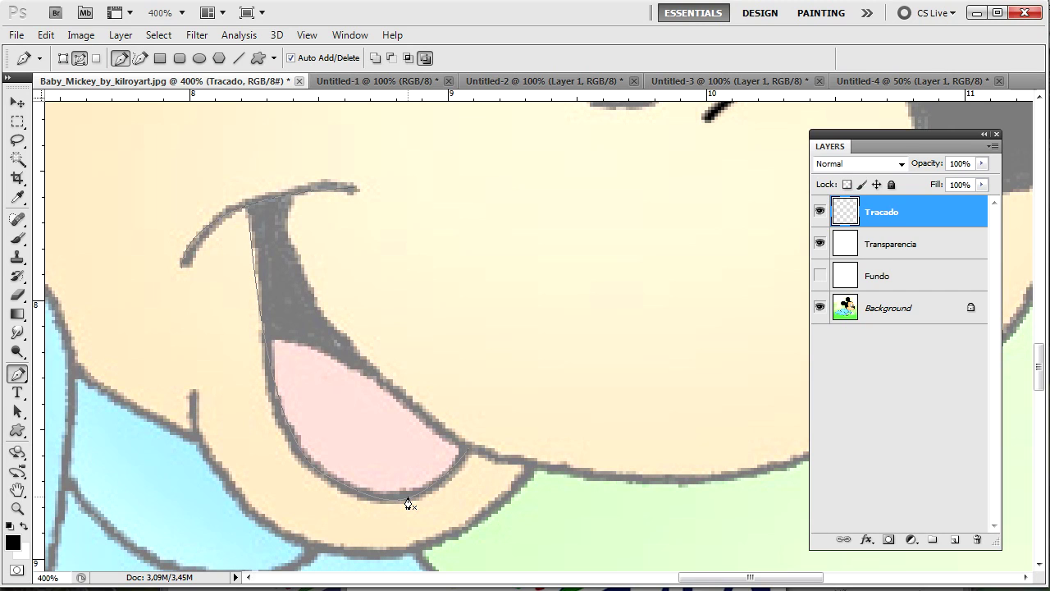
# - Trace the upper mouth line and the muzzle's lower edge with a Pen path, fitting the curve with an added anchor point
pyautogui.scroll(-3, 287, 295)
pyautogui.hscroll(5, 234, 265)
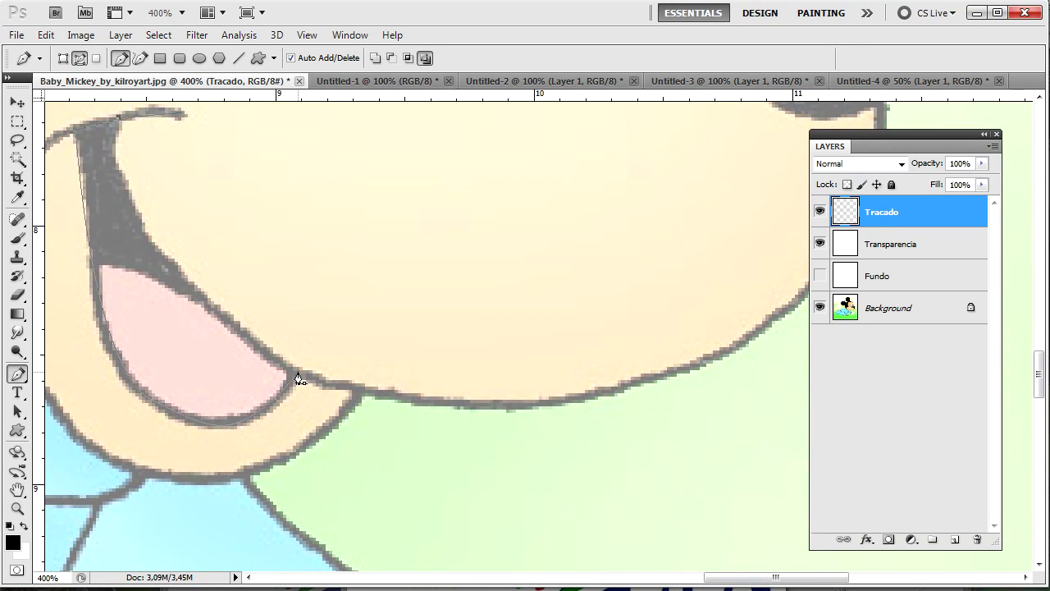
pyautogui.moveTo(289, 375); pyautogui.dragTo(483, 475)
pyautogui.click(660, 371)
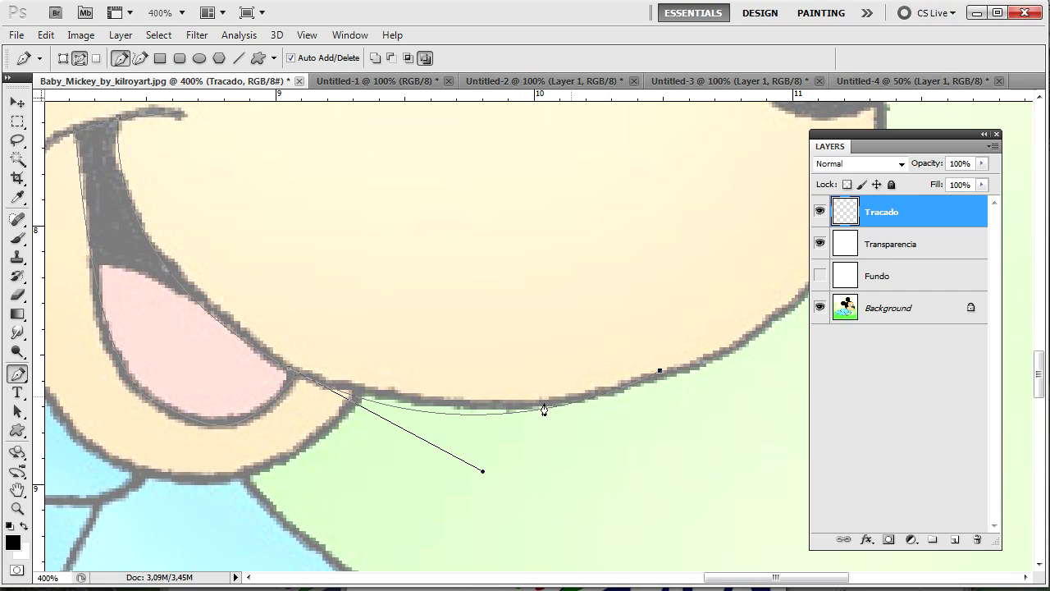
pyautogui.rightClick(475, 415)
pyautogui.click(509, 425)
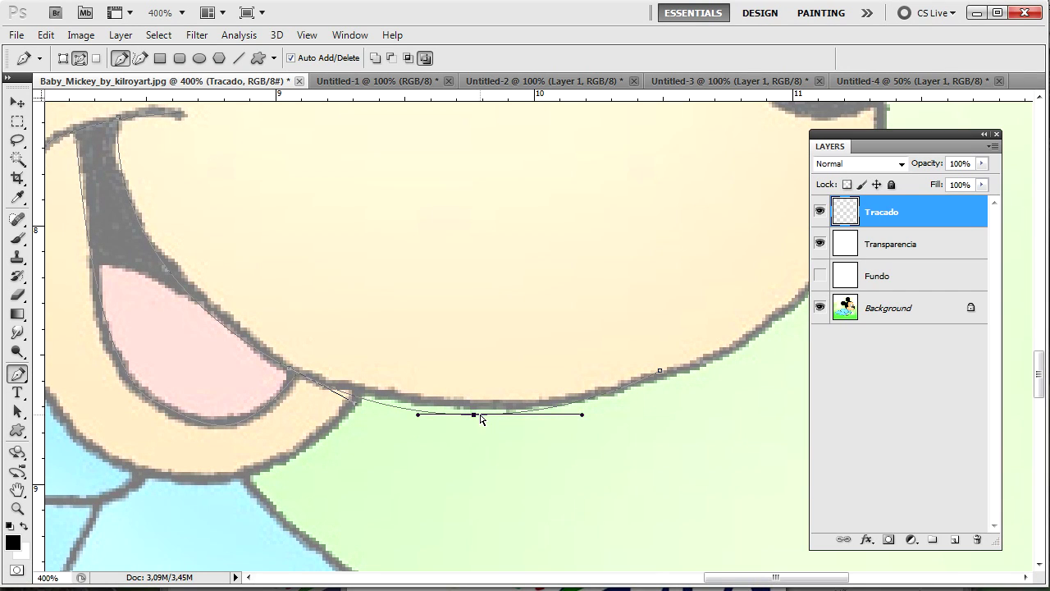
pyautogui.moveTo(476, 418); pyautogui.dragTo(375, 387)
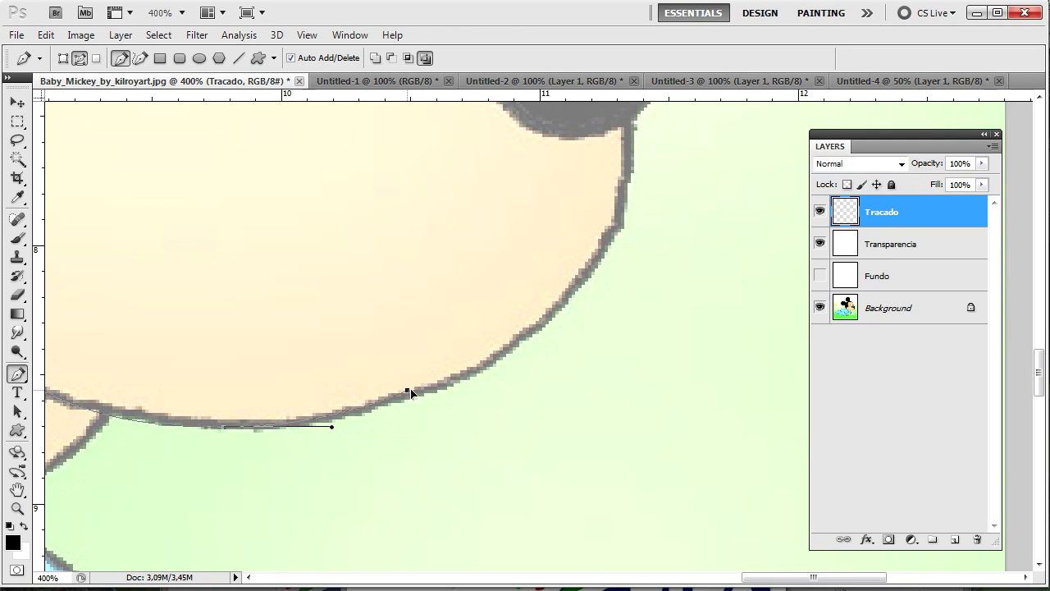
# - Extend the muzzle path up to the base of the nose and curve it along the outline with an added anchor point
pyautogui.moveTo(539, 300); pyautogui.dragTo(470, 352)
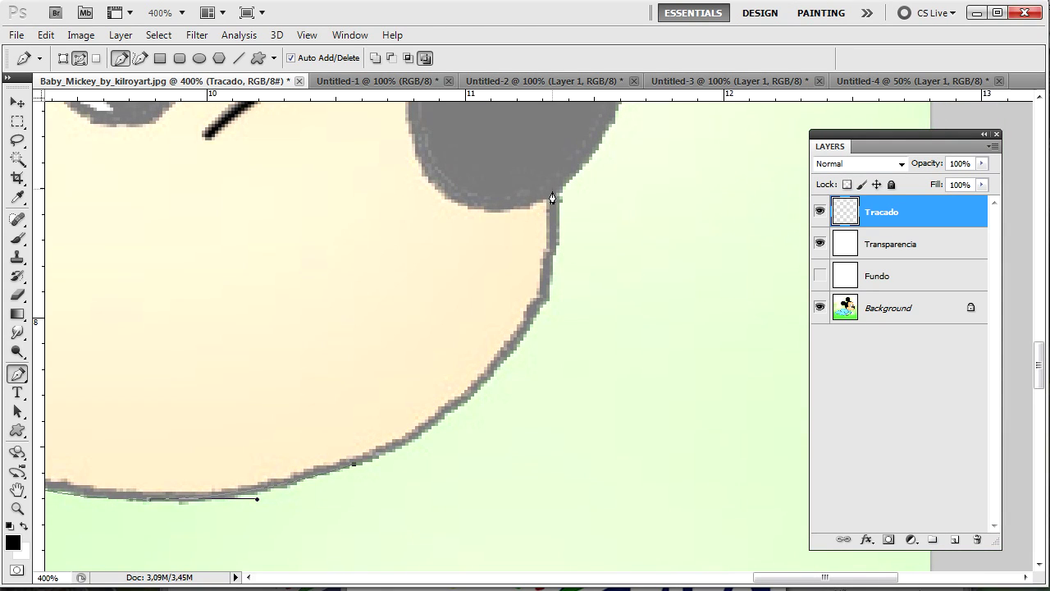
pyautogui.click(553, 199)
pyautogui.rightClick(457, 323)
pyautogui.click(484, 332)
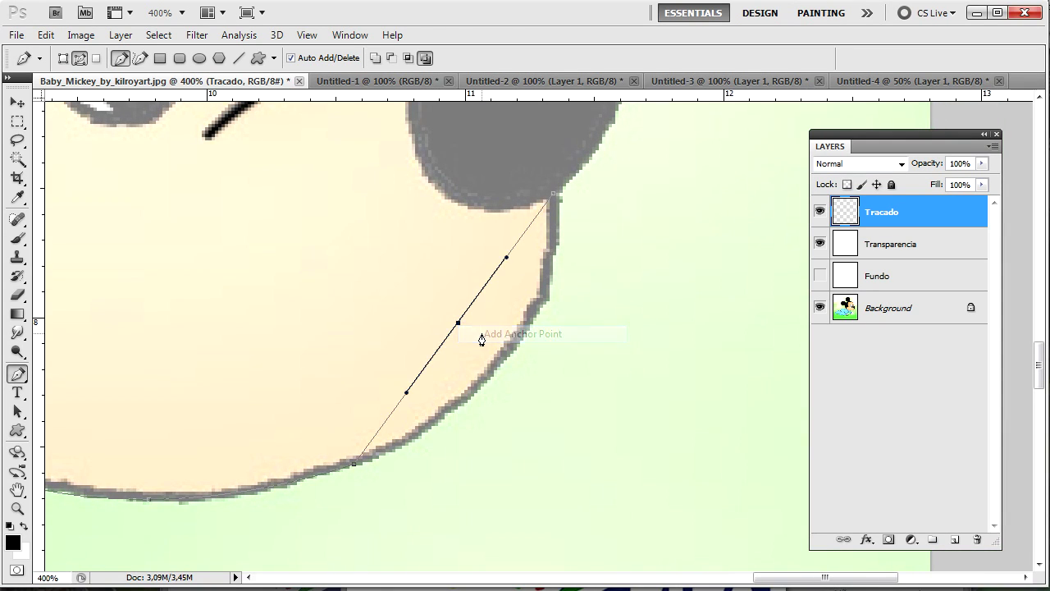
pyautogui.moveTo(546, 212); pyautogui.dragTo(524, 146)
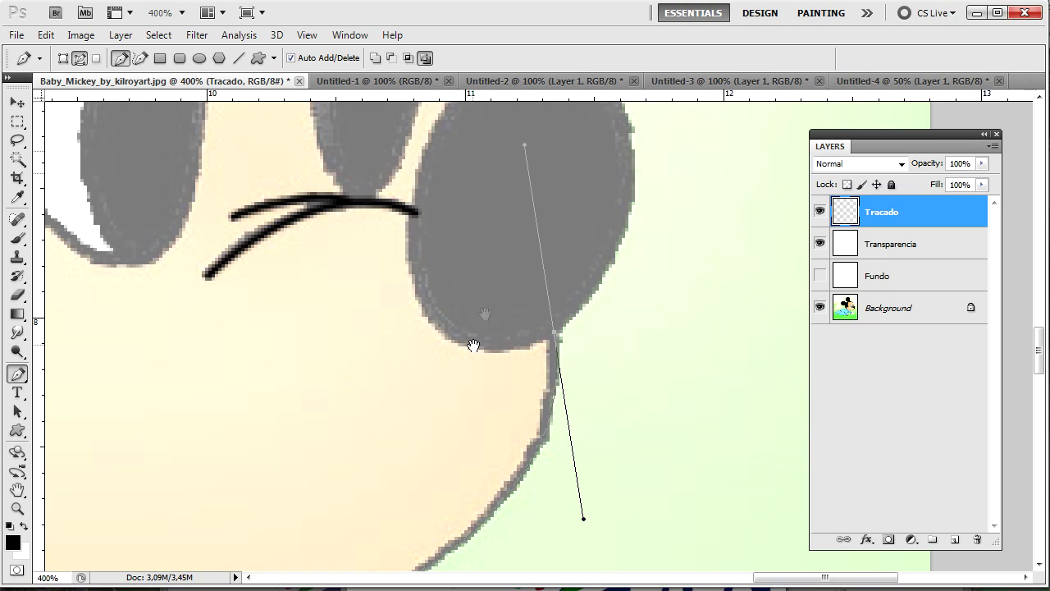
# - Trace the chin outline from the cheek crease to the muzzle line with a curved Pen path and finish the path
pyautogui.moveTo(473, 345); pyautogui.dragTo(504, 156)
pyautogui.moveTo(416, 412); pyautogui.dragTo(577, 353)
pyautogui.moveTo(438, 403); pyautogui.dragTo(425, 408)
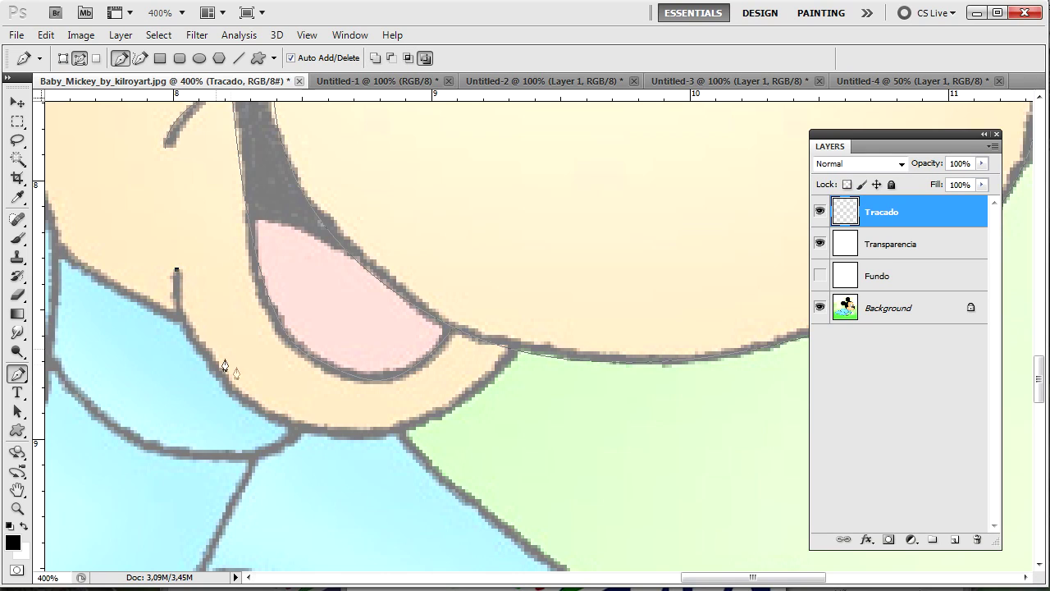
pyautogui.moveTo(326, 433); pyautogui.dragTo(483, 473)
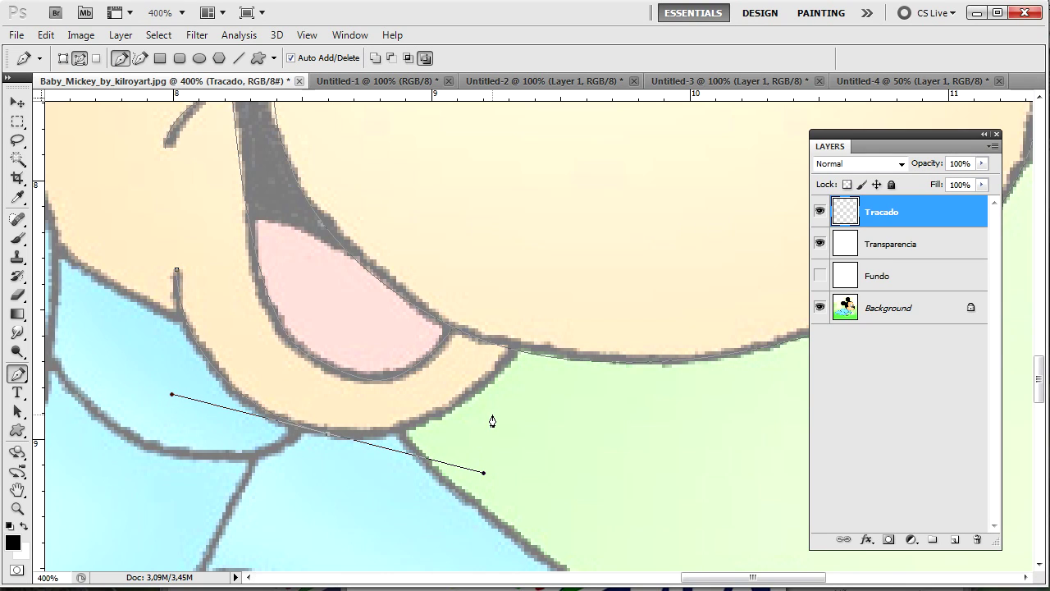
pyautogui.click(510, 353)
pyautogui.moveTo(440, 429); pyautogui.dragTo(387, 396)
pyautogui.keyDown('ctrl'); pyautogui.click(392, 400); pyautogui.keyUp('ctrl')
pyautogui.hotkey('ctrl', '-')
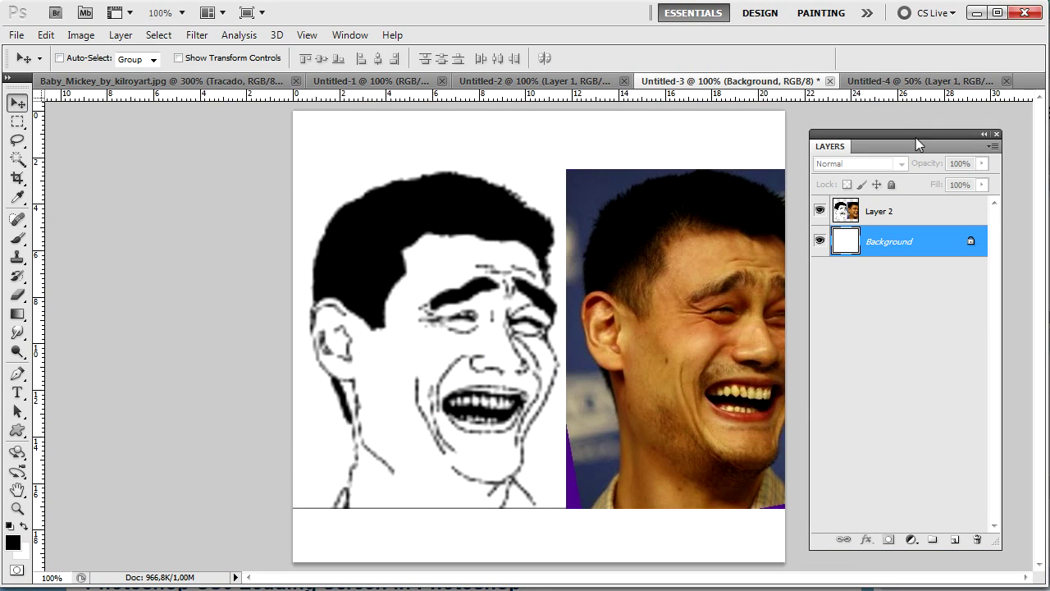
# - Select Layer 2 in the Untitled-3 document and reposition its face picture on the canvas
pyautogui.moveTo(914, 138); pyautogui.dragTo(928, 138)
pyautogui.rightClick(745, 247)
pyautogui.press('Escape')
pyautogui.rightClick(763, 270)
pyautogui.click(791, 282)
pyautogui.moveTo(787, 283); pyautogui.dragTo(752, 278)
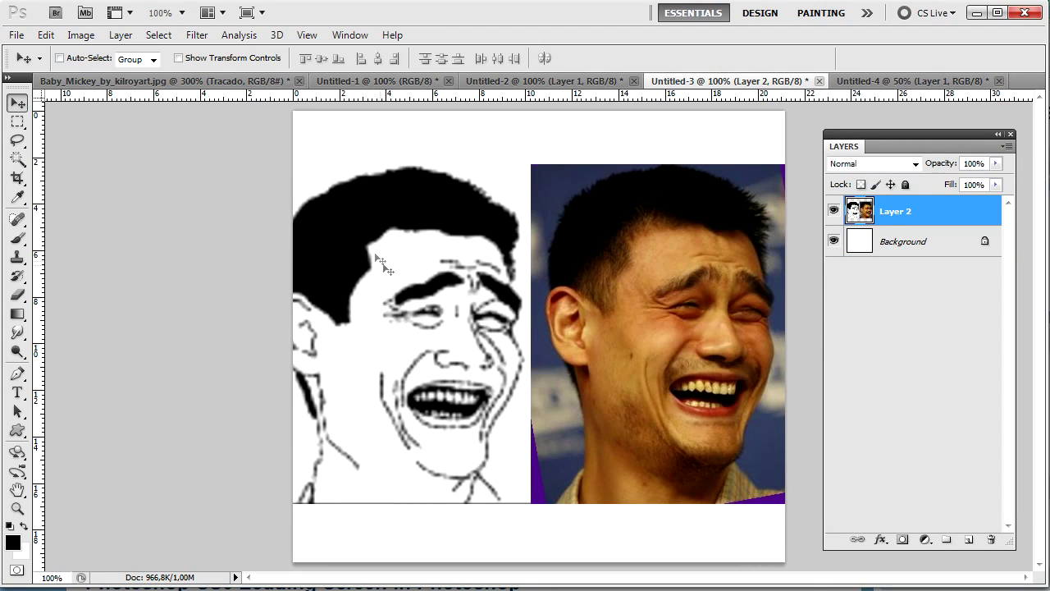
pyautogui.moveTo(398, 300); pyautogui.dragTo(426, 321)
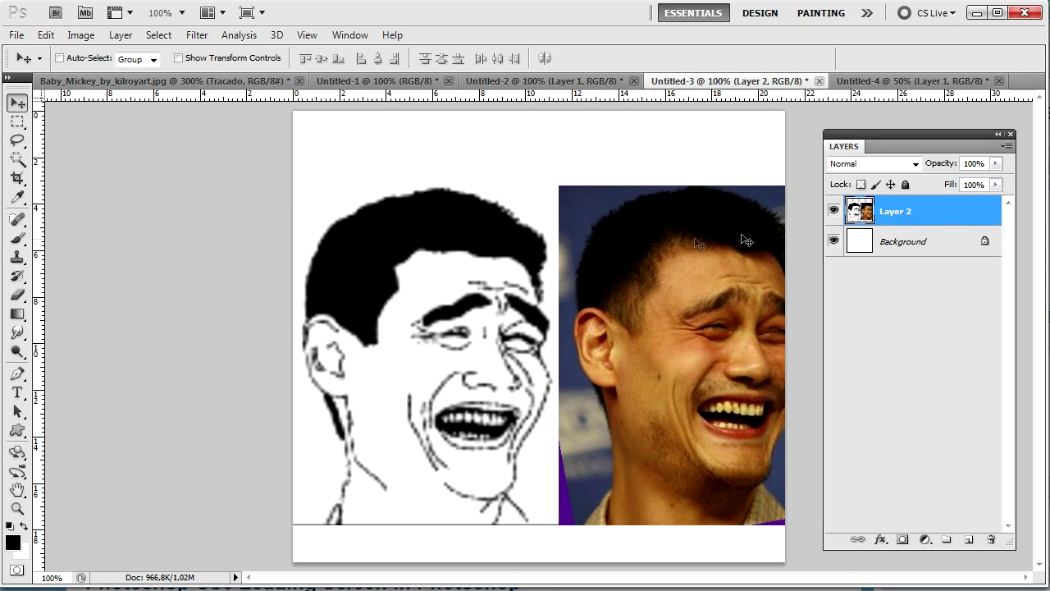
# - Close the Untitled-3 document without saving and return to Baby_Mickey_by_kilroyart.jpg
pyautogui.click(819, 82)
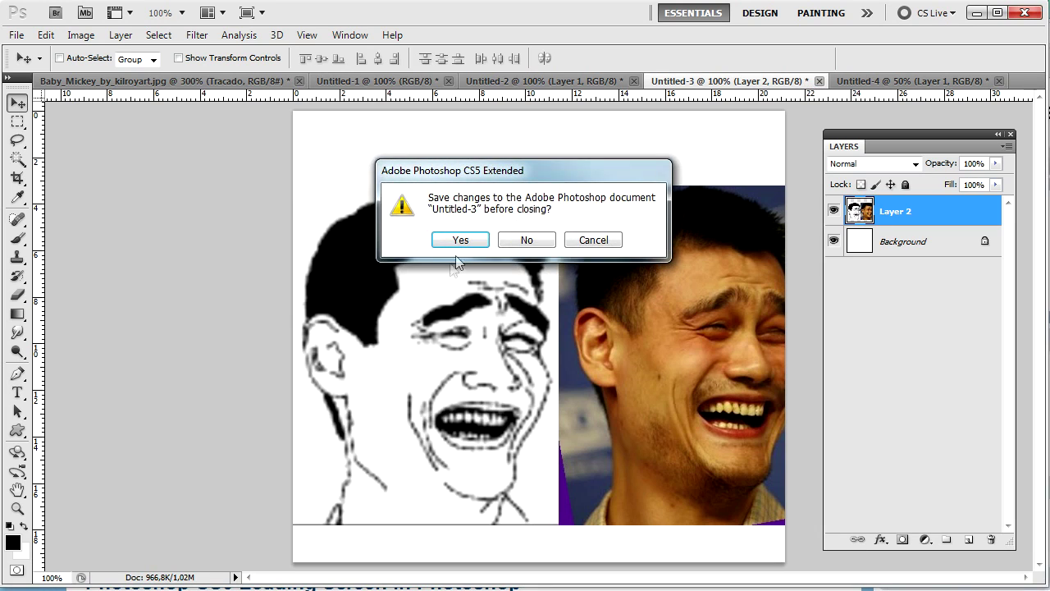
pyautogui.click(528, 239)
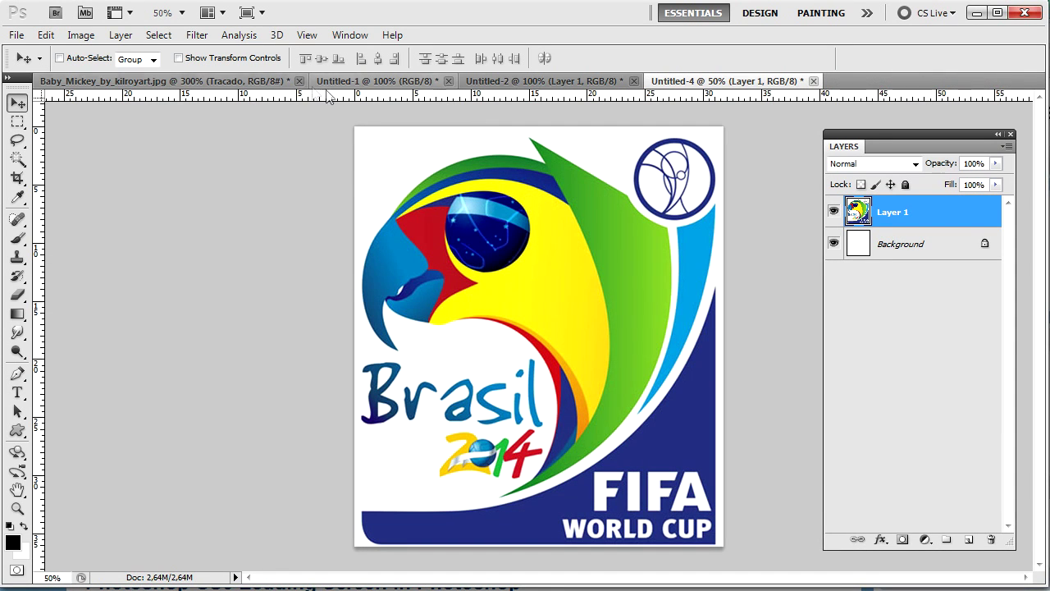
pyautogui.click(251, 81)
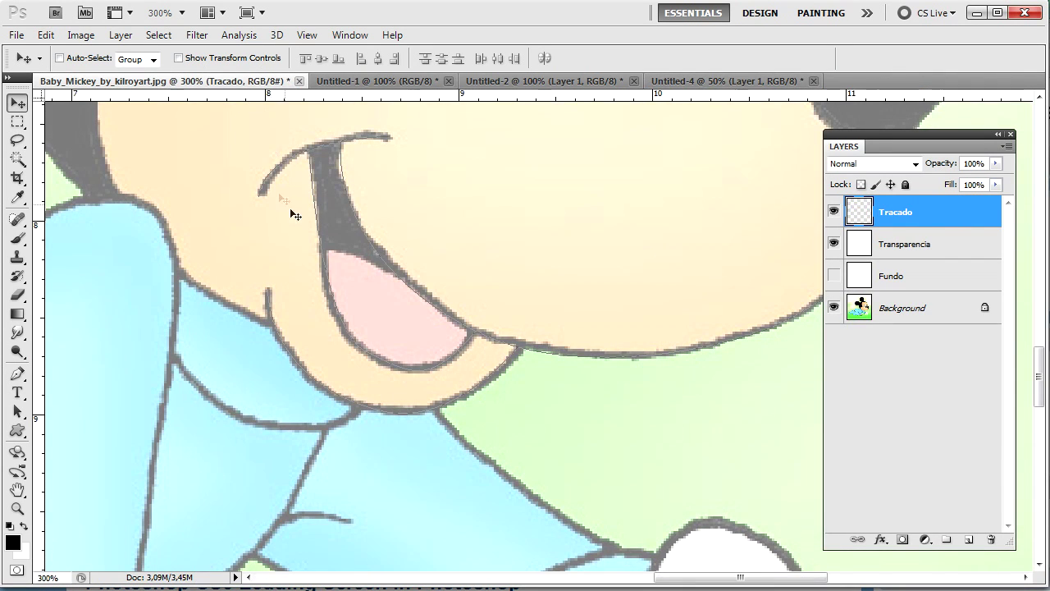
# - Stroke the mouth, muzzle and chin paths on the Tracado layer with the Brush, without simulated pressure
pyautogui.press('p')
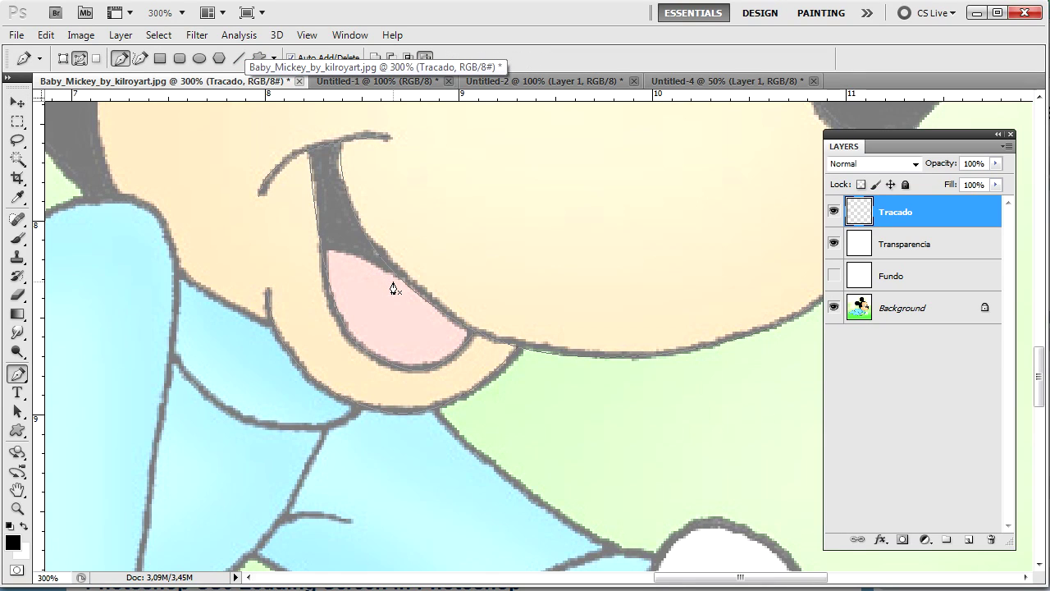
pyautogui.rightClick(405, 286)
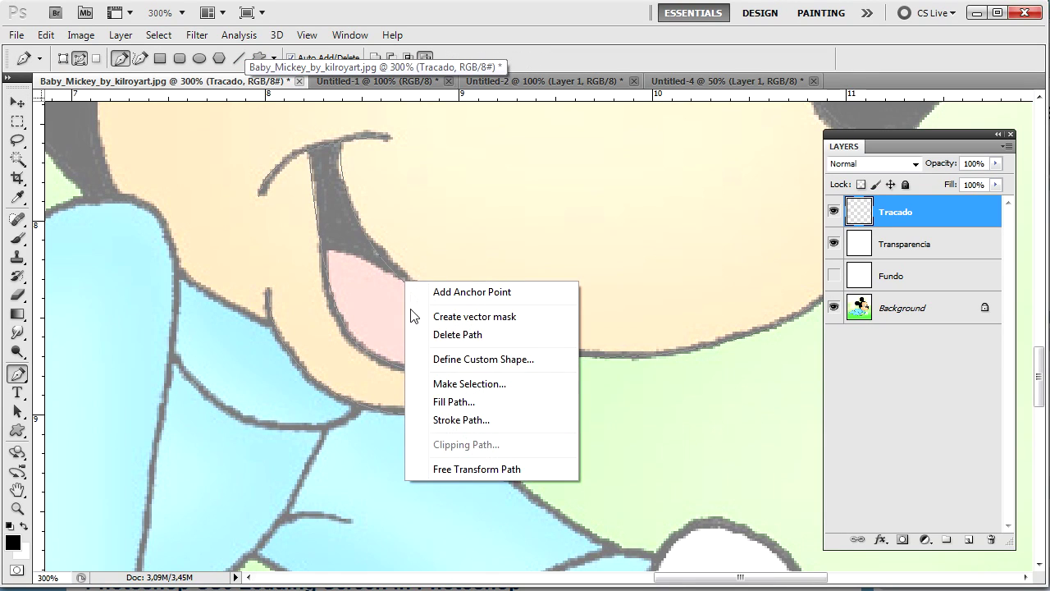
pyautogui.click(514, 432)
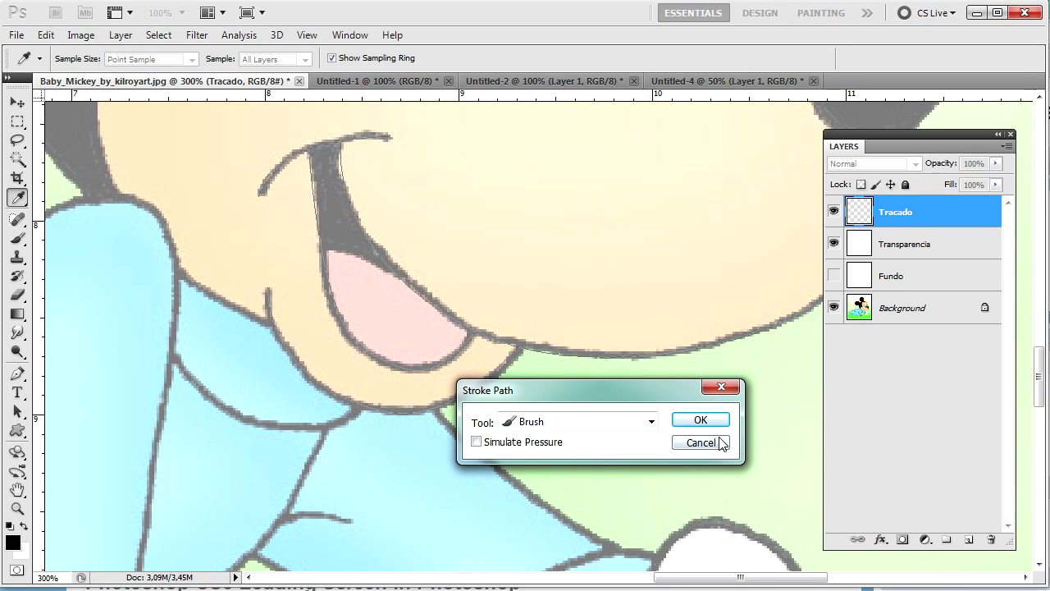
pyautogui.click(701, 418)
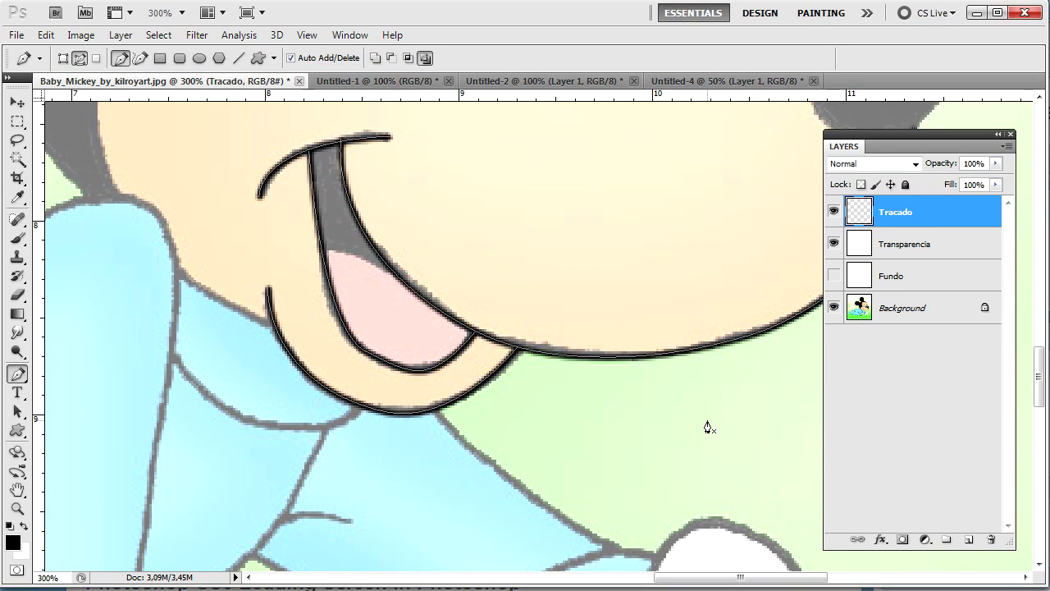
# - Check the stroked lines against the white Fundo layer at several magnifications, leaving Fundo hidden
pyautogui.click(833, 277)
pyautogui.hotkey('ctrl', '-')
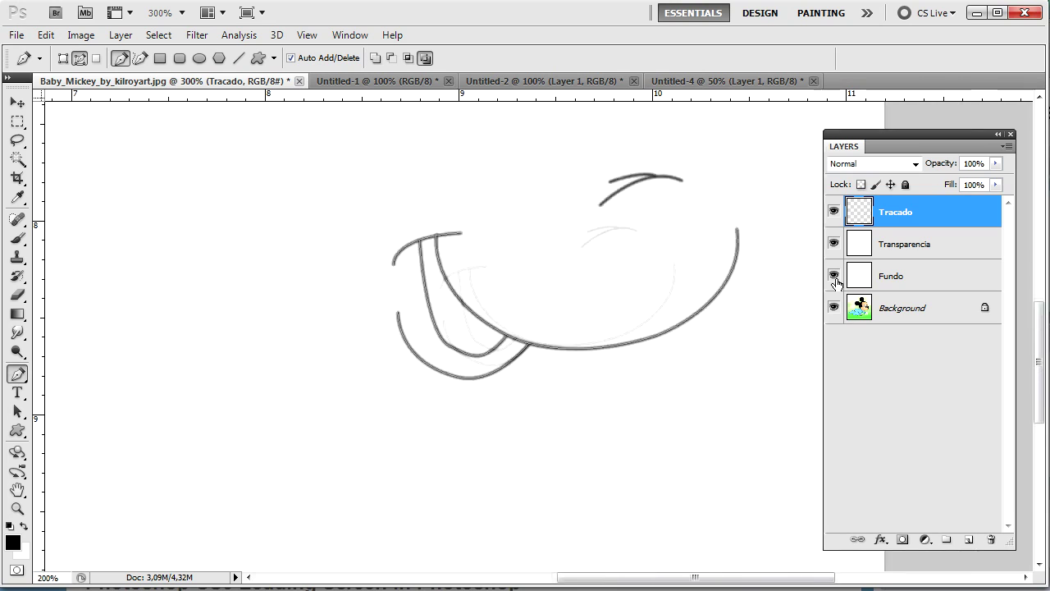
pyautogui.hotkey('ctrl', '-')
pyautogui.hotkey('ctrl', '-')
pyautogui.hotkey('ctrl', '-')
pyautogui.hotkey('ctrl', '+')
pyautogui.hotkey('ctrl', '+')
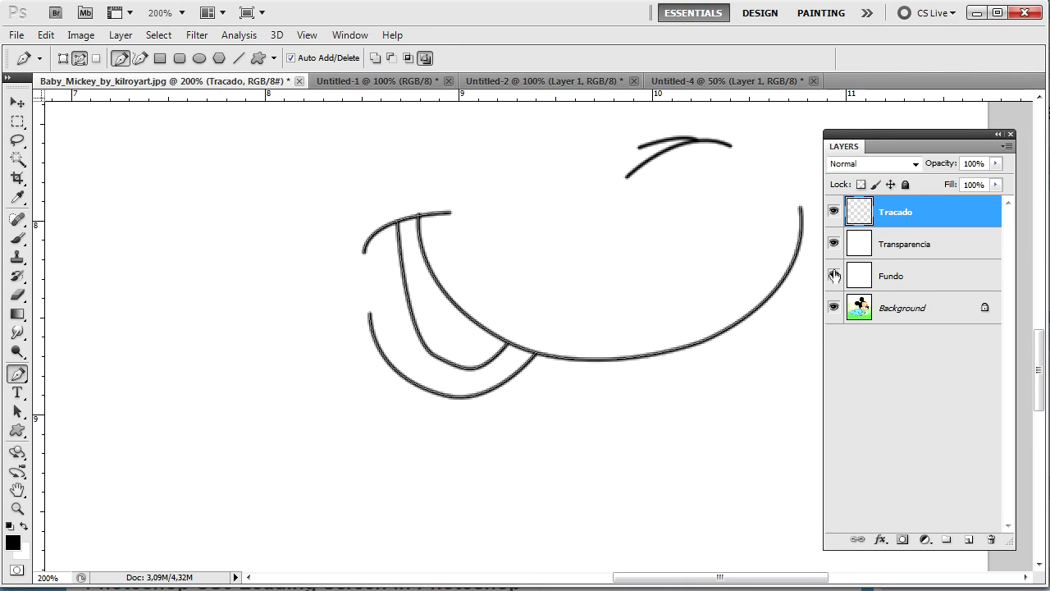
pyautogui.click(834, 276)
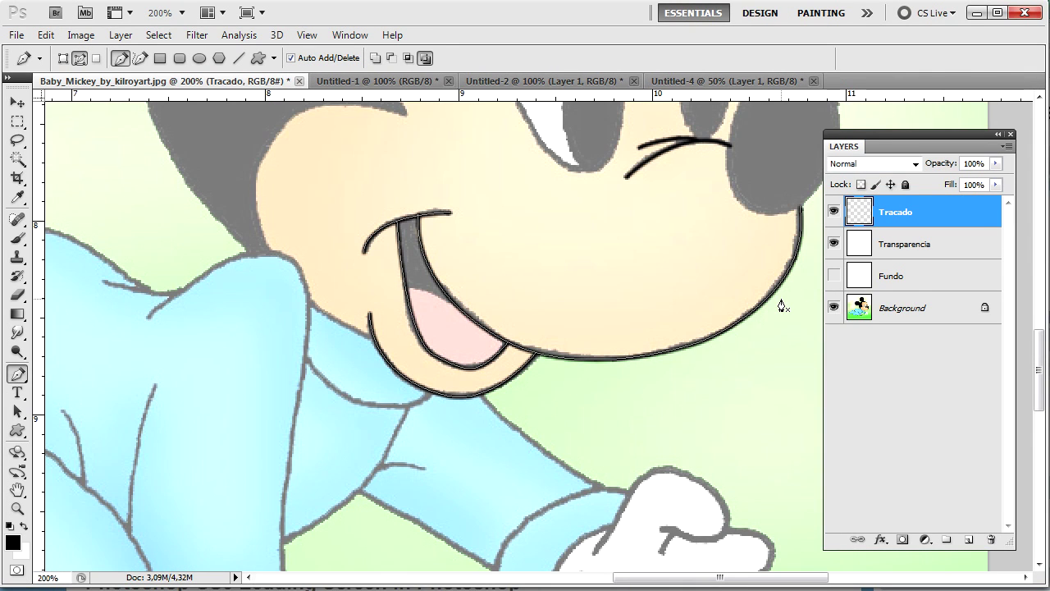
# - Hide the stroked path, trace the tongue's upper edge with a curved Pen path and stroke it with the Brush
pyautogui.hotkey('ctrl', 'h')
pyautogui.scroll(2, 412, 285)
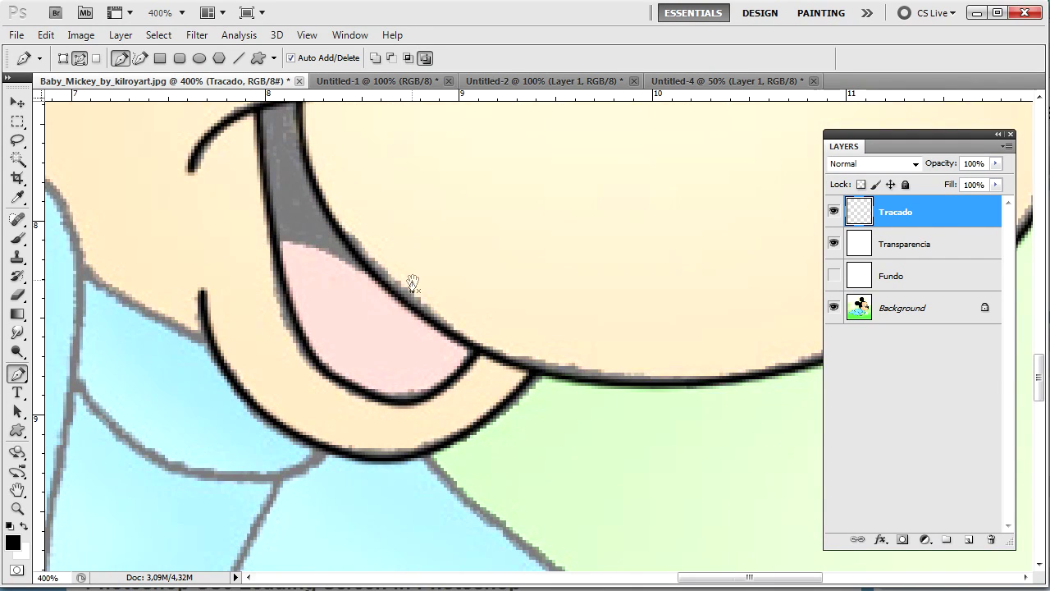
pyautogui.click(314, 271)
pyautogui.click(410, 301)
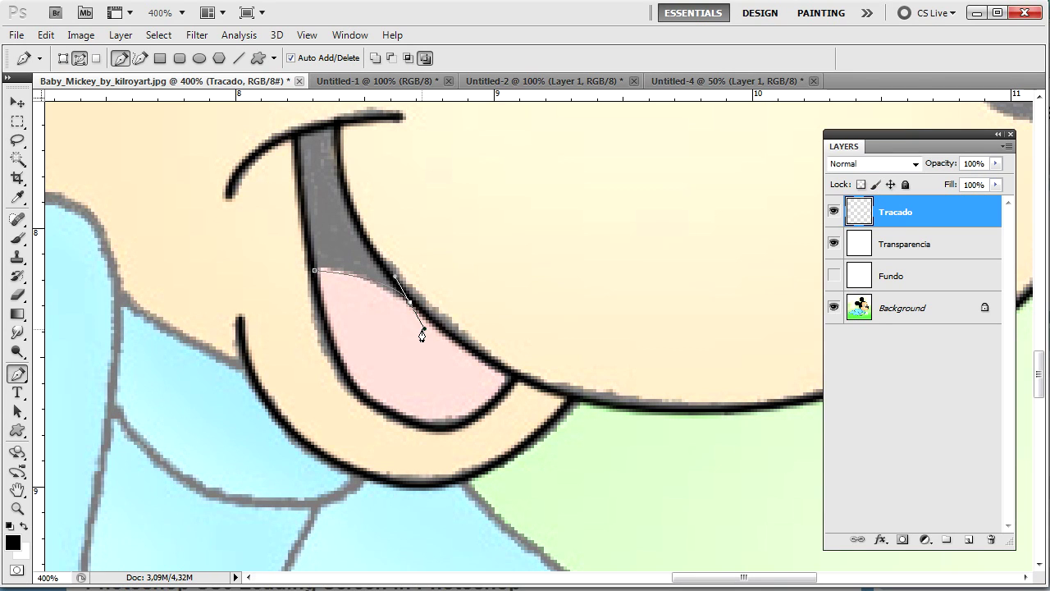
pyautogui.rightClick(376, 301)
pyautogui.click(459, 433)
pyautogui.press('Return')
# - Trace the forehead outline with a curved Pen path from the nose up to the hairline peak
pyautogui.hotkey('ctrl', '1')
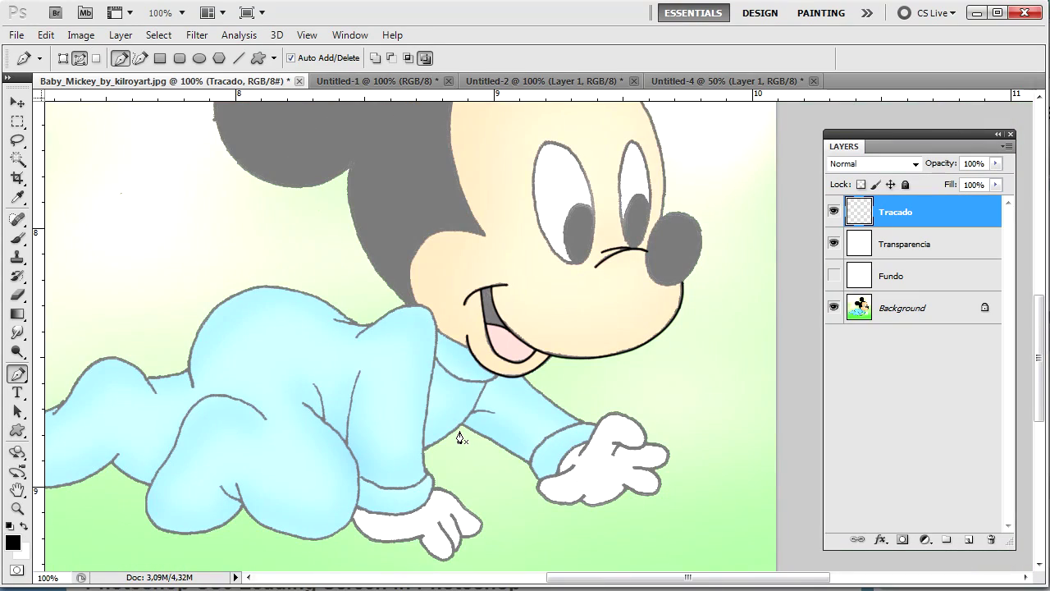
pyautogui.moveTo(475, 177); pyautogui.dragTo(320, 325)
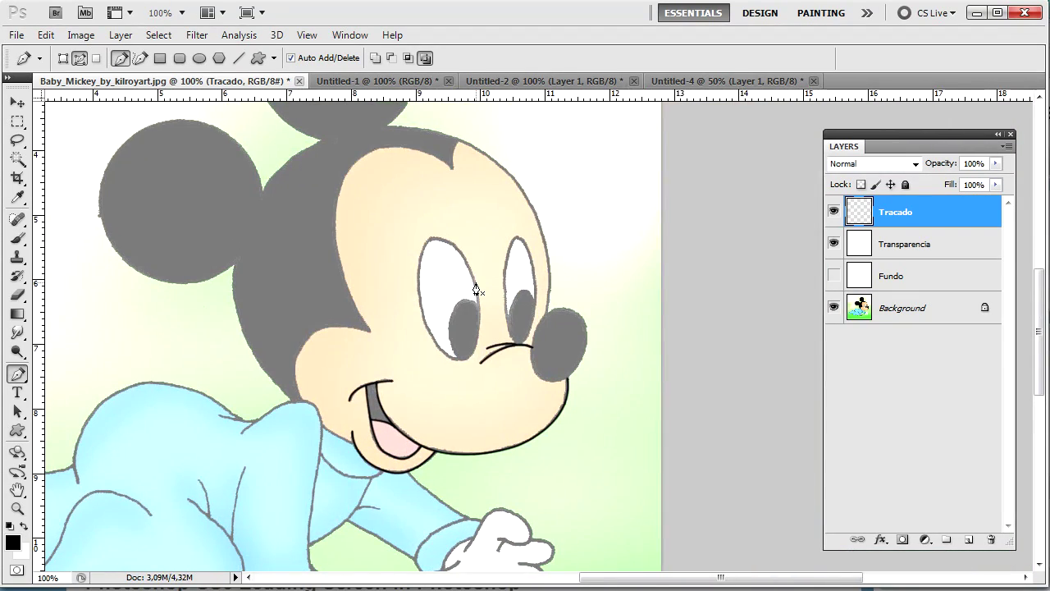
pyautogui.hotkey('ctrl', '+')
pyautogui.hotkey('ctrl', '+')
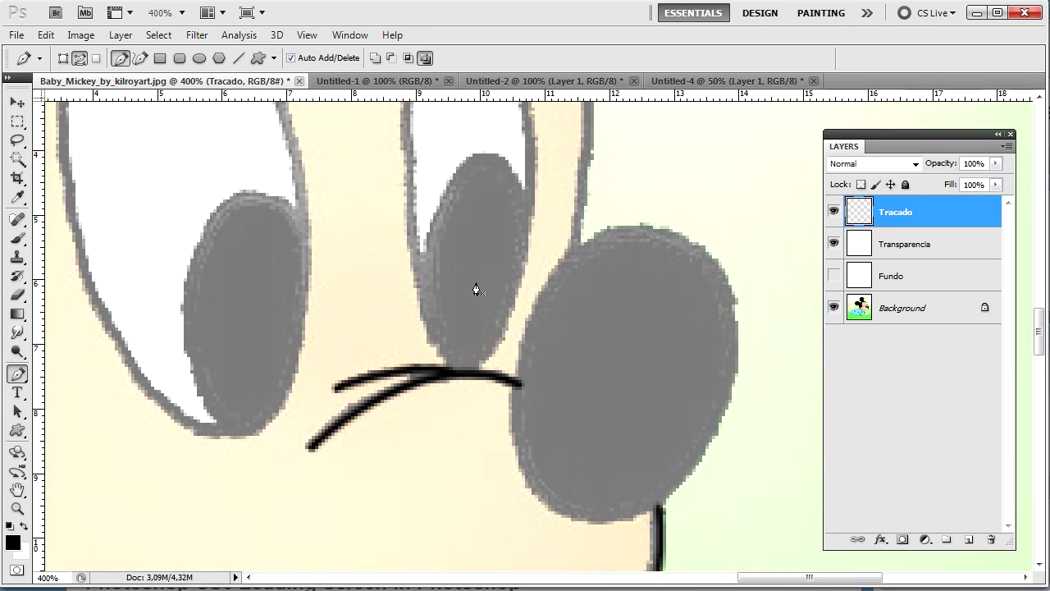
pyautogui.hotkey('ctrl', '+')
pyautogui.moveTo(277, 301); pyautogui.dragTo(499, 389)
pyautogui.moveTo(440, 234); pyautogui.dragTo(392, 265)
pyautogui.moveTo(374, 132); pyautogui.dragTo(256, 102)
pyautogui.moveTo(294, 281); pyautogui.dragTo(506, 424)
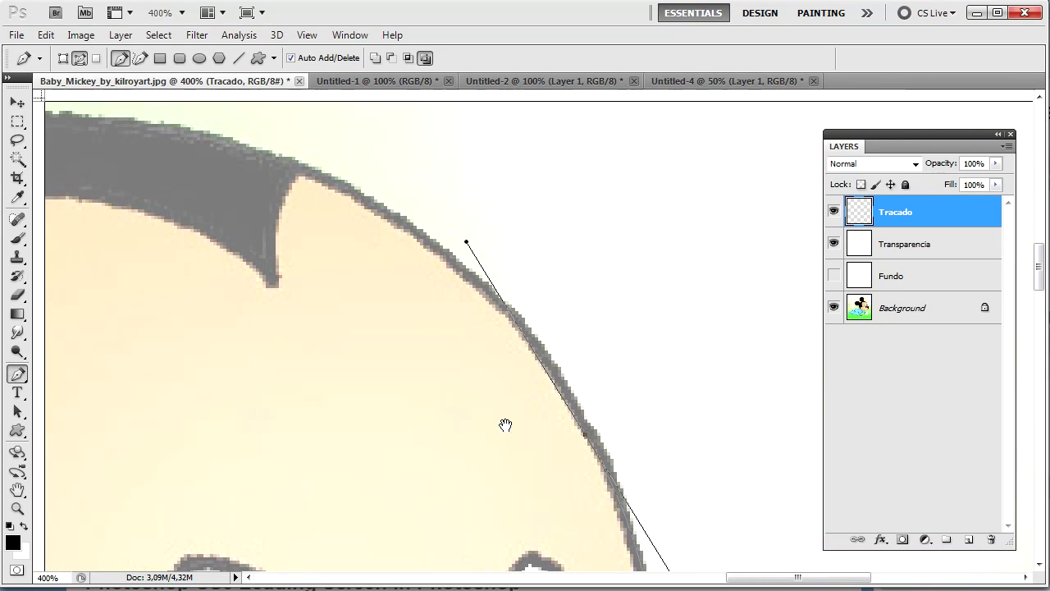
pyautogui.click(301, 169)
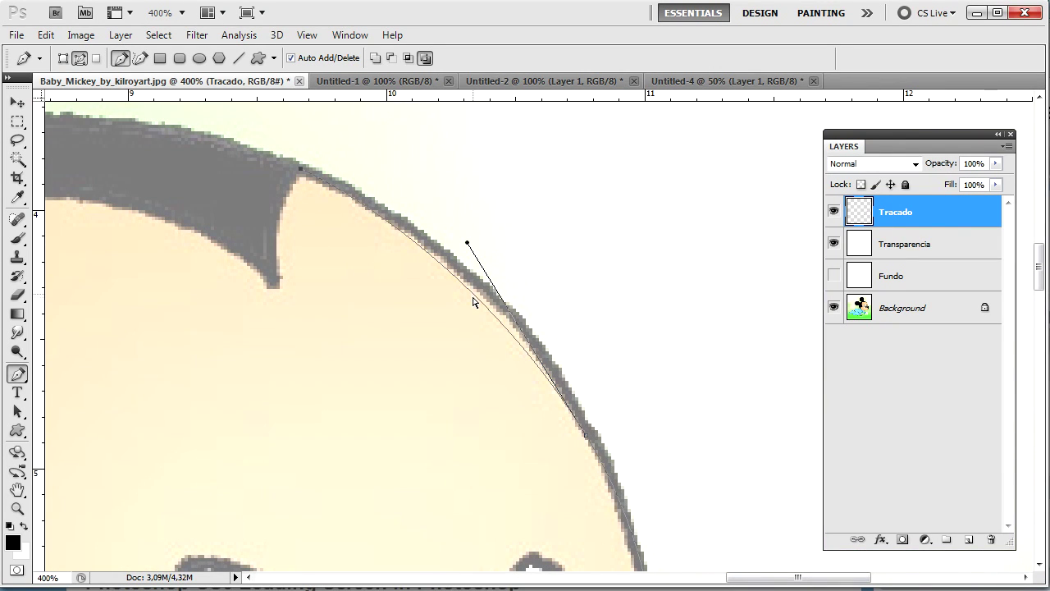
# - Fit the forehead path with an added anchor point, extend it over the hair to the ear and stroke it with the Brush
pyautogui.rightClick(474, 304)
pyautogui.click(502, 304)
pyautogui.moveTo(488, 295); pyautogui.dragTo(887, 423)
pyautogui.click(409, 238)
pyautogui.moveTo(546, 271); pyautogui.dragTo(556, 252)
pyautogui.rightClick(591, 246)
pyautogui.click(614, 383)
pyautogui.click(686, 417)
# - Trace the left edge of the eye nearest the nose from top to bottom, curving it with an added anchor point
pyautogui.moveTo(694, 369); pyautogui.dragTo(353, 293)
pyautogui.moveTo(361, 476); pyautogui.dragTo(410, 397)
pyautogui.scroll(-1, 411, 397)
pyautogui.click(517, 148)
pyautogui.click(524, 471)
pyautogui.rightClick(523, 473)
pyautogui.click(542, 332)
pyautogui.moveTo(478, 311); pyautogui.dragTo(480, 383)
pyautogui.rightClick(489, 392)
pyautogui.click(537, 527)
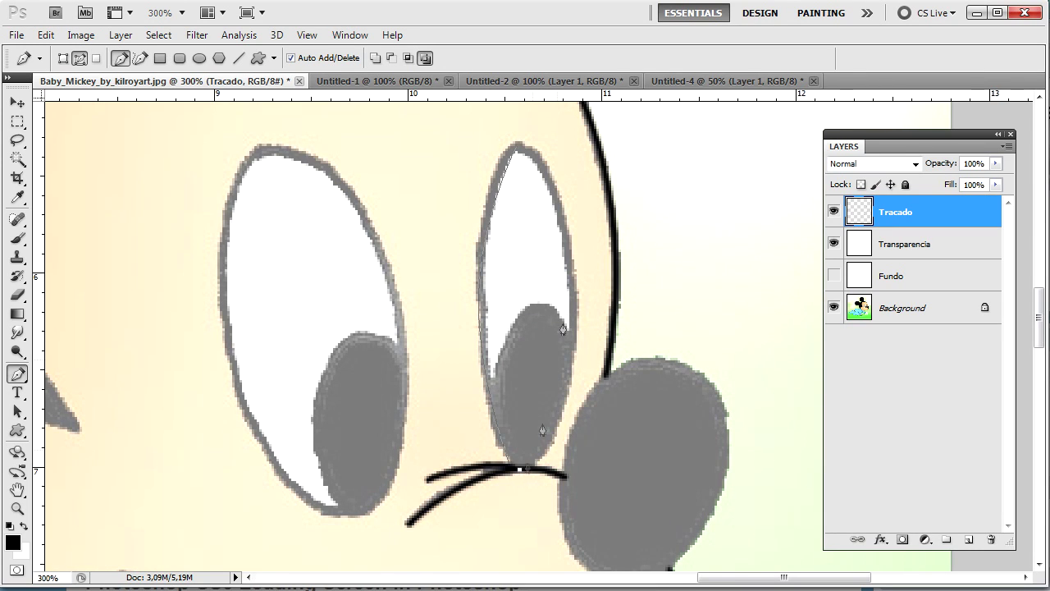
pyautogui.hotkey('ctrl', 'z')
pyautogui.moveTo(520, 149); pyautogui.dragTo(419, 306)
pyautogui.moveTo(443, 533); pyautogui.dragTo(367, 294)
pyautogui.moveTo(551, 486); pyautogui.dragTo(520, 340)
pyautogui.rightClick(441, 225)
pyautogui.click(453, 233)
pyautogui.moveTo(441, 226); pyautogui.dragTo(448, 204)
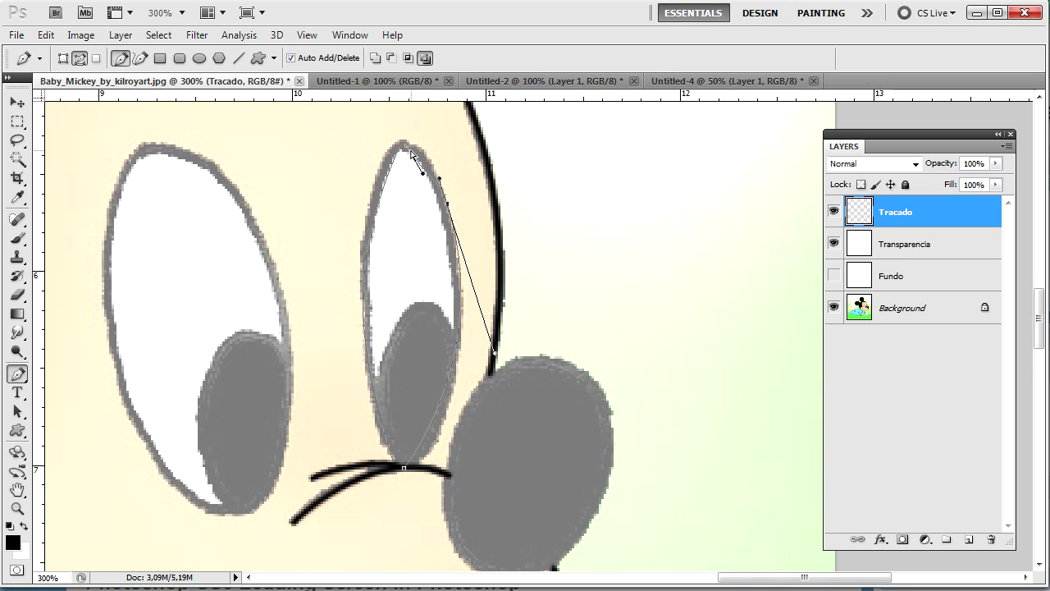
pyautogui.hotkey('ctrl', 'alt', 'z')
pyautogui.hotkey('ctrl', 'alt', 'z')
pyautogui.hotkey('ctrl', 'alt', 'z')
pyautogui.hotkey('ctrl', 'alt', 'z')
pyautogui.hotkey('ctrl', 'alt', 'z')
pyautogui.hotkey('ctrl', 'alt', 'z')
pyautogui.hotkey('ctrl', 'alt', 'z')
# - Close the path along that eye's right edge, curve it with added anchor points and stroke the outline with the Brush
pyautogui.rightClick(422, 375)
pyautogui.click(460, 388)
pyautogui.moveTo(424, 376); pyautogui.dragTo(447, 406)
pyautogui.click(402, 147)
pyautogui.rightClick(421, 192)
pyautogui.click(441, 202)
pyautogui.moveTo(424, 192); pyautogui.dragTo(436, 179)
pyautogui.rightClick(404, 150)
pyautogui.click(460, 295)
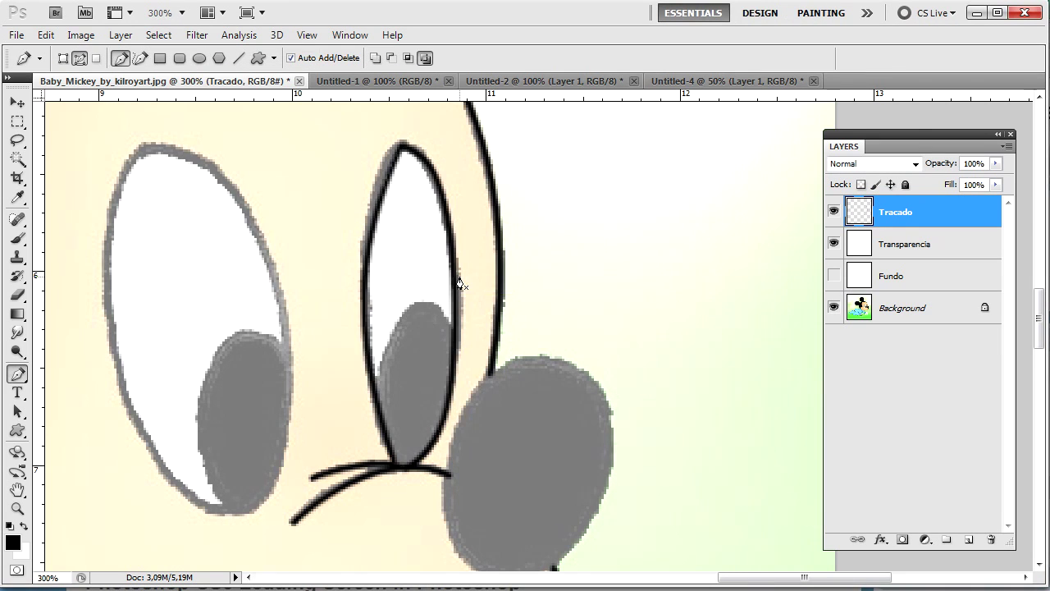
# - Trace the outline of the larger eye with a curved Pen path from its top around the bottom
pyautogui.moveTo(459, 286); pyautogui.dragTo(489, 321)
pyautogui.moveTo(428, 537); pyautogui.dragTo(637, 444)
pyautogui.moveTo(462, 259); pyautogui.dragTo(460, 424)
pyautogui.click(327, 155)
pyautogui.moveTo(447, 367); pyautogui.dragTo(421, 213)
pyautogui.moveTo(496, 504); pyautogui.dragTo(446, 523)
pyautogui.moveTo(316, 453); pyautogui.dragTo(349, 432)
# - Curve the larger eye's left edge with an added anchor point and stroke the outline with the Brush
pyautogui.rightClick(307, 271)
pyautogui.click(311, 274)
pyautogui.moveTo(310, 272); pyautogui.dragTo(293, 257)
pyautogui.rightClick(292, 258)
pyautogui.click(399, 388)
pyautogui.press('Return')
pyautogui.press('Return')
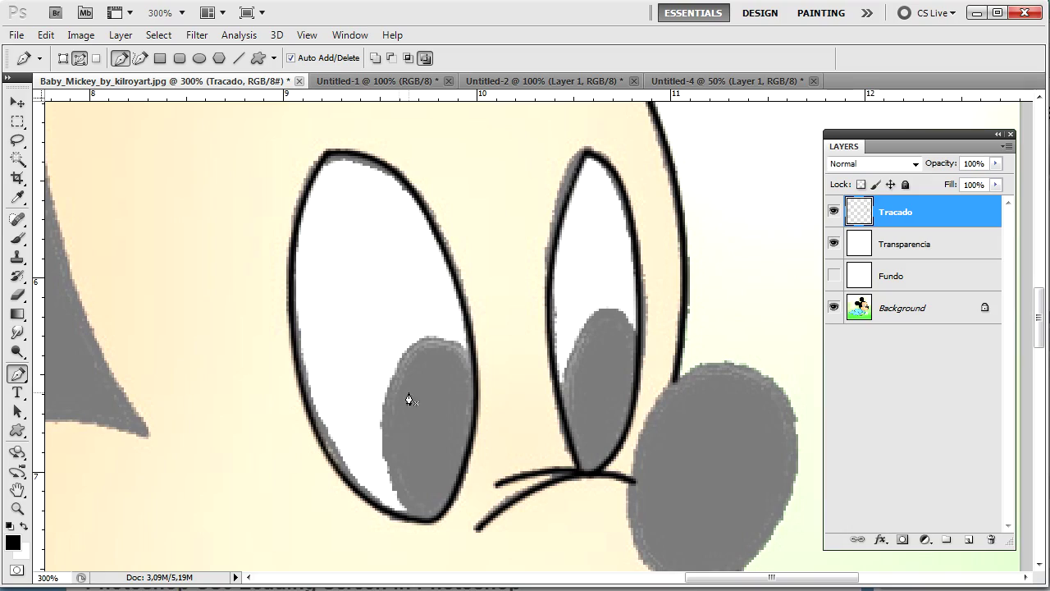
# - Trace the face's hairline from the forehead peak around the temple and cheek point down to the shoulder
pyautogui.moveTo(251, 435); pyautogui.dragTo(465, 426)
pyautogui.hotkey('ctrl', '-')
pyautogui.hotkey('ctrl', '-')
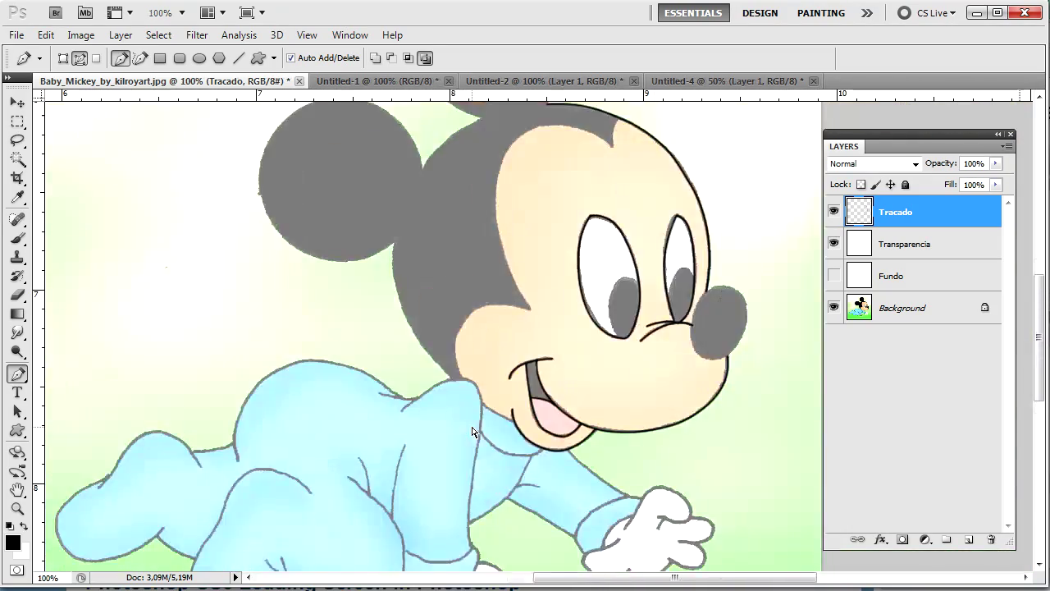
pyautogui.moveTo(640, 228); pyautogui.dragTo(658, 356)
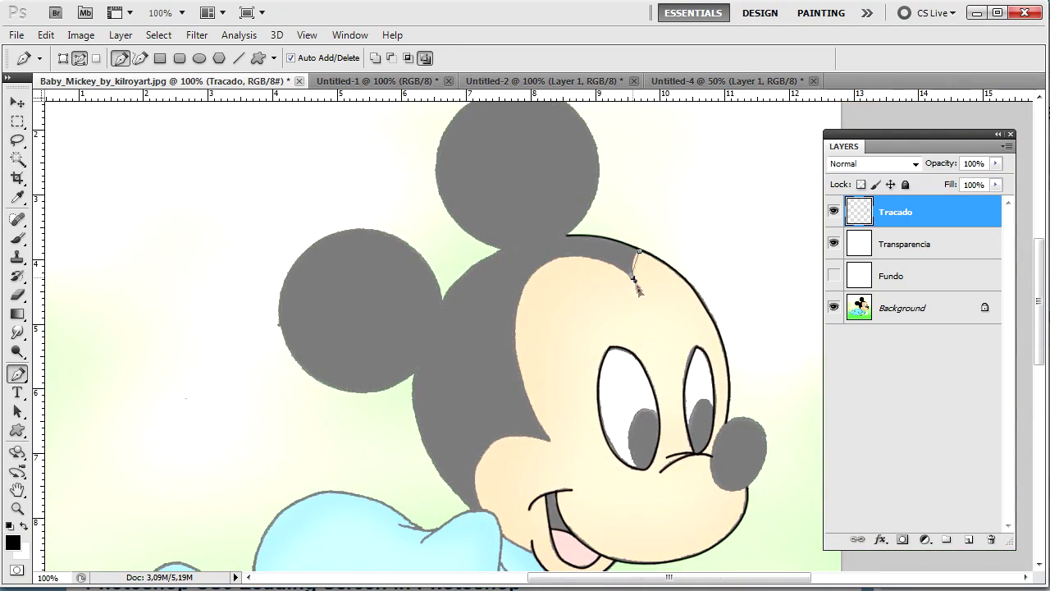
pyautogui.moveTo(522, 298); pyautogui.dragTo(481, 387)
pyautogui.moveTo(484, 393); pyautogui.dragTo(515, 276)
pyautogui.click(509, 396)
# - Bend the cheek section of the hairline path around the cheek with an added anchor point and stroke it with the Brush
pyautogui.rightClick(539, 374)
pyautogui.click(560, 383)
pyautogui.moveTo(536, 369); pyautogui.dragTo(519, 332)
pyautogui.hotkey('ctrl', 'z')
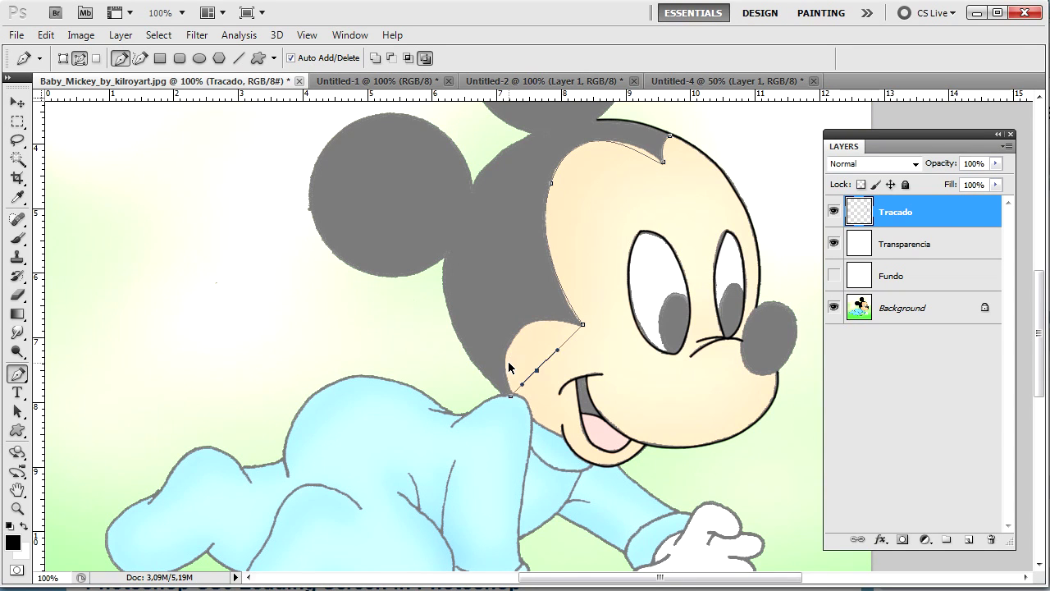
pyautogui.moveTo(504, 365); pyautogui.dragTo(493, 411)
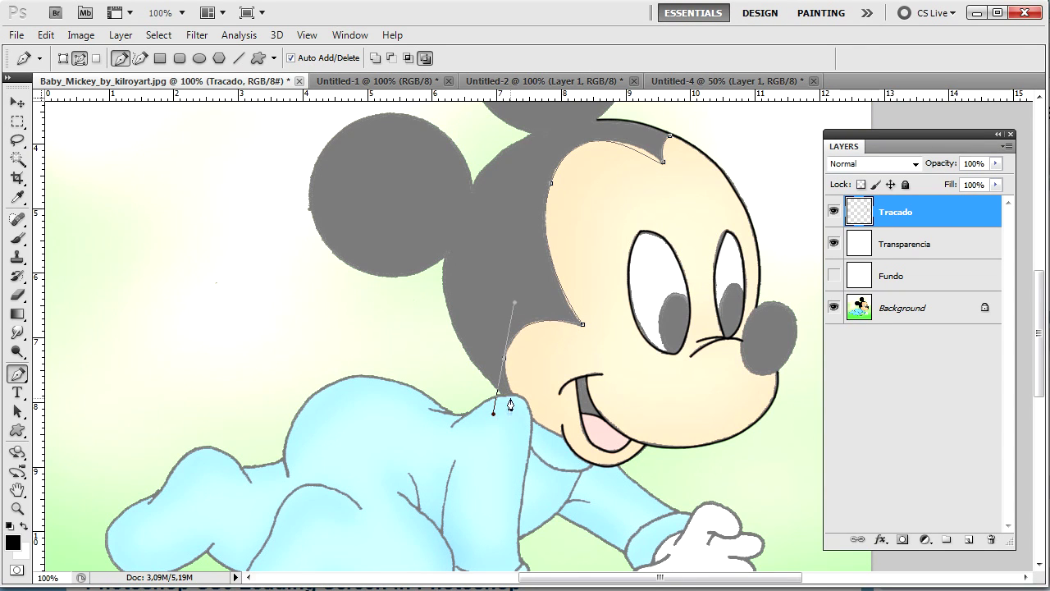
pyautogui.scroll(4, 510, 405)
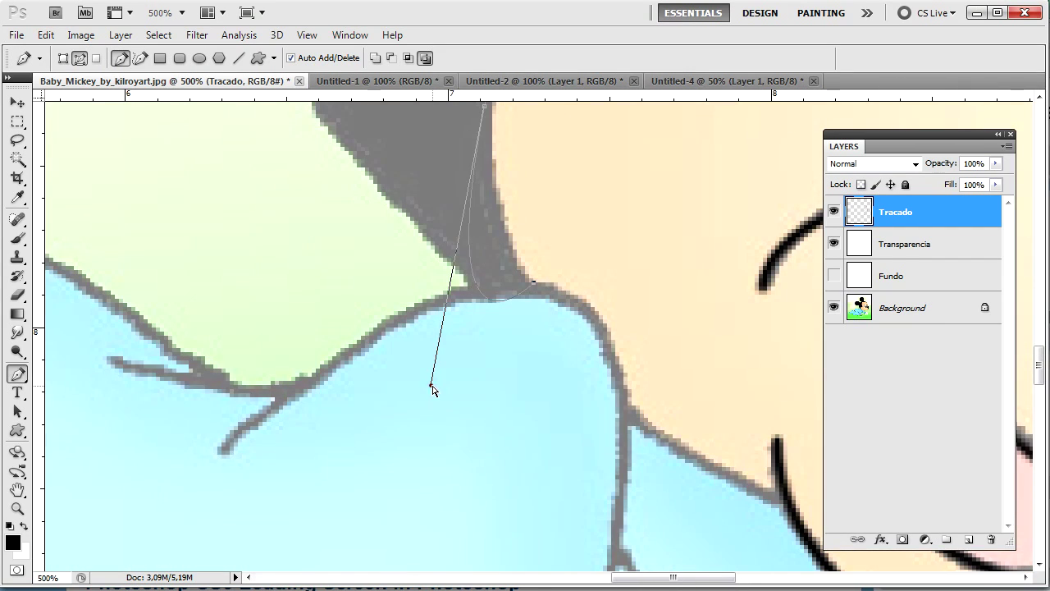
pyautogui.moveTo(488, 233); pyautogui.dragTo(300, 502)
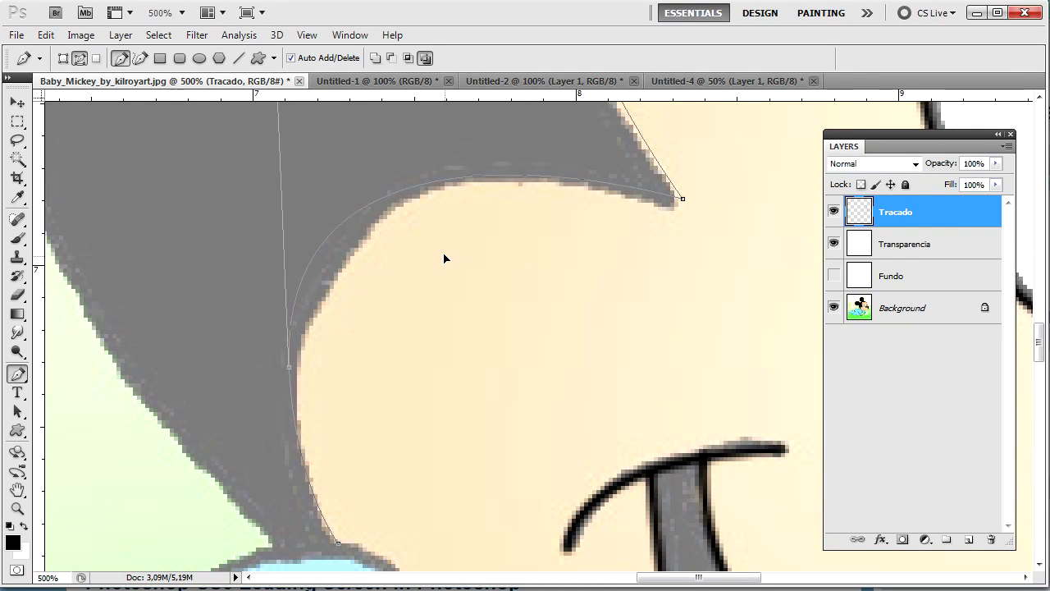
pyautogui.hotkey('ctrl', '-')
pyautogui.moveTo(331, 152); pyautogui.dragTo(369, 150)
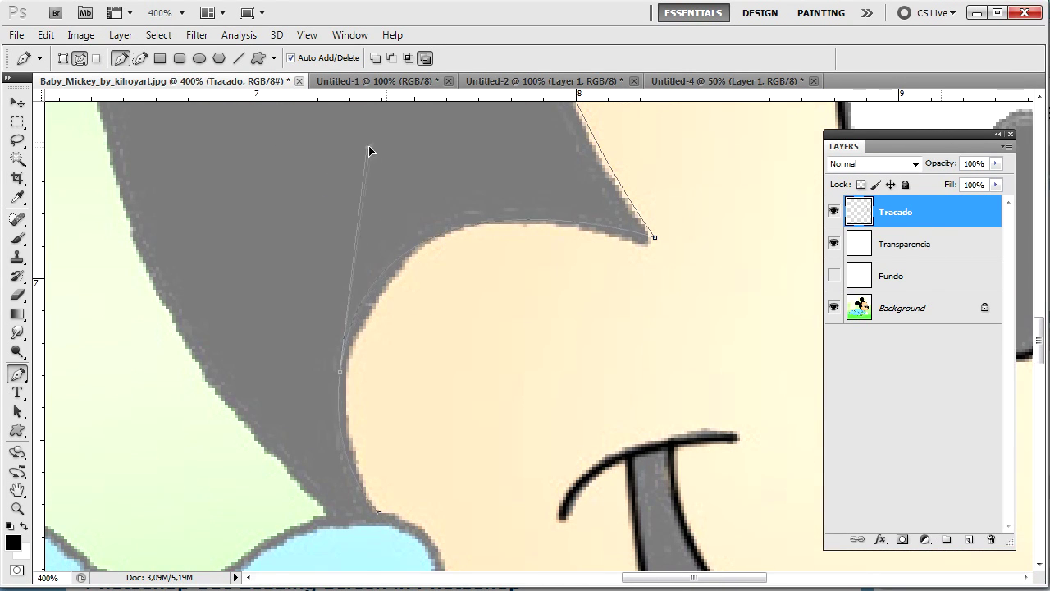
pyautogui.rightClick(366, 301)
pyautogui.click(409, 433)
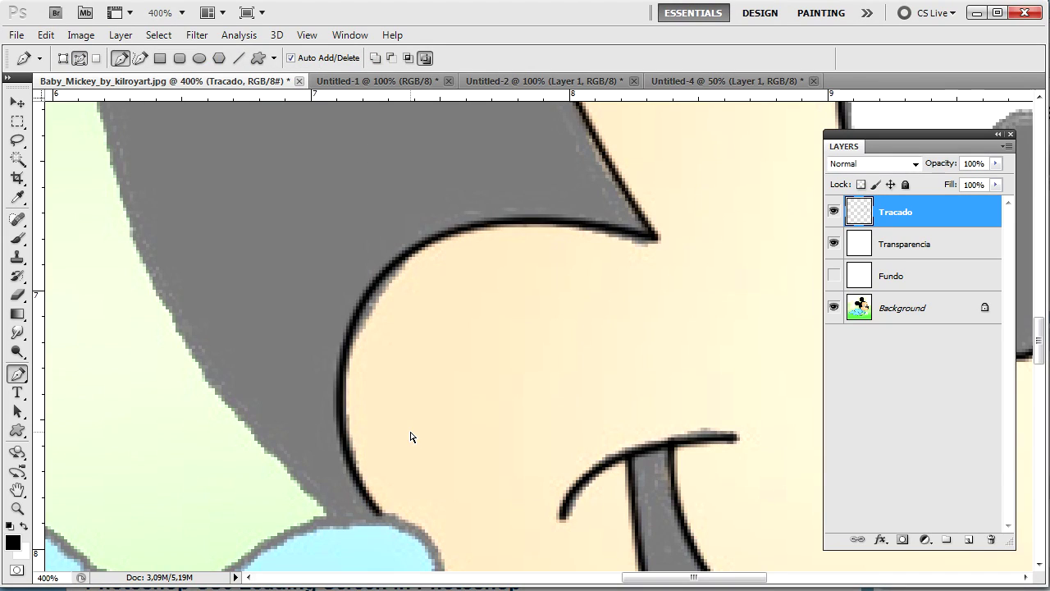
# - Trace the near shoulder's front edge from the cheek down to the collar with a curved Pen path, undoing the misplaced sleeve point
pyautogui.hotkey('ctrl', '-')
pyautogui.hotkey('ctrl', '-')
pyautogui.moveTo(412, 413); pyautogui.dragTo(415, 359)
pyautogui.hotkey('ctrl', '+')
pyautogui.hotkey('ctrl', '+')
pyautogui.hotkey('ctrl', '+')
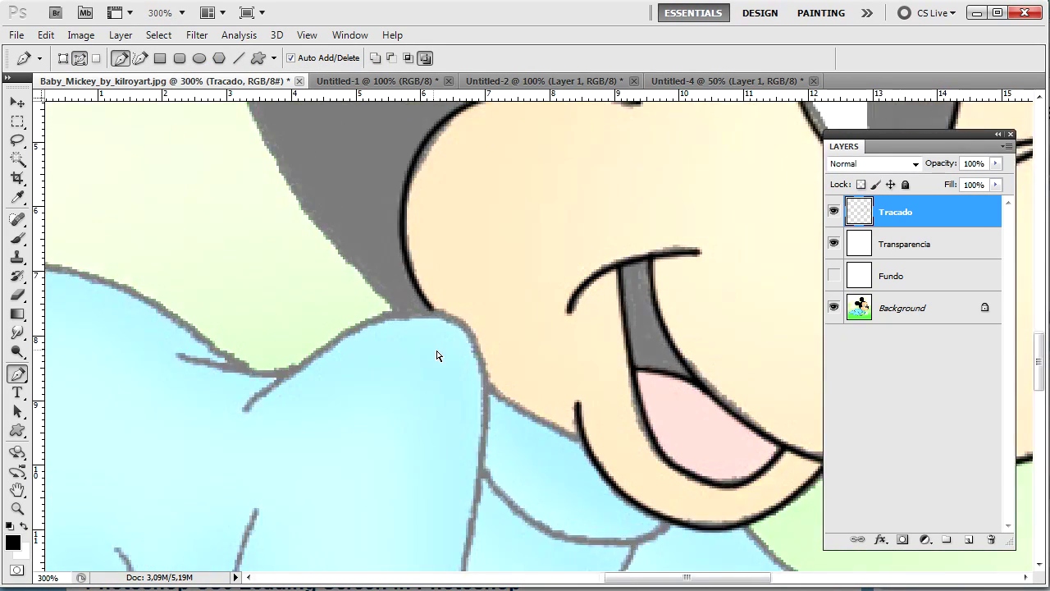
pyautogui.moveTo(468, 410); pyautogui.dragTo(472, 525)
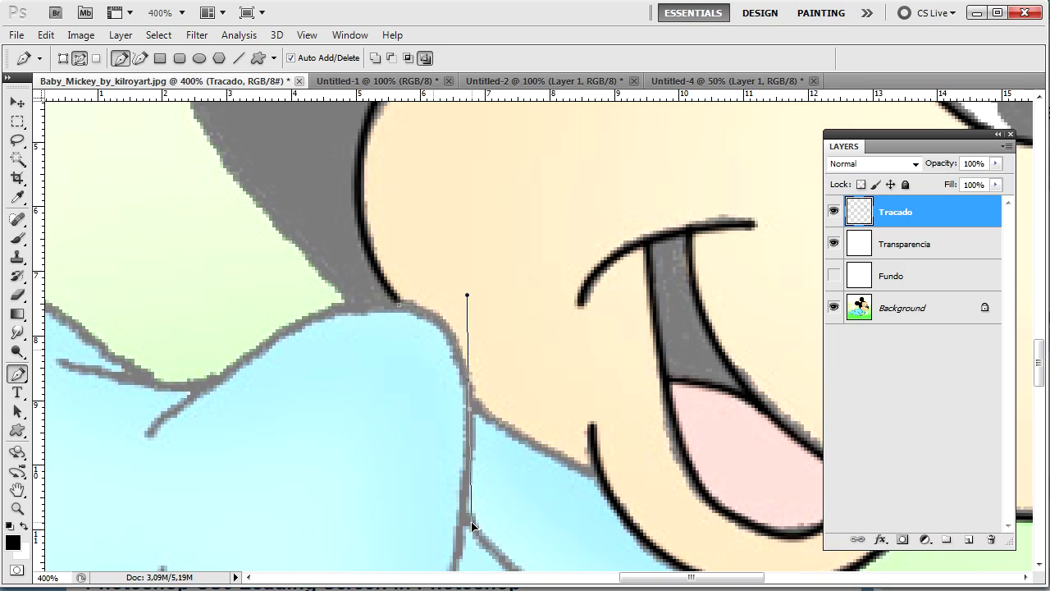
pyautogui.scroll(-3, 507, 352)
pyautogui.scroll(-2, 492, 492)
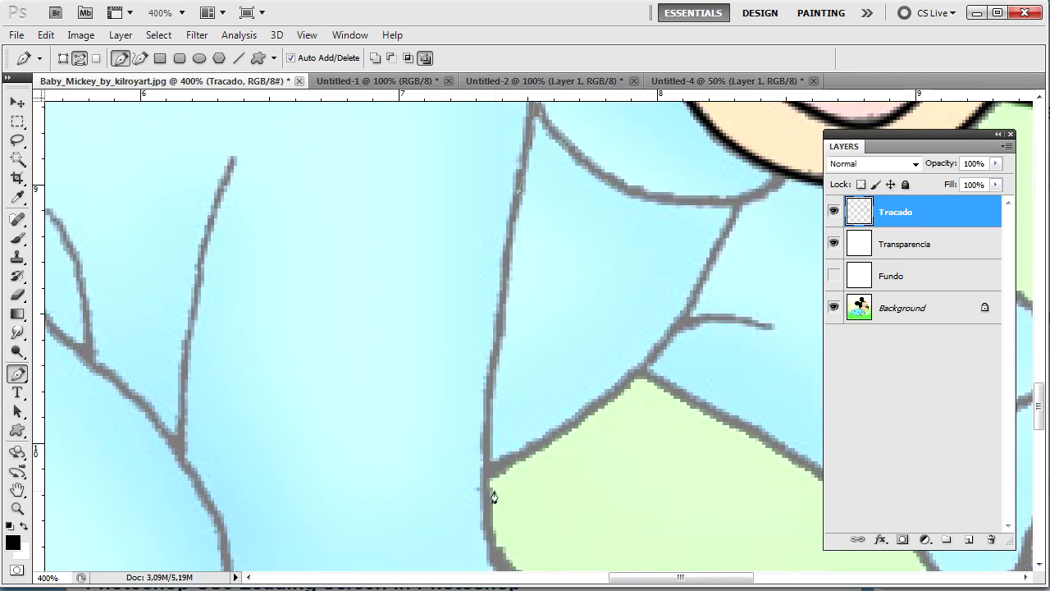
pyautogui.scroll(-2, 532, 343)
pyautogui.hotkey('ctrl', 'z')
# - Extend the shoulder path down the sleeve to where the chest line meets it and stroke it with the Brush
pyautogui.hotkey('ctrl', '-')
pyautogui.hotkey('ctrl', '-')
pyautogui.hotkey('ctrl', '-')
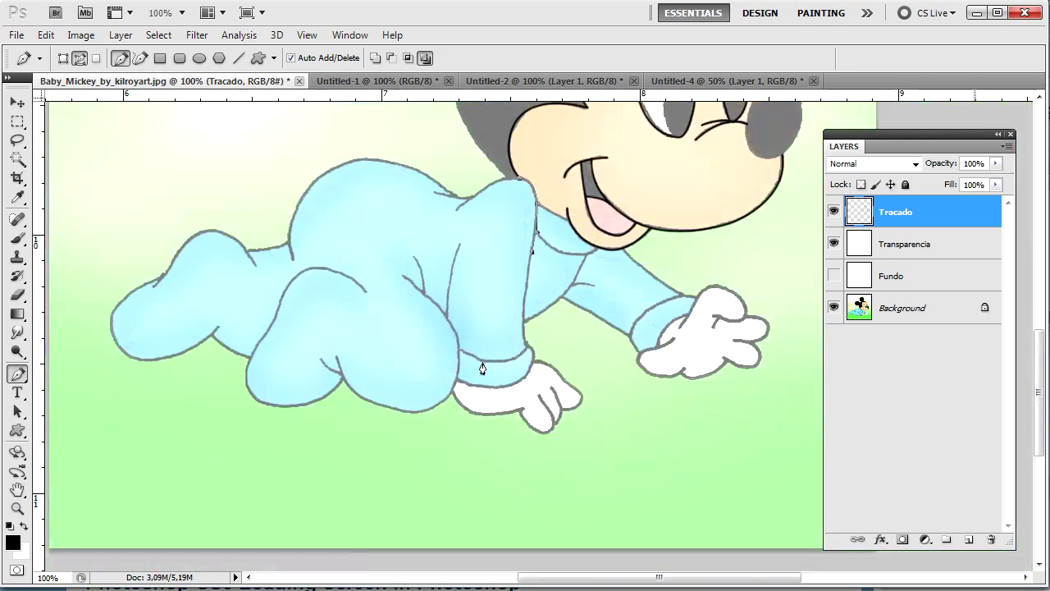
pyautogui.hotkey('ctrl', '+')
pyautogui.hotkey('ctrl', '+')
pyautogui.hotkey('ctrl', '+')
pyautogui.moveTo(480, 246); pyautogui.dragTo(452, 468)
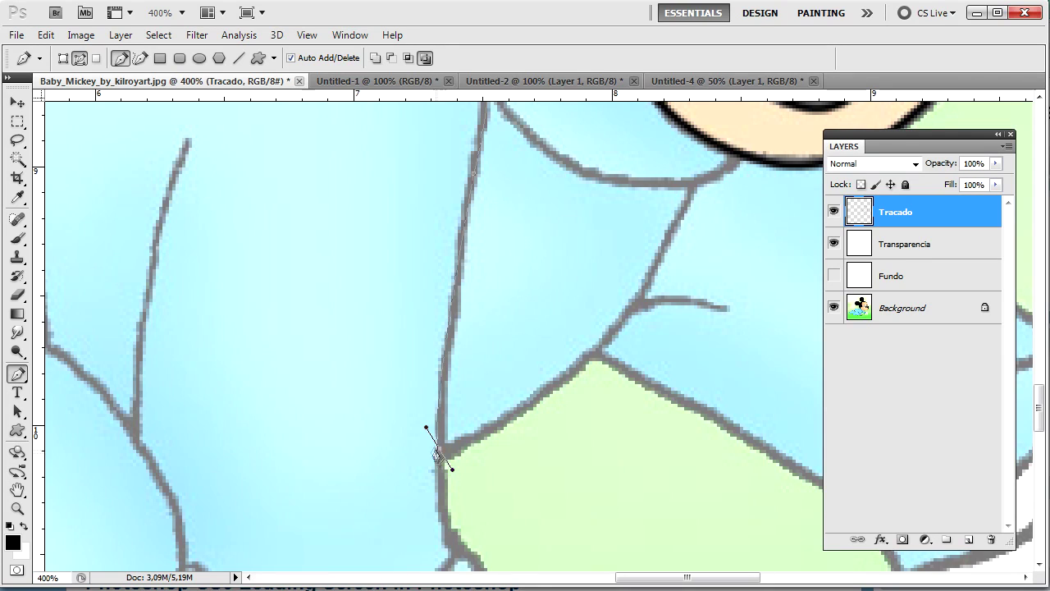
pyautogui.rightClick(437, 408)
pyautogui.click(468, 555)
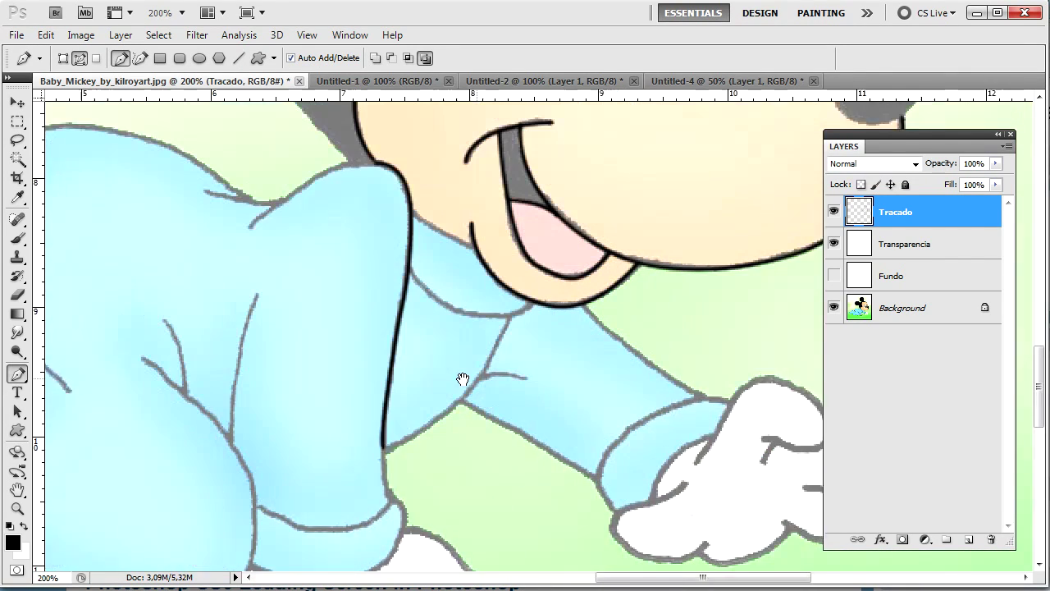
# - Trace the collar's upper edge and its curved lower edge with Pen paths and stroke both with the Brush
pyautogui.moveTo(463, 379); pyautogui.dragTo(388, 392)
pyautogui.rightClick(369, 253)
pyautogui.click(430, 392)
pyautogui.rightClick(409, 302)
pyautogui.click(415, 311)
pyautogui.moveTo(409, 303); pyautogui.dragTo(383, 327)
pyautogui.rightClick(383, 327)
pyautogui.click(429, 472)
pyautogui.press('Return')
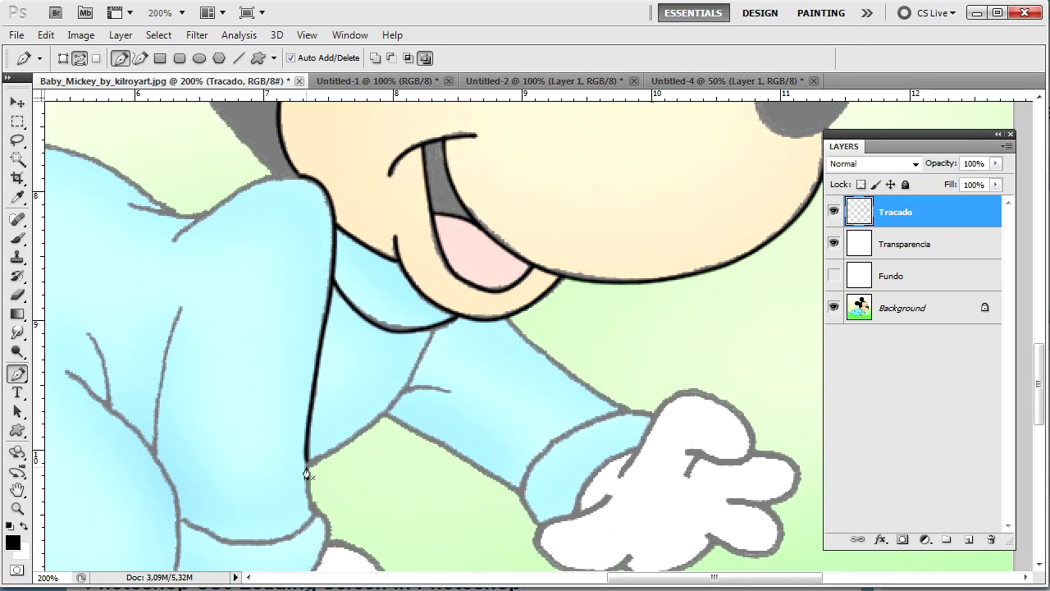
# - Trace the chest line from the collar down to the near sleeve and stroke it with the Brush
pyautogui.rightClick(375, 400)
pyautogui.press('Escape')
pyautogui.rightClick(383, 421)
pyautogui.click(457, 566)
pyautogui.press('Return')
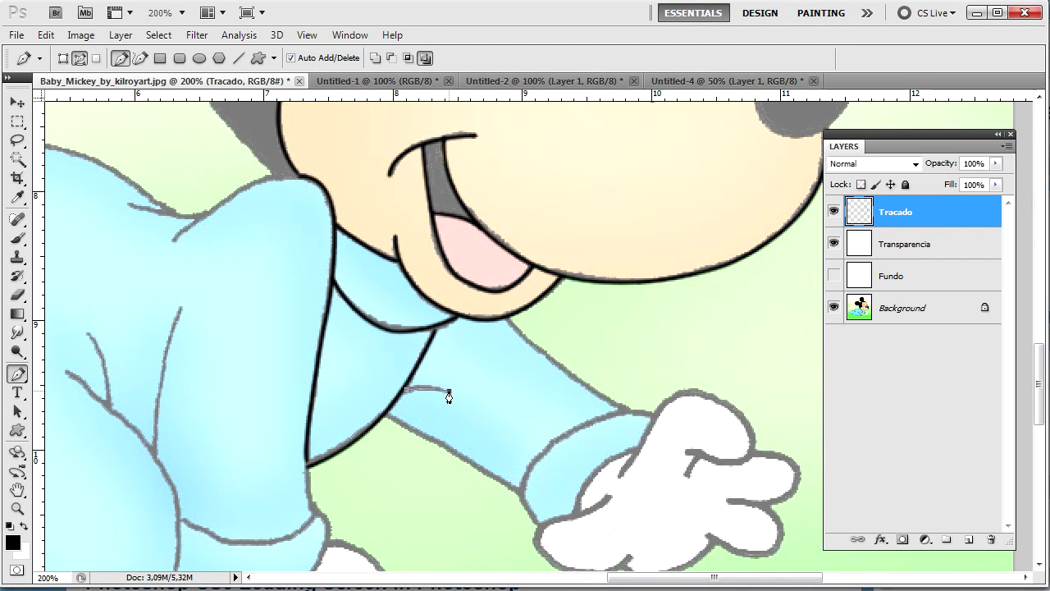
# - Trace the far sleeve's short crease and its lower edge to the cuff, and stroke both with the Brush
pyautogui.rightClick(438, 393)
pyautogui.click(514, 538)
pyautogui.press('Return')
pyautogui.rightClick(468, 461)
pyautogui.click(526, 585)
pyautogui.press('Return')
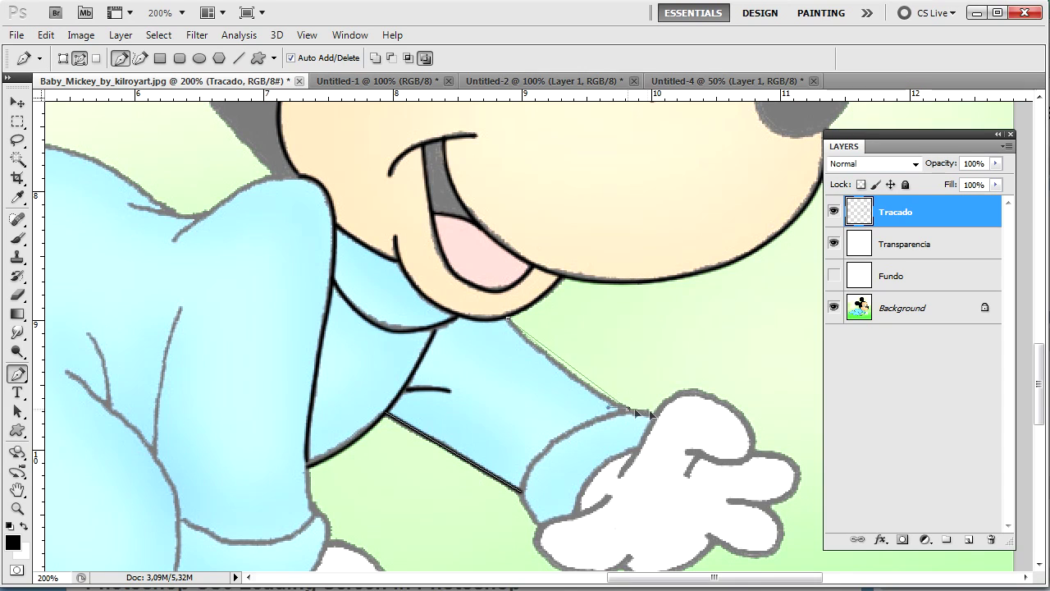
# - Stroke the far sleeve's upper edge with the Brush, and trace and stroke the curved seam where the cuff begins
pyautogui.rightClick(614, 403)
pyautogui.click(664, 539)
pyautogui.press('Return')
pyautogui.moveTo(626, 415)
pyautogui.mouseDown()
pyautogui.moveTo(703, 386)
pyautogui.moveTo(727, 394)
pyautogui.mouseUp()
pyautogui.rightClick(544, 436)
pyautogui.click(604, 548)
pyautogui.press('Return')
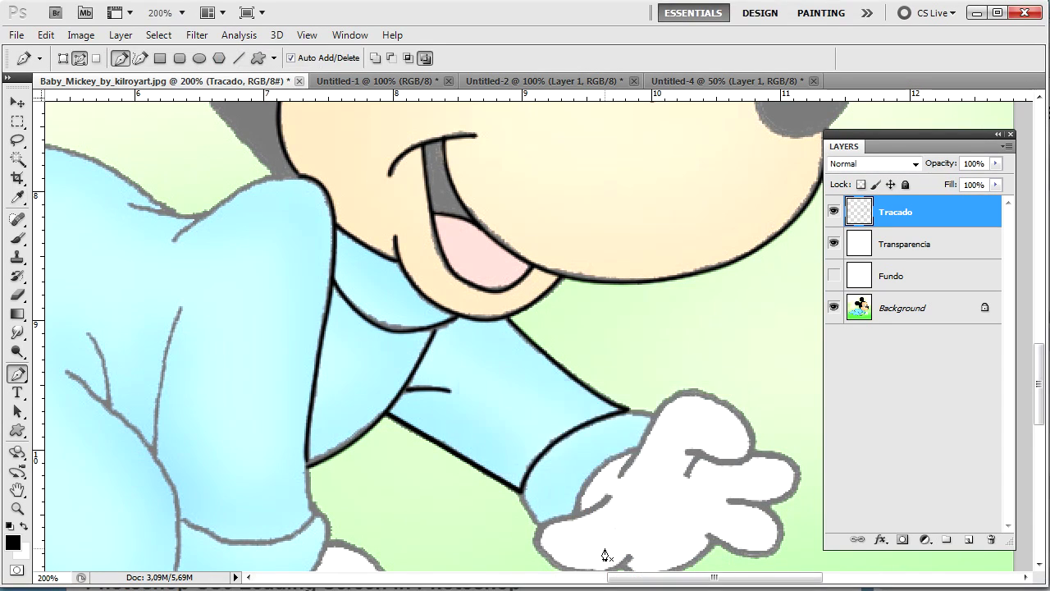
# - Trace the far cuff's short upper edge and the rising side of the glove's first finger, stroking both with the Brush
pyautogui.rightClick(658, 421)
pyautogui.click(681, 556)
pyautogui.press('Return')
pyautogui.moveTo(788, 475); pyautogui.dragTo(803, 489)
pyautogui.rightClick(668, 426)
pyautogui.click(693, 558)
pyautogui.press('Return')
pyautogui.hotkey('ctrl', '+')
pyautogui.moveTo(660, 416); pyautogui.dragTo(430, 272)
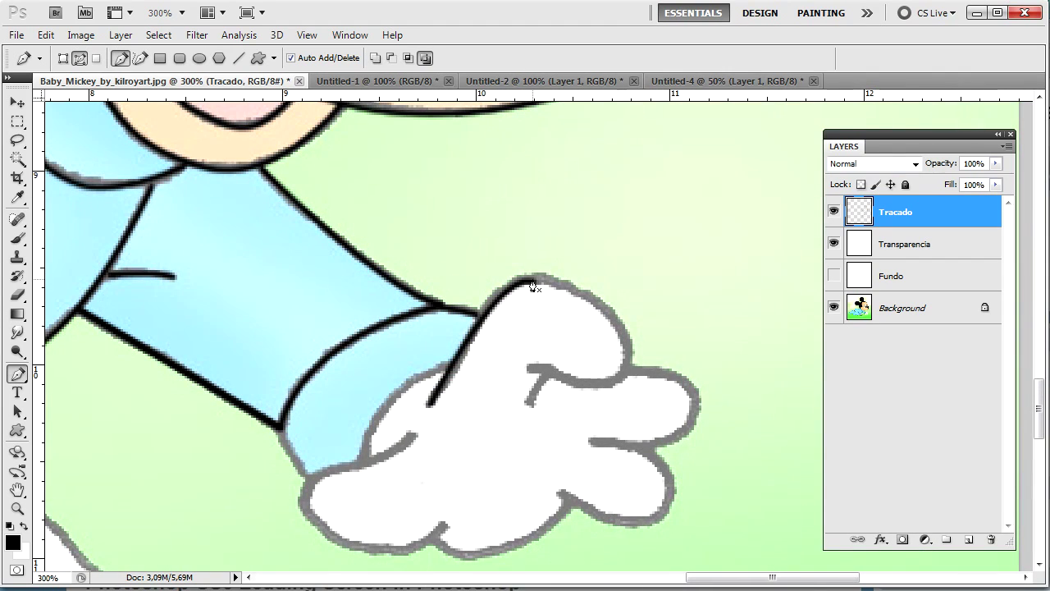
# - Trace the first finger's rounded tip, its lower edge and the short crease beneath it, and stroke each path with the Brush
pyautogui.moveTo(629, 340); pyautogui.dragTo(662, 405)
pyautogui.rightClick(603, 302)
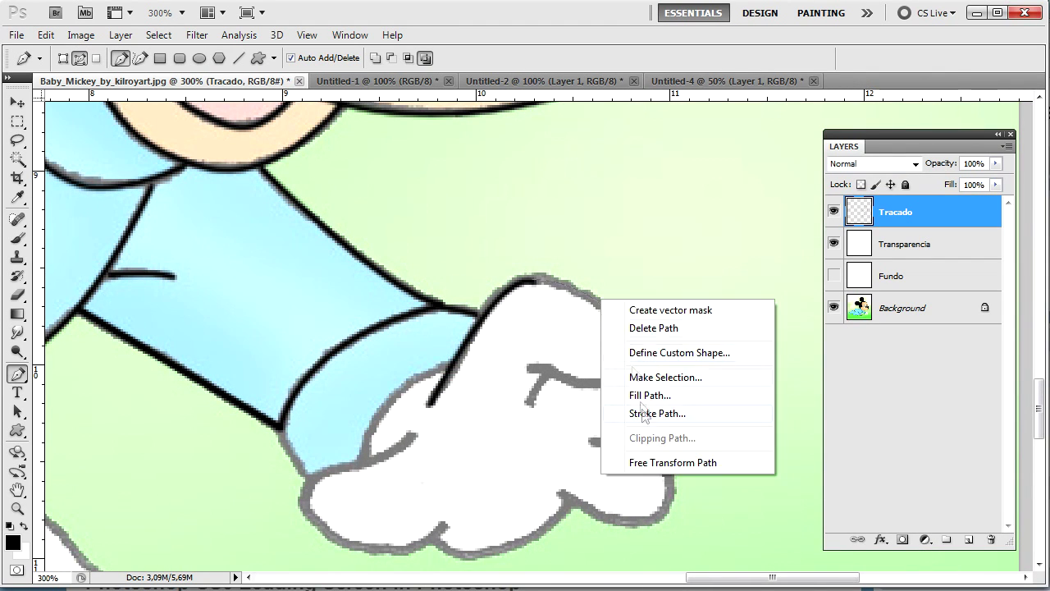
pyautogui.click(644, 419)
pyautogui.press('Return')
pyautogui.moveTo(528, 371)
pyautogui.mouseDown()
pyautogui.moveTo(394, 328)
pyautogui.moveTo(417, 323)
pyautogui.mouseUp()
pyautogui.rightClick(579, 377)
pyautogui.click(636, 522)
pyautogui.press('Return')
pyautogui.rightClick(531, 407)
pyautogui.click(583, 530)
pyautogui.press('Return')
# - Trace the far glove's remaining fingers, lower palm and thumb with curved Pen paths and stroke them with the Brush
pyautogui.moveTo(686, 446); pyautogui.dragTo(672, 464)
pyautogui.keyDown('ctrl'); pyautogui.click(654, 456); pyautogui.keyUp('ctrl')
pyautogui.moveTo(623, 555); pyautogui.dragTo(632, 556)
pyautogui.moveTo(437, 556); pyautogui.dragTo(390, 507)
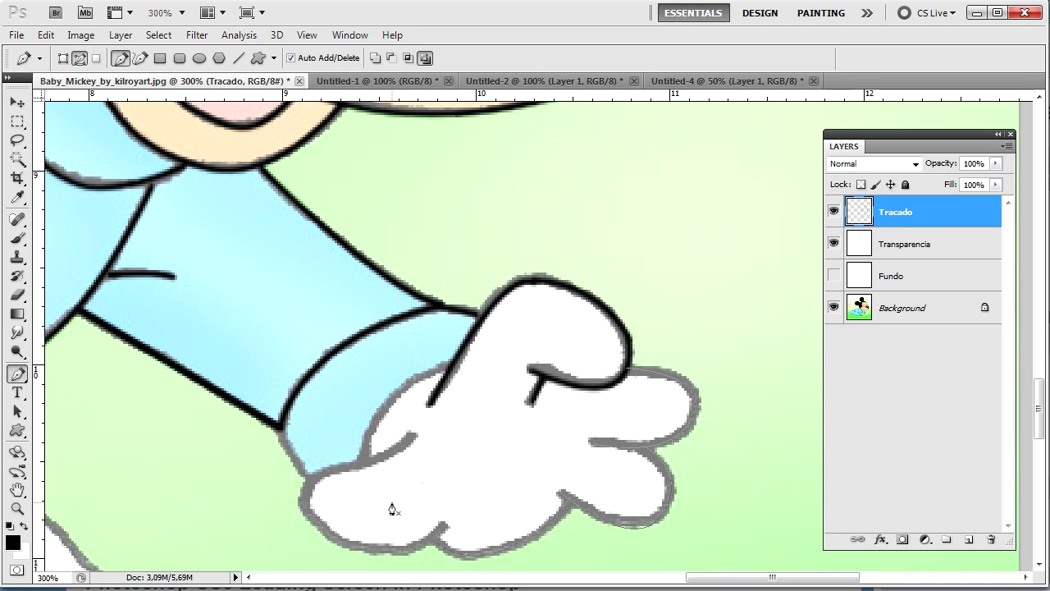
pyautogui.moveTo(437, 549)
pyautogui.mouseDown()
pyautogui.moveTo(430, 534)
pyautogui.moveTo(436, 542)
pyautogui.mouseUp()
pyautogui.moveTo(303, 503); pyautogui.dragTo(226, 420)
pyautogui.moveTo(285, 459); pyautogui.dragTo(341, 498)
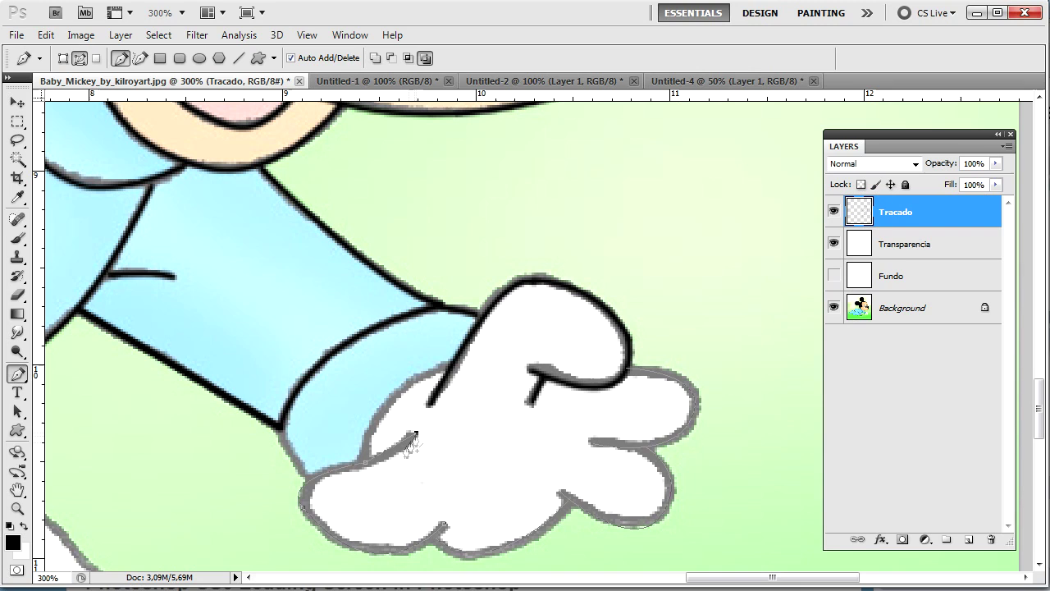
pyautogui.rightClick(394, 459)
pyautogui.click(443, 542)
pyautogui.press('Return')
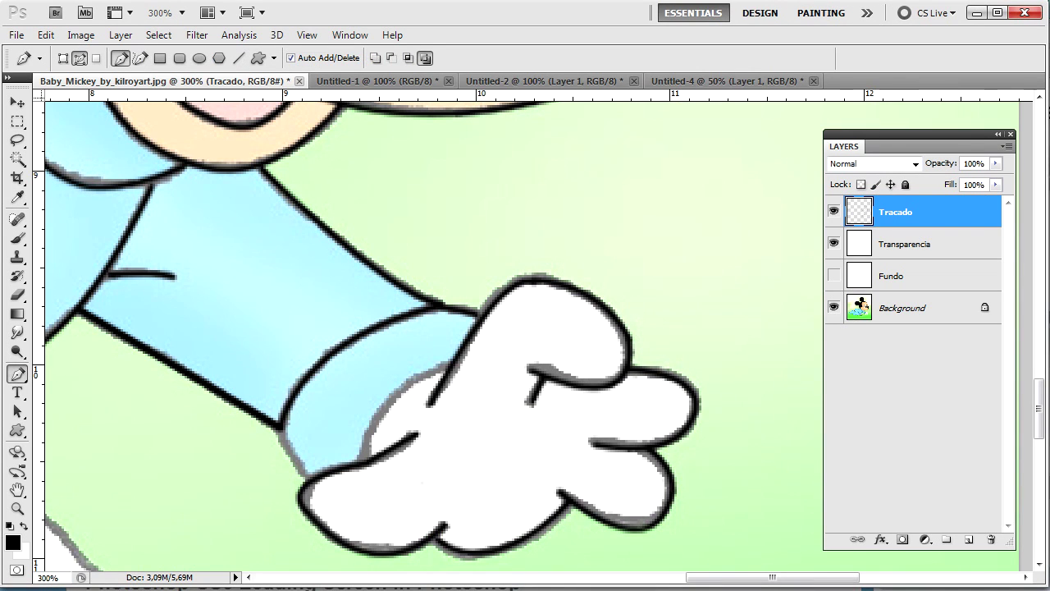
# - Trace and stroke the far glove's wrist edge and the cuff's short lower end, and check the linework against the white Fundo layer
pyautogui.moveTo(451, 366); pyautogui.dragTo(530, 356)
pyautogui.rightClick(399, 386)
pyautogui.click(429, 544)
pyautogui.press('Return')
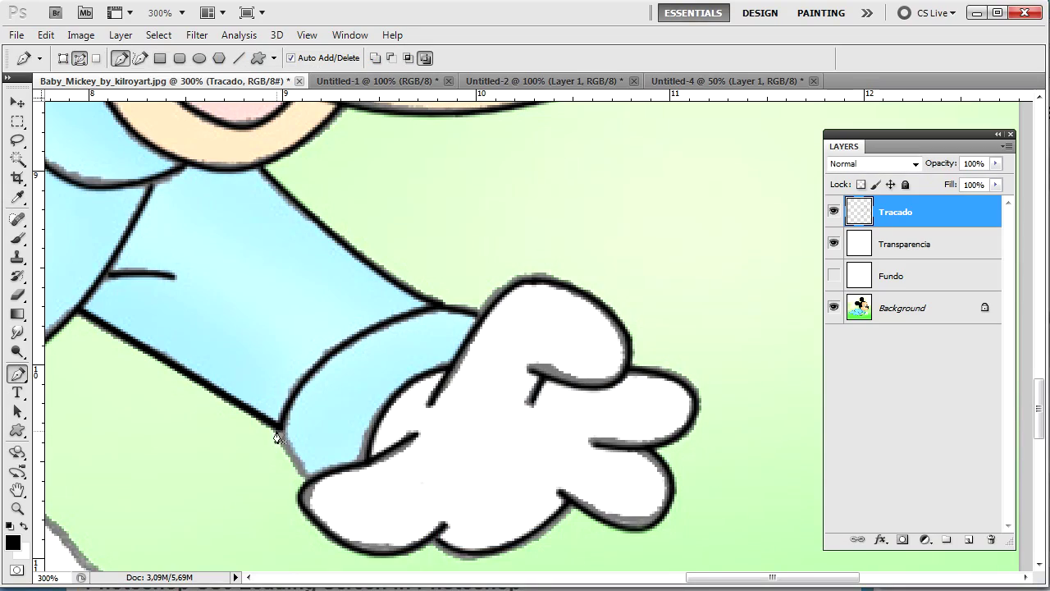
pyautogui.rightClick(294, 464)
pyautogui.click(328, 533)
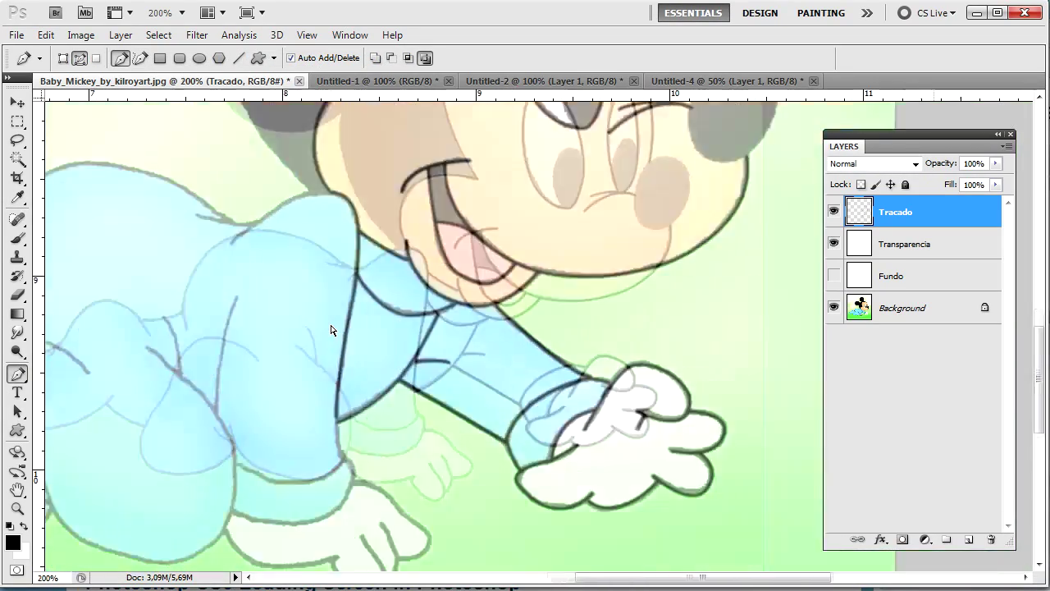
pyautogui.hotkey('ctrl', '0')
pyautogui.click(834, 277)
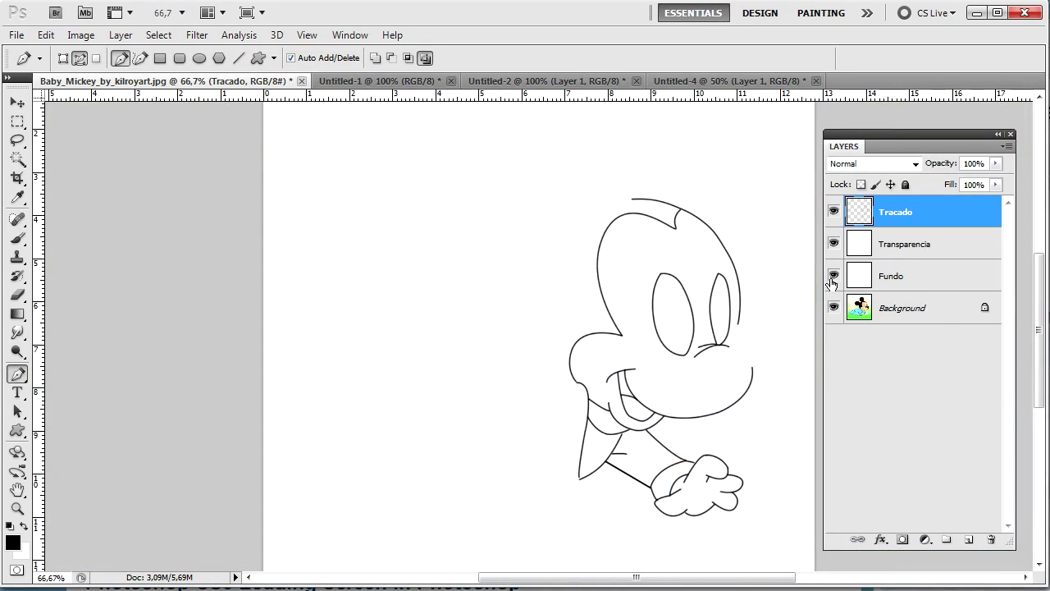
pyautogui.click(833, 279)
# - Trace the larger eye's pupil with a curved Pen path and stroke it with the Brush
pyautogui.hotkey('ctrl', '+')
pyautogui.hotkey('ctrl', '+')
pyautogui.hotkey('ctrl', '+')
pyautogui.hotkey('ctrl', '+')
pyautogui.moveTo(785, 301); pyautogui.dragTo(284, 202)
pyautogui.moveTo(470, 223); pyautogui.dragTo(413, 321)
pyautogui.click(494, 420)
pyautogui.moveTo(492, 351); pyautogui.dragTo(558, 322)
pyautogui.rightClick(453, 298)
pyautogui.click(504, 429)
# - Trace the smaller eye's pupil with the Pen and stroke it with the Brush
pyautogui.moveTo(614, 282); pyautogui.dragTo(300, 343)
pyautogui.moveTo(459, 203); pyautogui.dragTo(514, 209)
pyautogui.rightClick(474, 205)
pyautogui.click(497, 340)
pyautogui.press('Return')
# - Trace the near shoulder's upper edge from the neck down into the back fold and stroke it with the Brush
pyautogui.hotkey('ctrl', '0')
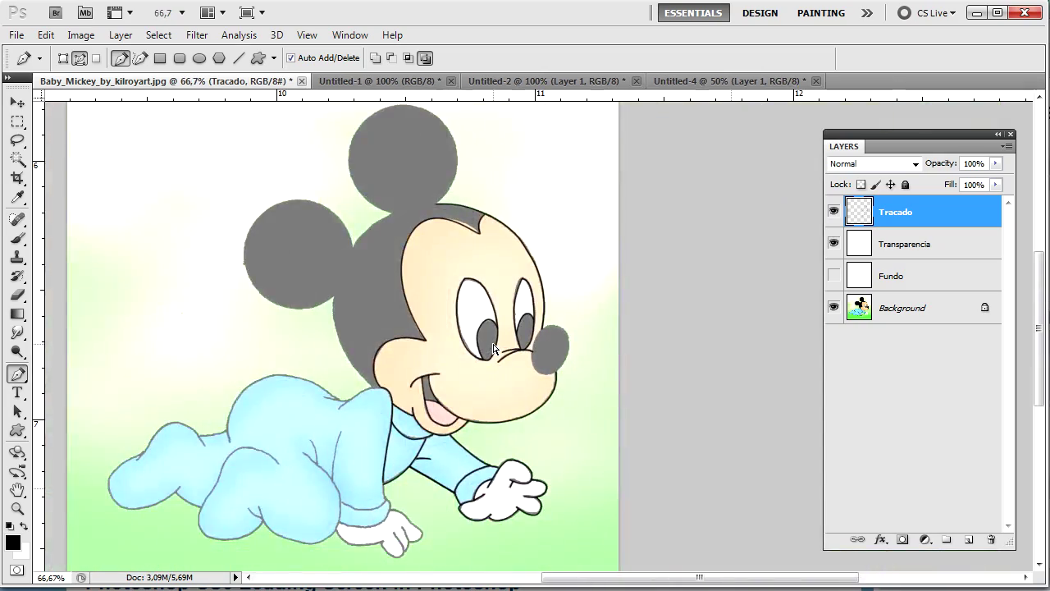
pyautogui.hotkey('ctrl', '+')
pyautogui.moveTo(493, 349); pyautogui.dragTo(634, 385)
pyautogui.hotkey('ctrl', '+')
pyautogui.hotkey('ctrl', '-')
pyautogui.hotkey('ctrl', '-')
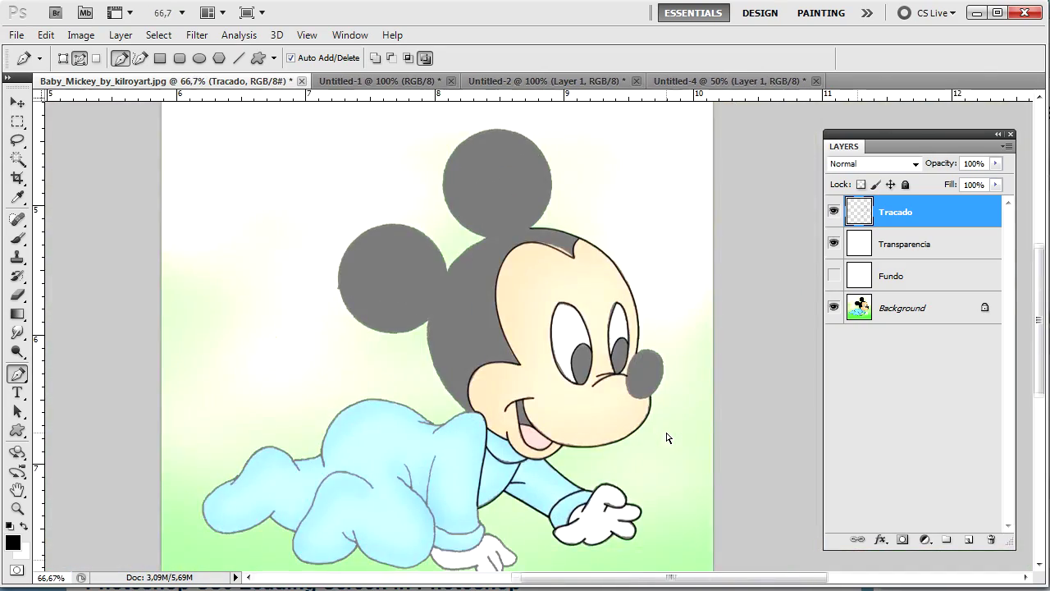
pyautogui.hotkey('ctrl', '+')
pyautogui.hotkey('ctrl', '+')
pyautogui.hotkey('ctrl', '+')
pyautogui.moveTo(324, 407); pyautogui.dragTo(583, 70)
pyautogui.moveTo(317, 425)
pyautogui.mouseDown()
pyautogui.moveTo(277, 504)
pyautogui.moveTo(223, 544)
pyautogui.mouseUp()
pyautogui.rightClick(361, 385)
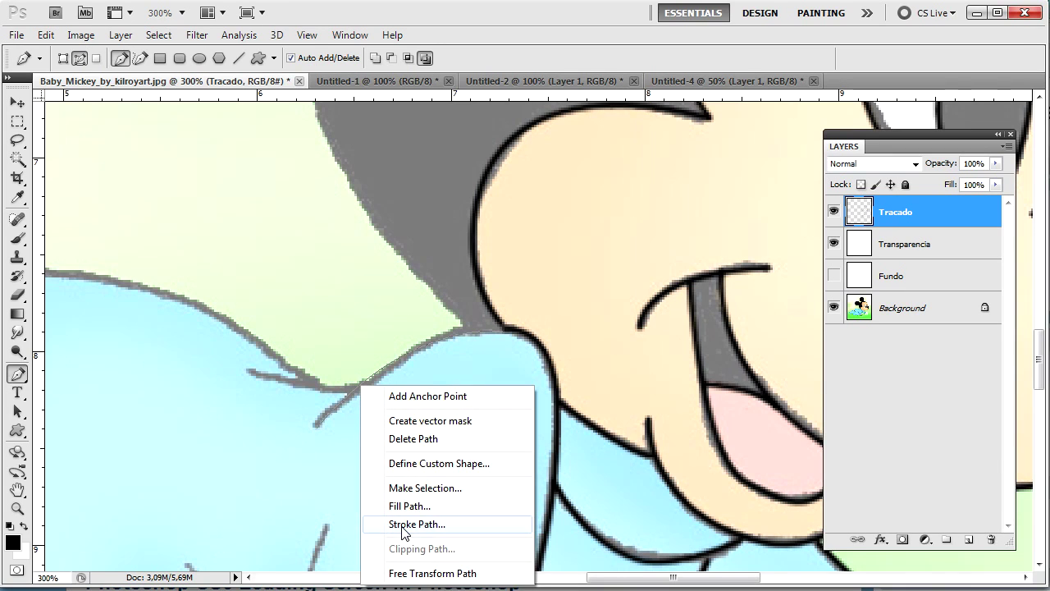
pyautogui.click(402, 525)
pyautogui.press('Return')
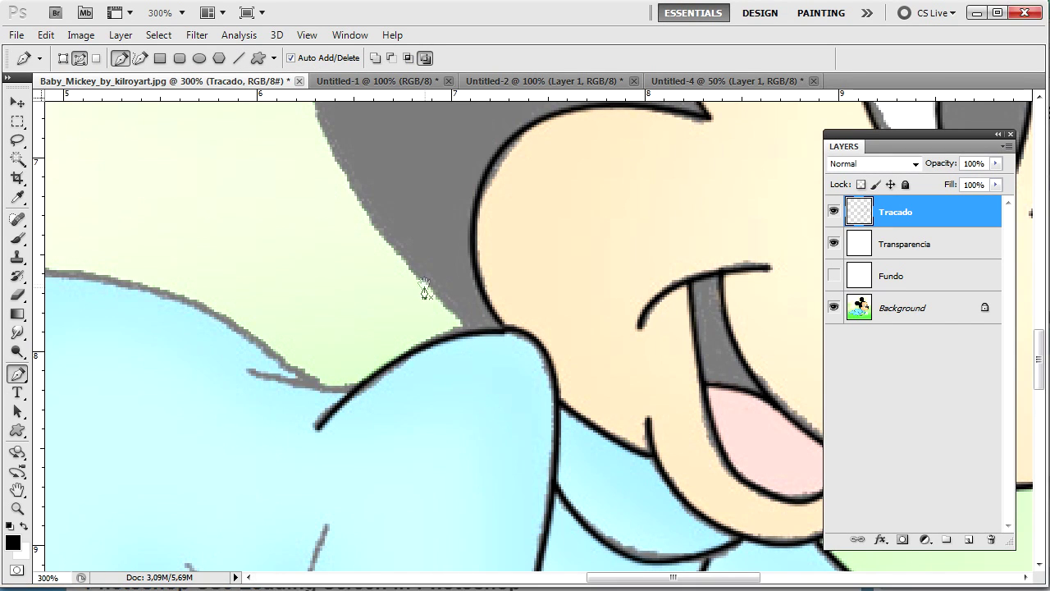
# - Trace the back of the head from the shoulder up to the lower ear and stroke it with the Brush
pyautogui.hotkey('ctrl', '-')
pyautogui.hotkey('ctrl', '-')
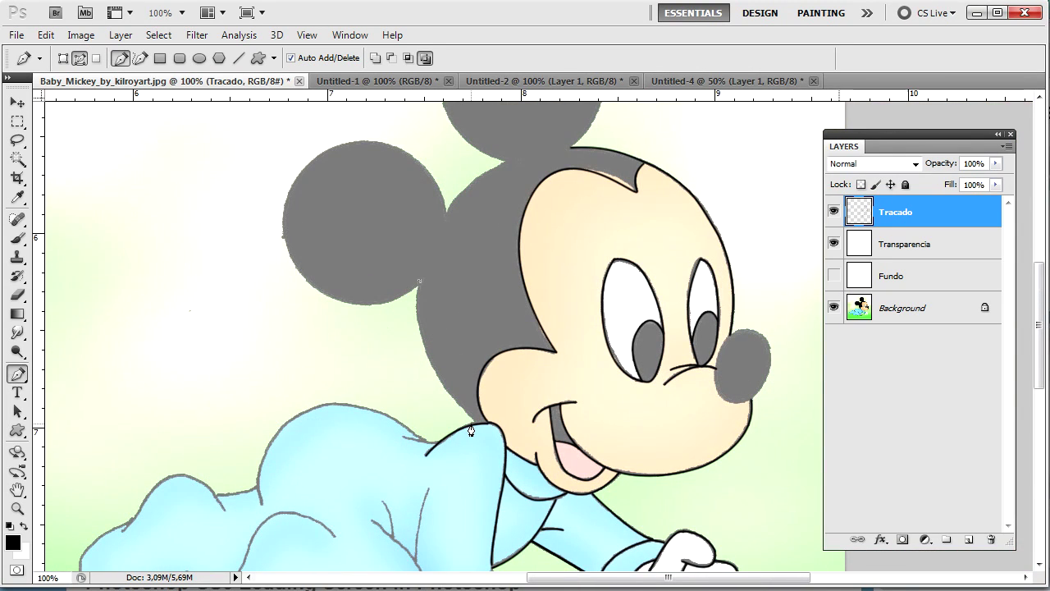
pyautogui.moveTo(541, 468); pyautogui.dragTo(557, 499)
pyautogui.hotkey('ctrl', '-')
pyautogui.hotkey('ctrl', '+')
pyautogui.hotkey('ctrl', '+')
pyautogui.hotkey('ctrl', '+')
pyautogui.rightClick(597, 468)
pyautogui.click(636, 586)
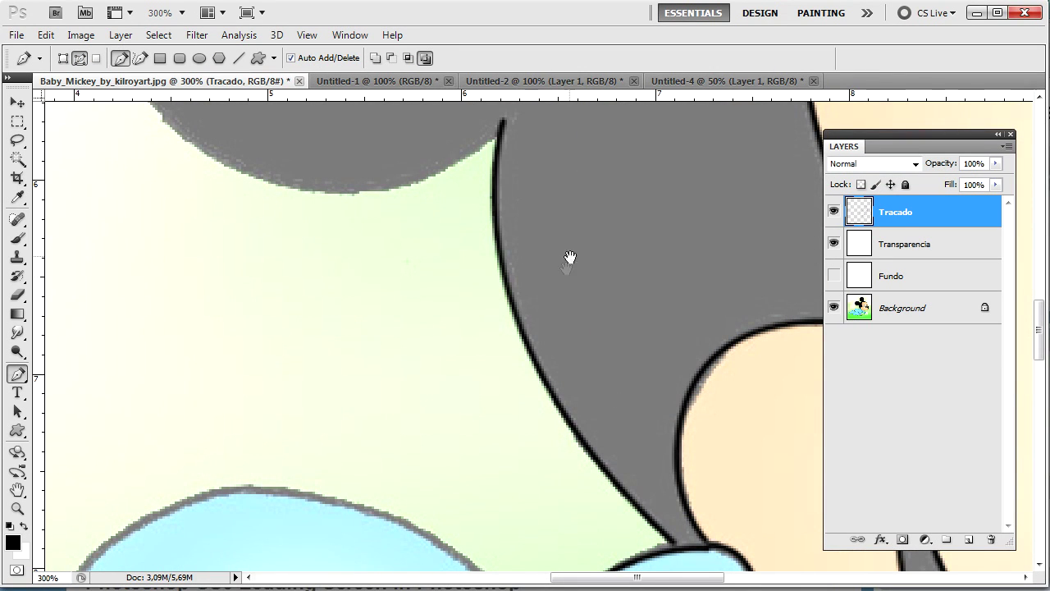
# - Trace the head's short curved edge between the two ears and stroke it with the Brush
pyautogui.moveTo(570, 258); pyautogui.dragTo(509, 534)
pyautogui.hotkey('ctrl', '-')
pyautogui.hotkey('ctrl', '-')
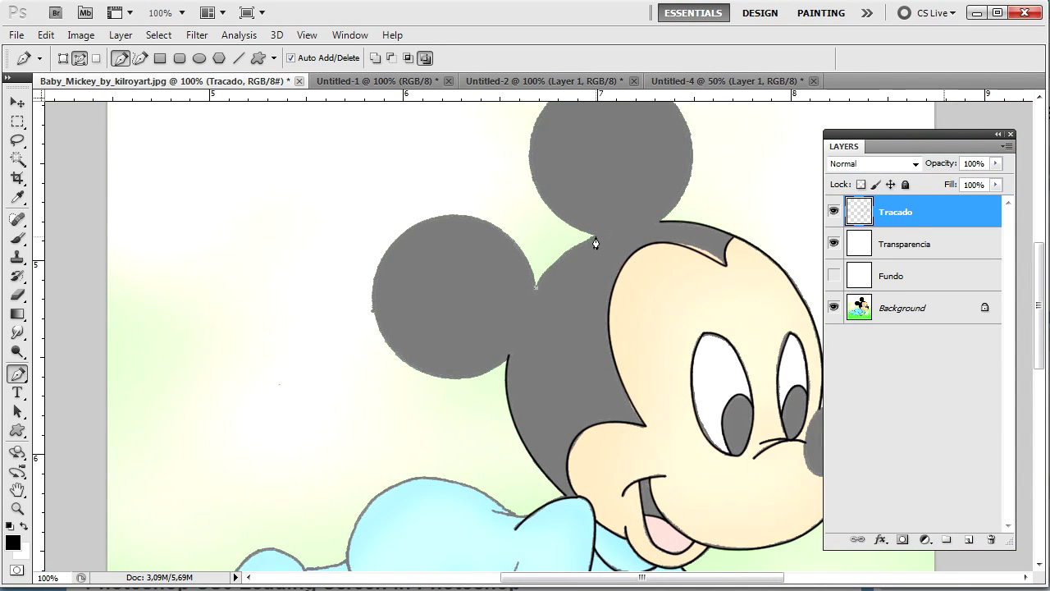
pyautogui.moveTo(596, 237); pyautogui.dragTo(640, 223)
pyautogui.rightClick(566, 246)
pyautogui.click(602, 392)
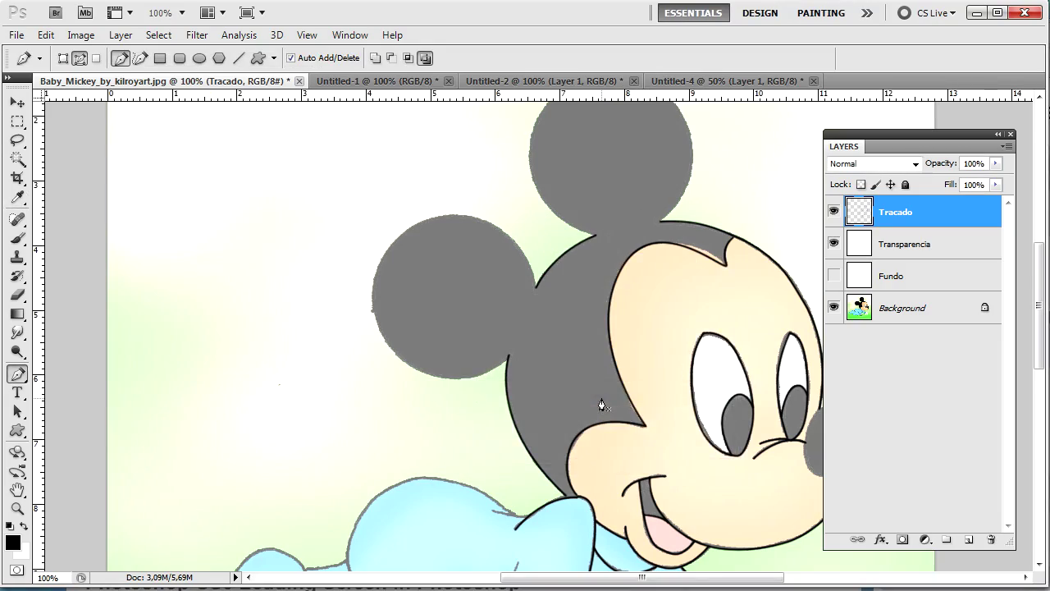
# - Draw Pen paths along the near sleeve's lower front edge and around the cuff's outer and bottom edges
pyautogui.moveTo(525, 550); pyautogui.dragTo(558, 288)
pyautogui.hotkey('ctrl', '+')
pyautogui.hotkey('ctrl', '+')
pyautogui.moveTo(545, 328); pyautogui.dragTo(238, 147)
pyautogui.moveTo(375, 229); pyautogui.dragTo(387, 183)
pyautogui.hotkey('ctrl', '+')
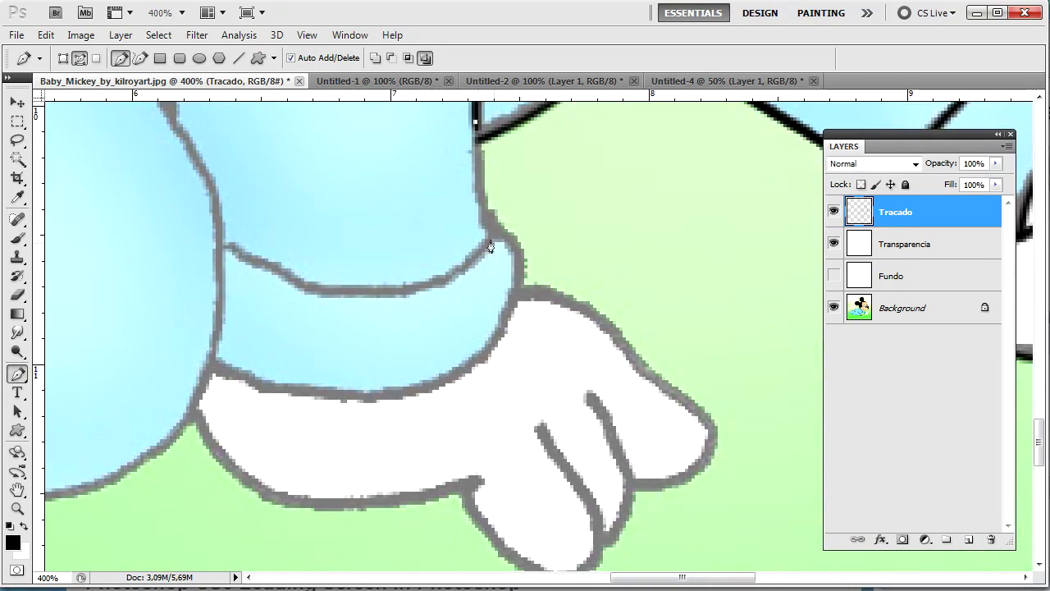
pyautogui.moveTo(516, 295); pyautogui.dragTo(500, 370)
pyautogui.moveTo(210, 367); pyautogui.dragTo(326, 293)
pyautogui.moveTo(419, 357); pyautogui.dragTo(152, 300)
pyautogui.press('Escape')
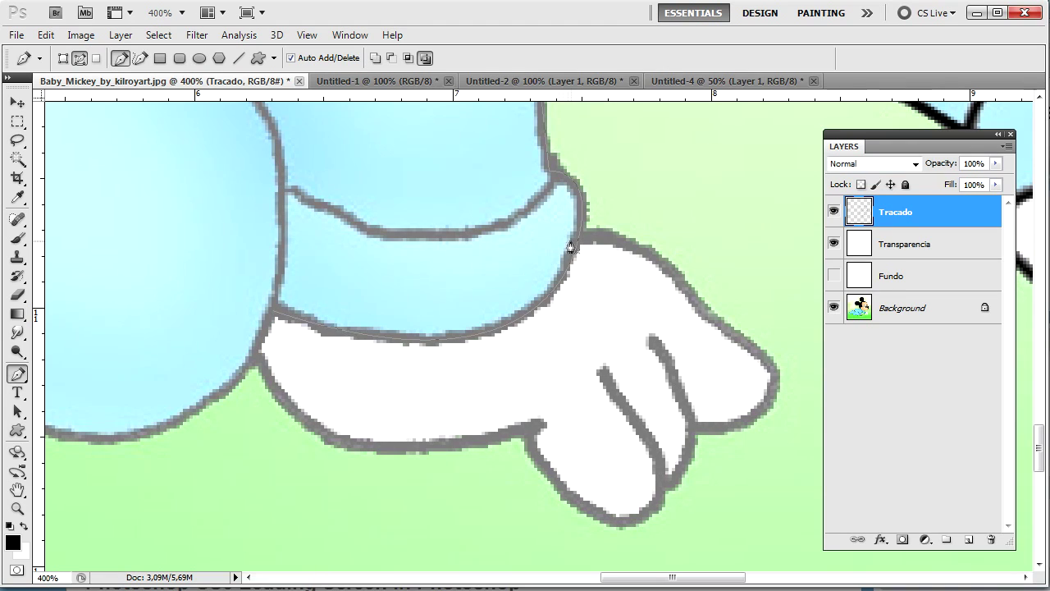
# - Draw Pen paths around the near glove's fingers, finger creases and lower palm back to the cuff
pyautogui.moveTo(637, 237); pyautogui.dragTo(684, 293)
pyautogui.moveTo(739, 426); pyautogui.dragTo(676, 457)
pyautogui.moveTo(691, 451); pyautogui.dragTo(678, 488)
pyautogui.moveTo(654, 509); pyautogui.dragTo(616, 555)
pyautogui.moveTo(305, 417); pyautogui.dragTo(229, 357)
pyautogui.moveTo(302, 416); pyautogui.dragTo(247, 362)
pyautogui.click(256, 356)
# - Trace the cuff's back edge up along the near leg and stroke all the sleeve and glove paths with the Brush
pyautogui.moveTo(284, 301); pyautogui.dragTo(282, 199)
pyautogui.moveTo(324, 300); pyautogui.dragTo(397, 350)
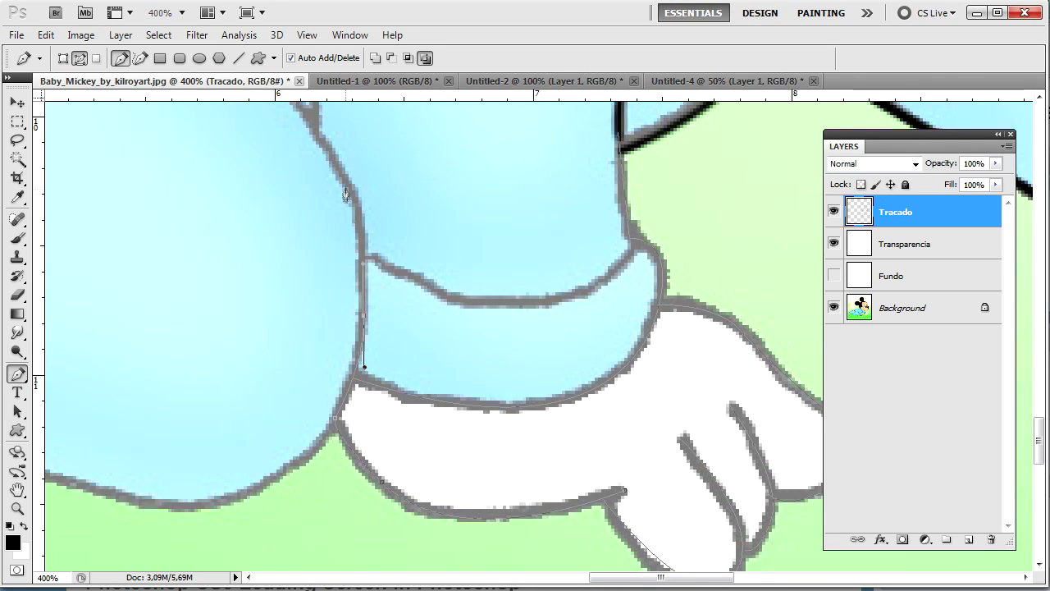
pyautogui.moveTo(302, 202)
pyautogui.mouseDown()
pyautogui.moveTo(369, 344)
pyautogui.moveTo(253, 216)
pyautogui.mouseUp()
pyautogui.rightClick(350, 444)
pyautogui.click(386, 530)
pyautogui.press('Return')
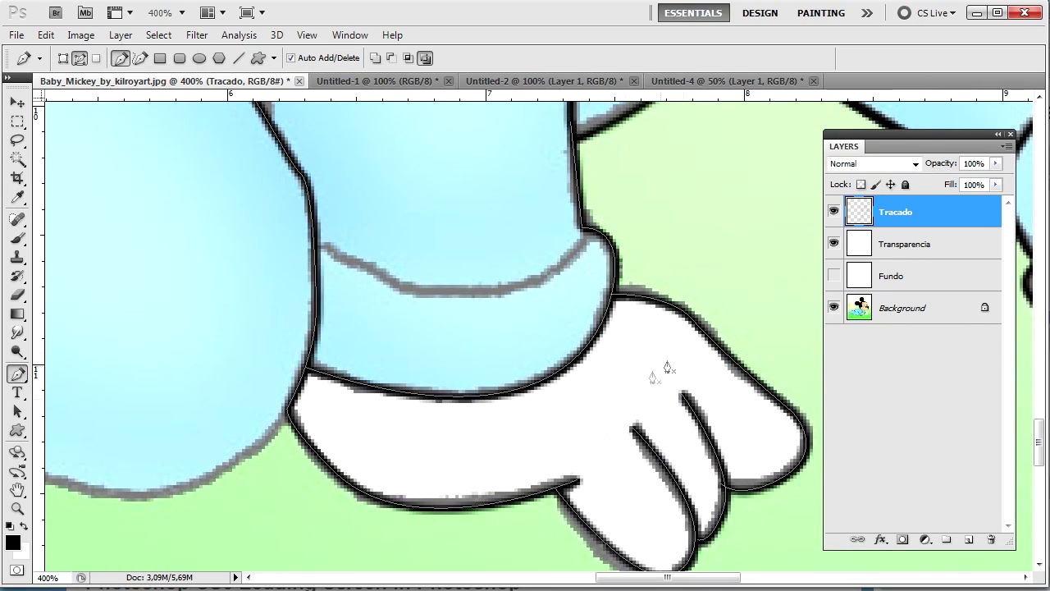
# - Show the white Fundo layer, examine the traced arms and gloves on it, and hide the layer again
pyautogui.hotkey('ctrl', '-')
pyautogui.hotkey('ctrl', '-')
pyautogui.click(833, 276)
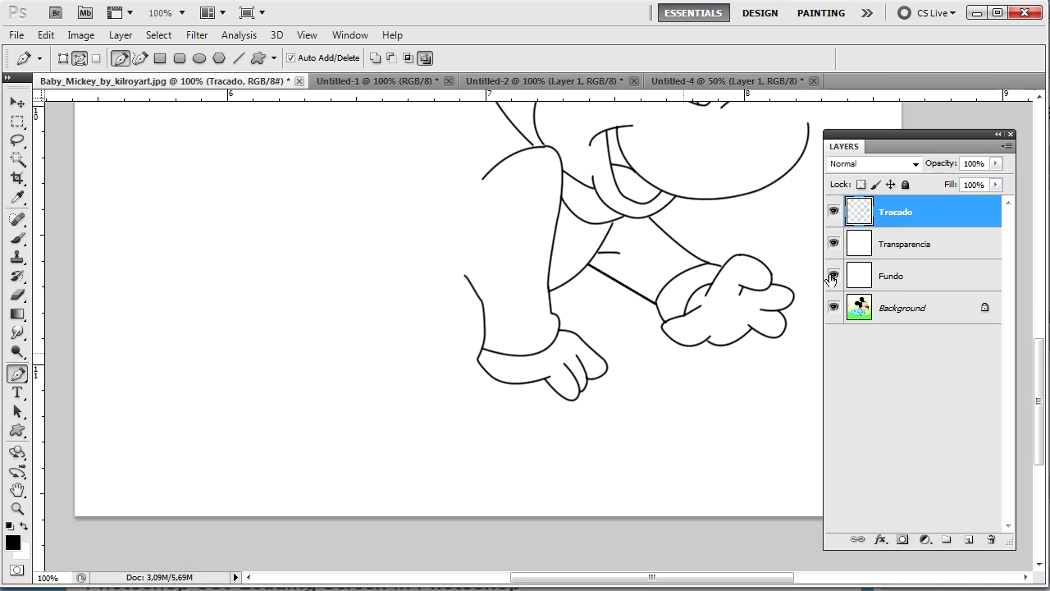
pyautogui.moveTo(678, 253); pyautogui.dragTo(556, 347)
pyautogui.hotkey('ctrl', '+')
pyautogui.hotkey('ctrl', '+')
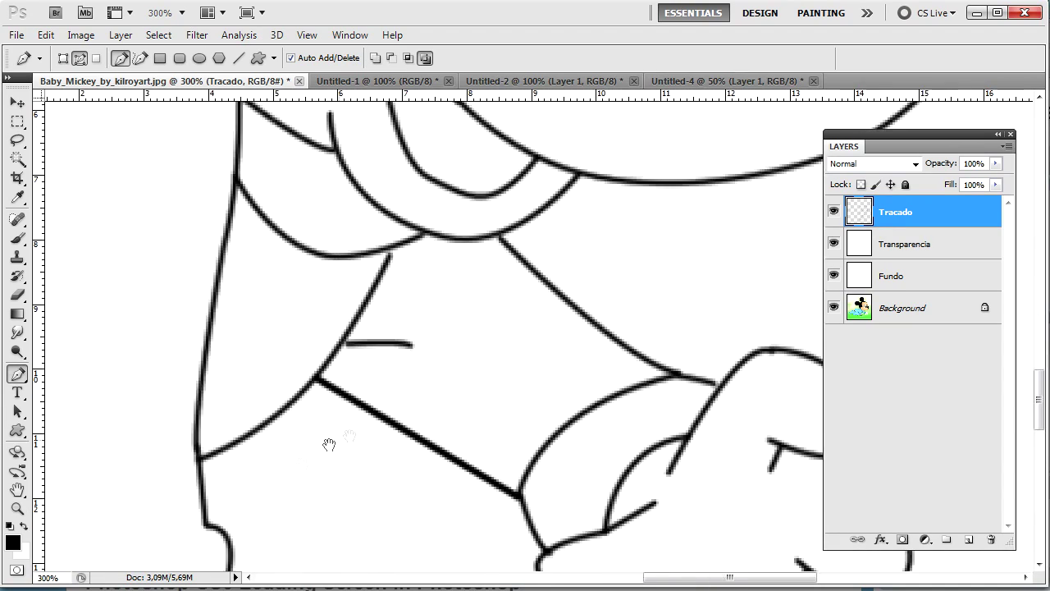
pyautogui.moveTo(389, 419); pyautogui.dragTo(595, 280)
pyautogui.hotkey('ctrl', '+')
pyautogui.click(833, 276)
pyautogui.moveTo(323, 408); pyautogui.dragTo(503, 328)
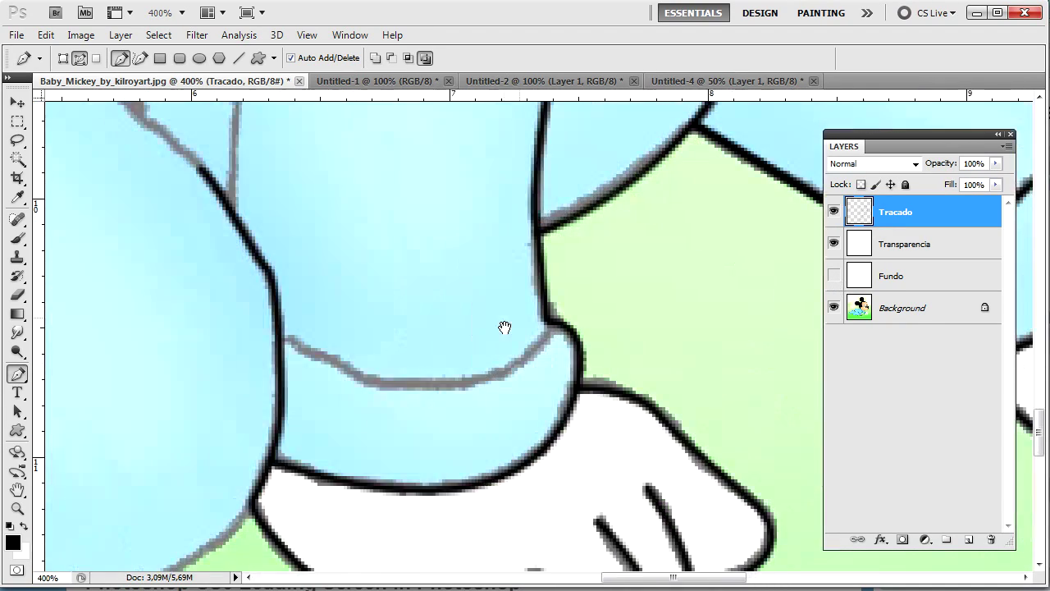
# - Trace the curved seam across the top of the near cuff and stroke it with the Brush
pyautogui.click(278, 334)
pyautogui.moveTo(443, 388); pyautogui.dragTo(542, 386)
pyautogui.click(552, 325)
pyautogui.rightClick(539, 353)
pyautogui.click(582, 476)
pyautogui.press('Return')
# - Trace the near sleeve's long back line down to the leg outline and stroke it with the Brush
pyautogui.hotkey('ctrl', '-')
pyautogui.moveTo(357, 356); pyautogui.dragTo(429, 439)
pyautogui.moveTo(420, 374)
pyautogui.mouseDown()
pyautogui.moveTo(433, 452)
pyautogui.moveTo(438, 369)
pyautogui.mouseUp()
pyautogui.rightClick(415, 322)
pyautogui.click(457, 444)
pyautogui.press('Return')
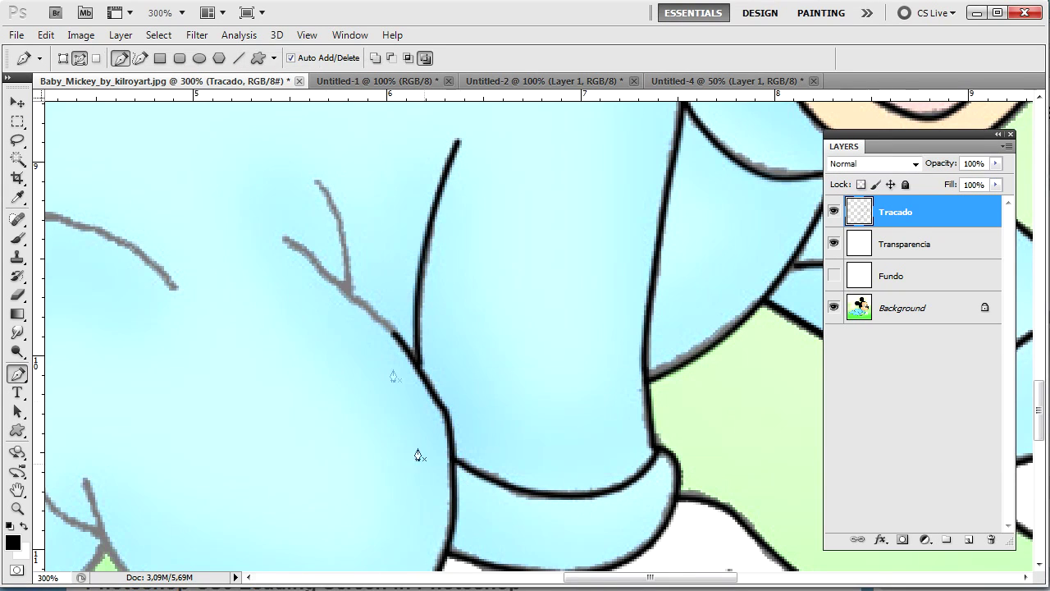
# - Trace the two branching body creases beside the near sleeve and stroke both with the Brush
pyautogui.moveTo(346, 290); pyautogui.dragTo(341, 353)
pyautogui.rightClick(351, 268)
pyautogui.click(404, 413)
pyautogui.press('Return')
pyautogui.press('Return')
pyautogui.click(285, 239)
pyautogui.moveTo(397, 335)
pyautogui.mouseDown()
pyautogui.moveTo(422, 382)
pyautogui.moveTo(454, 389)
pyautogui.mouseUp()
pyautogui.rightClick(377, 316)
pyautogui.click(449, 458)
pyautogui.press('Return')
pyautogui.hotkey('ctrl', '-')
pyautogui.hotkey('ctrl', '-')
pyautogui.hotkey('ctrl', '-')
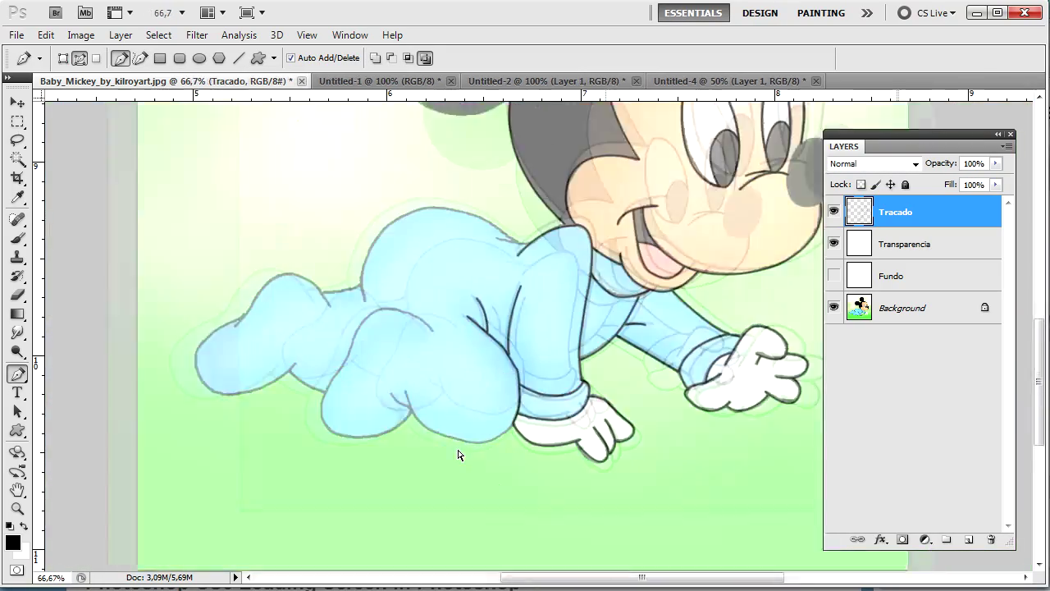
pyautogui.hotkey('ctrl', '+')
pyautogui.moveTo(462, 447); pyautogui.dragTo(332, 496)
pyautogui.hotkey('ctrl', '+')
pyautogui.hotkey('ctrl', '+')
pyautogui.hotkey('ctrl', '+')
pyautogui.hotkey('ctrl', '+')
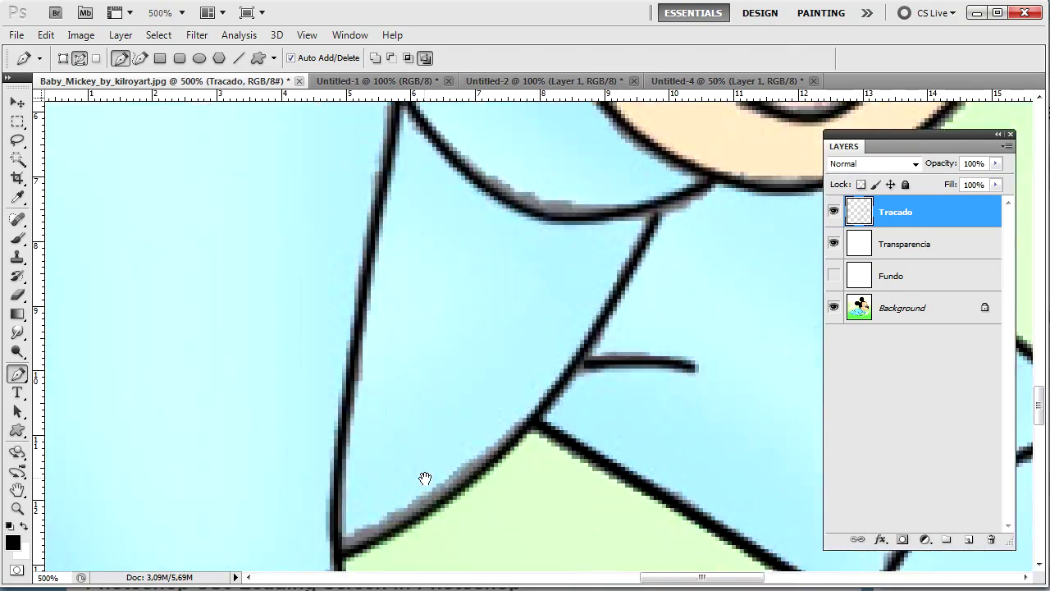
# - Trace the near leg's lower outline, its two small creases and the start of its rising back edge with curved paths
pyautogui.moveTo(241, 354); pyautogui.dragTo(363, 253)
pyautogui.moveTo(425, 396); pyautogui.dragTo(290, 452)
pyautogui.click(243, 175)
pyautogui.click(167, 189)
pyautogui.click(274, 278)
pyautogui.moveTo(269, 269); pyautogui.dragTo(626, 330)
pyautogui.moveTo(322, 468); pyautogui.dragTo(108, 450)
pyautogui.click(149, 279)
pyautogui.moveTo(213, 236); pyautogui.dragTo(212, 432)
pyautogui.moveTo(287, 238); pyautogui.dragTo(316, 246)
pyautogui.moveTo(334, 253); pyautogui.dragTo(331, 446)
pyautogui.click(402, 209)
pyautogui.rightClick(285, 431)
pyautogui.click(299, 440)
pyautogui.moveTo(246, 532); pyautogui.dragTo(356, 409)
pyautogui.rightClick(313, 440)
pyautogui.click(321, 444)
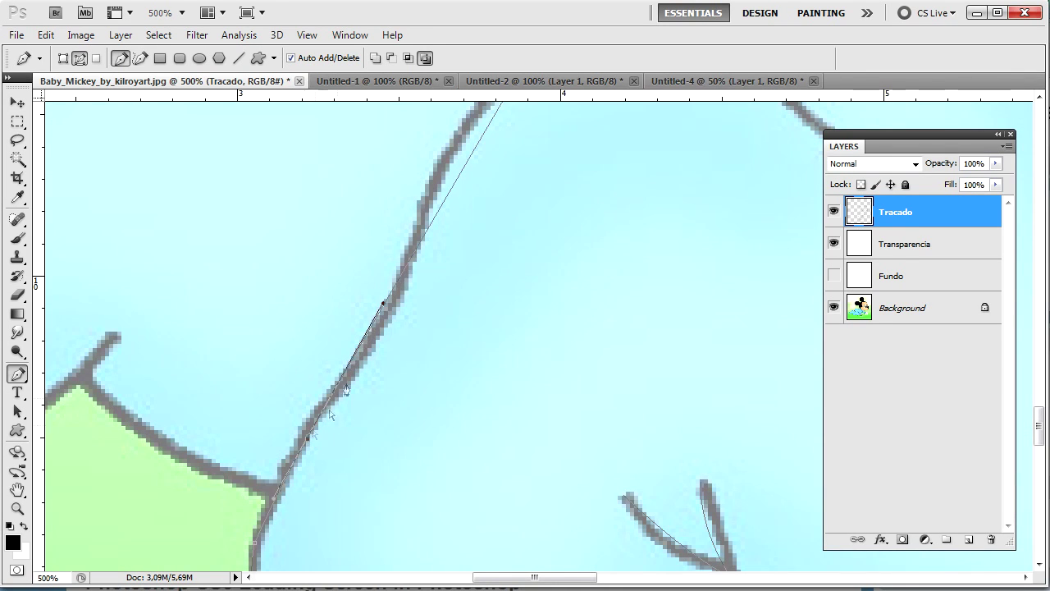
# - Trace the rest of the near leg's edge up and over the knee and stroke the leg paths with the Brush
pyautogui.click(387, 328)
pyautogui.moveTo(442, 233); pyautogui.dragTo(390, 366)
pyautogui.rightClick(430, 349)
pyautogui.click(436, 354)
pyautogui.moveTo(466, 312); pyautogui.dragTo(353, 488)
pyautogui.moveTo(586, 387); pyautogui.dragTo(750, 462)
pyautogui.click(717, 486)
pyautogui.rightClick(718, 489)
pyautogui.press('Escape')
pyautogui.press('Escape')
pyautogui.rightClick(717, 470)
pyautogui.click(768, 589)
pyautogui.press('Return')
# - Trace the rounded back outline from the near shoulder down to the short crease above the far leg
pyautogui.hotkey('ctrl', '-')
pyautogui.hotkey('ctrl', '-')
pyautogui.hotkey('ctrl', '-')
pyautogui.moveTo(621, 556); pyautogui.dragTo(608, 525)
pyautogui.moveTo(126, 202); pyautogui.dragTo(324, 349)
pyautogui.moveTo(804, 509); pyautogui.dragTo(370, 440)
pyautogui.hotkey('ctrl', '+')
pyautogui.click(645, 253)
pyautogui.moveTo(496, 230); pyautogui.dragTo(487, 216)
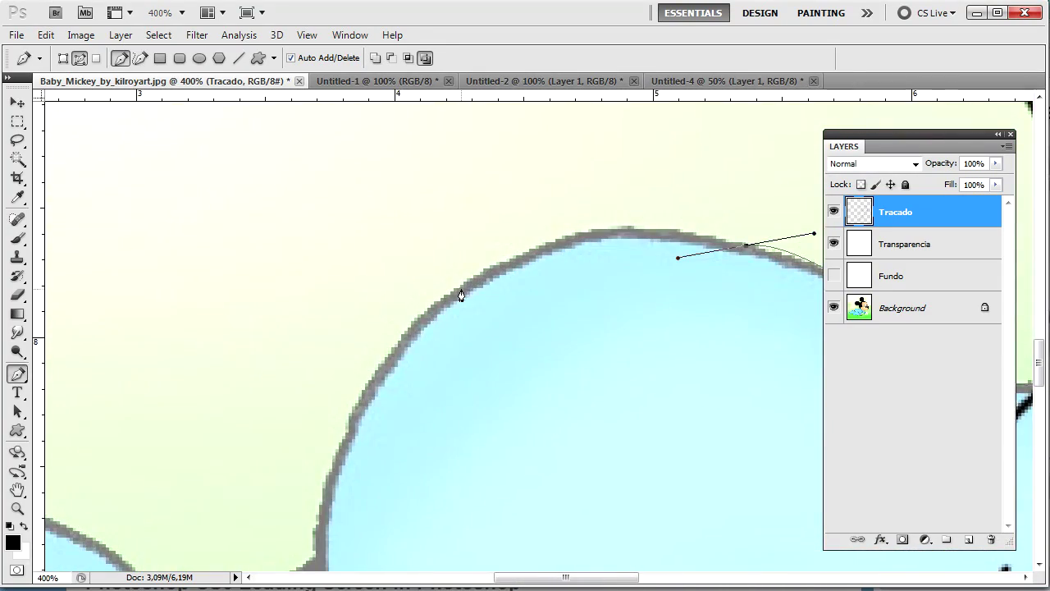
pyautogui.rightClick(614, 272)
pyautogui.click(647, 281)
pyautogui.moveTo(612, 269); pyautogui.dragTo(601, 236)
pyautogui.moveTo(423, 441); pyautogui.dragTo(509, 279)
pyautogui.click(426, 474)
pyautogui.moveTo(437, 490); pyautogui.dragTo(489, 485)
pyautogui.moveTo(533, 256); pyautogui.dragTo(497, 485)
pyautogui.press('Escape')
# - Trace the line joining the rump to the far leg and the far leg's upper curve down to its foot crease
pyautogui.moveTo(198, 470); pyautogui.dragTo(176, 459)
pyautogui.moveTo(242, 545); pyautogui.dragTo(614, 439)
pyautogui.moveTo(437, 276); pyautogui.dragTo(320, 272)
pyautogui.click(201, 495)
pyautogui.click(248, 420)
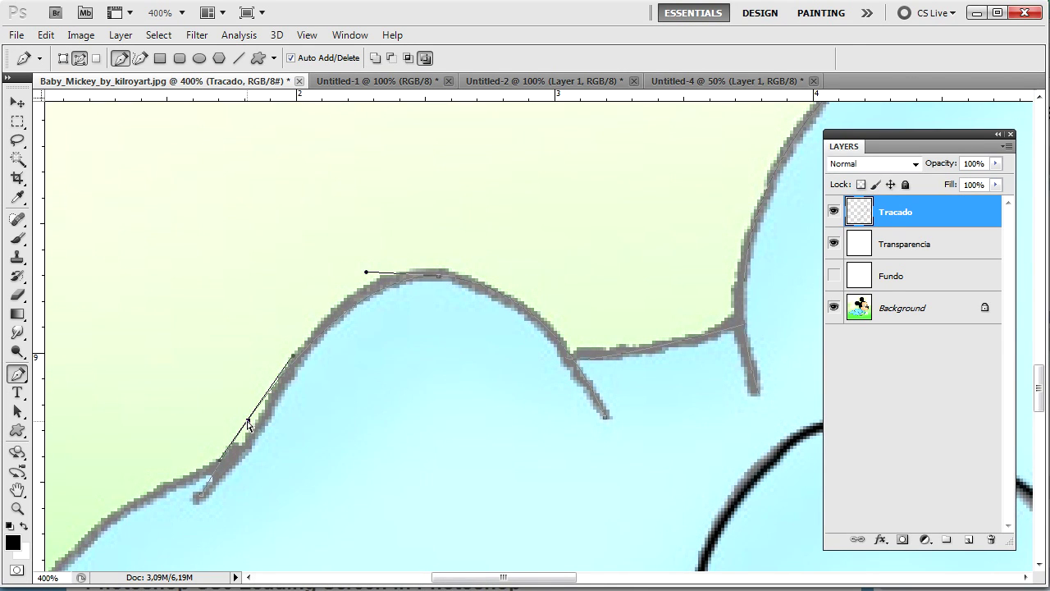
pyautogui.keyDown('ctrl'); pyautogui.moveTo(247, 420); pyautogui.dragTo(260, 429); pyautogui.keyUp('ctrl')
pyautogui.click(320, 347)
pyautogui.moveTo(305, 469); pyautogui.dragTo(431, 548)
# - Trace the far foot's rounded outline with curved path segments
pyautogui.moveTo(516, 495); pyautogui.dragTo(484, 270)
pyautogui.moveTo(556, 434); pyautogui.dragTo(624, 440)
pyautogui.moveTo(569, 385); pyautogui.dragTo(349, 352)
pyautogui.click(640, 268)
pyautogui.click(493, 347)
pyautogui.moveTo(494, 347); pyautogui.dragTo(501, 366)
pyautogui.moveTo(621, 340); pyautogui.dragTo(451, 353)
pyautogui.press('Escape')
# - Trace the far leg's underside up to the near leg and stroke the back and far-leg paths with the Brush
pyautogui.click(443, 309)
pyautogui.moveTo(599, 413); pyautogui.dragTo(672, 415)
pyautogui.rightClick(615, 401)
pyautogui.click(627, 555)
pyautogui.hotkey('ctrl', '-')
pyautogui.hotkey('ctrl', '-')
pyautogui.hotkey('ctrl', '-')
pyautogui.hotkey('ctrl', '-')
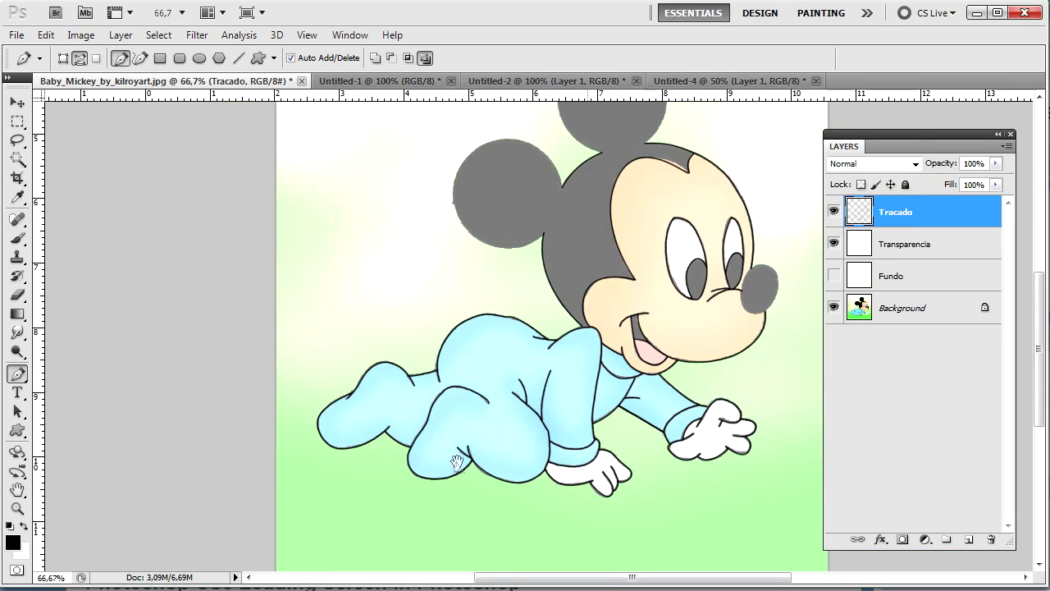
pyautogui.moveTo(457, 462); pyautogui.dragTo(387, 461)
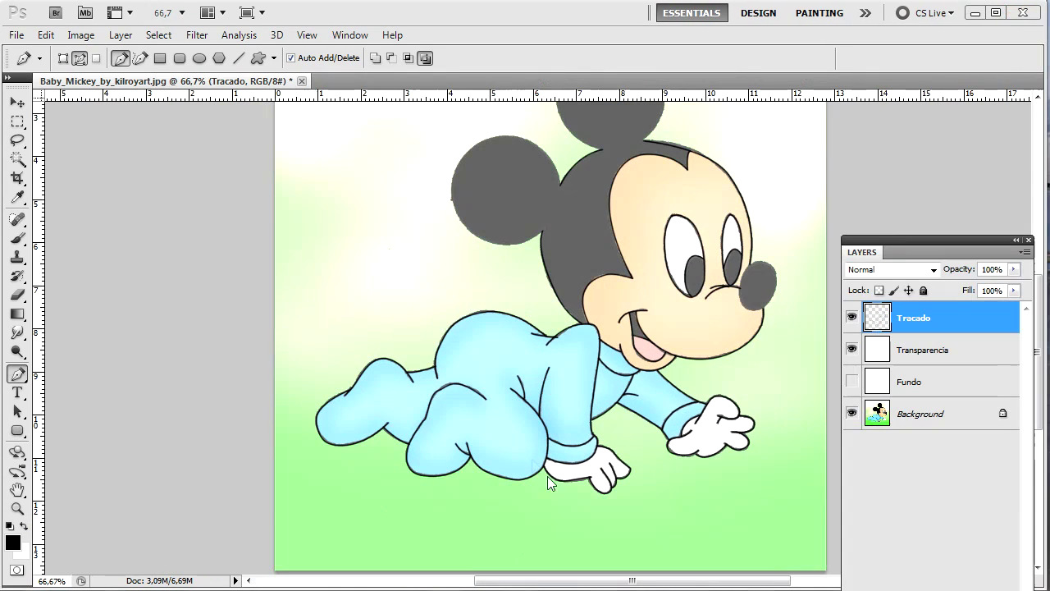
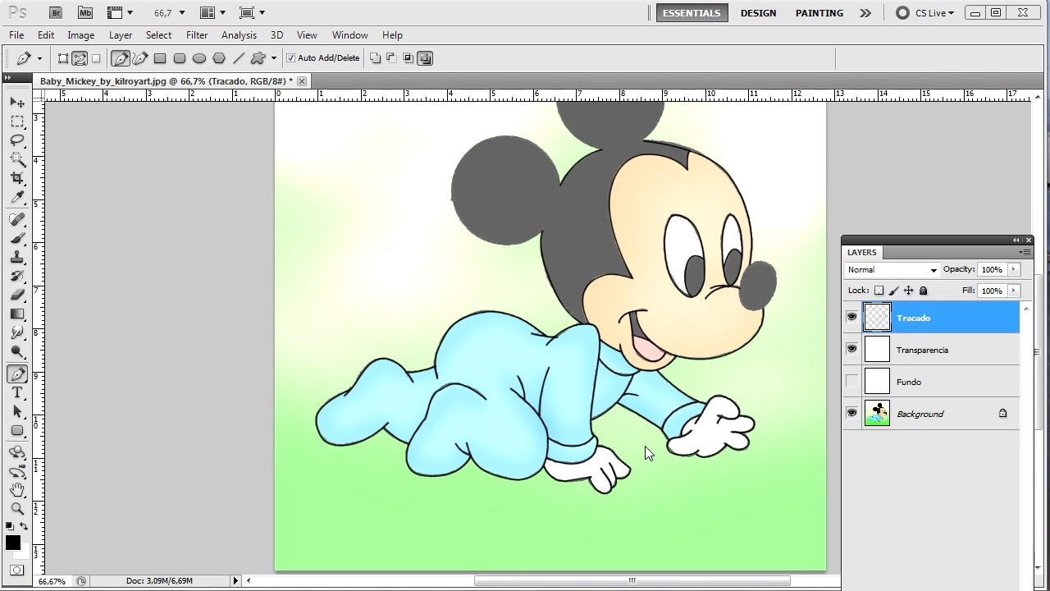
# - Start a Pen path at the top of the nose and curve it down along the face side to the nose's underside
pyautogui.press('v')
pyautogui.hotkey('ctrl', '+')
pyautogui.hotkey('ctrl', '+')
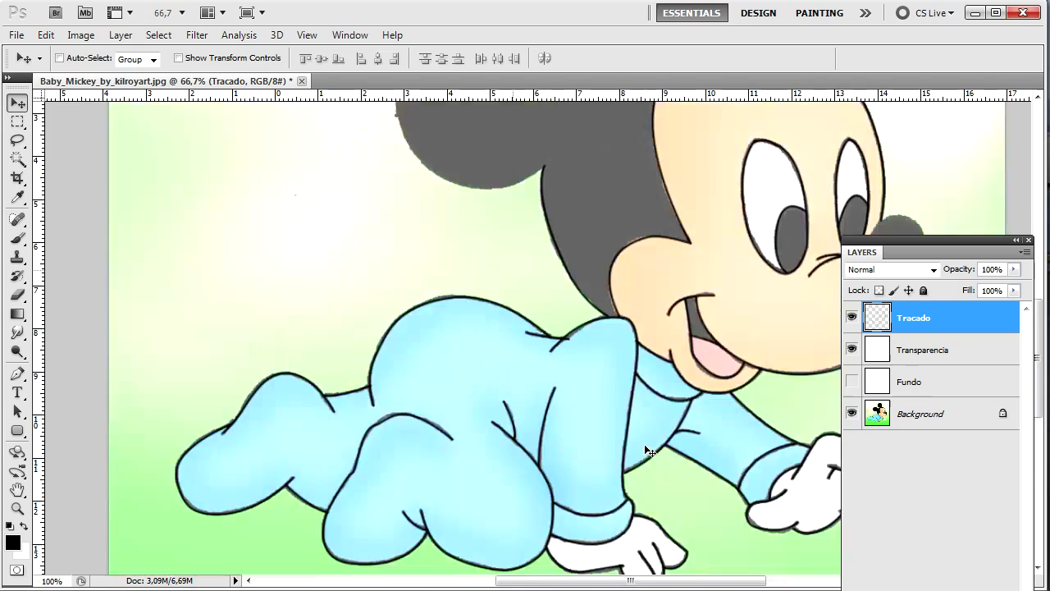
pyautogui.moveTo(690, 388); pyautogui.dragTo(467, 423)
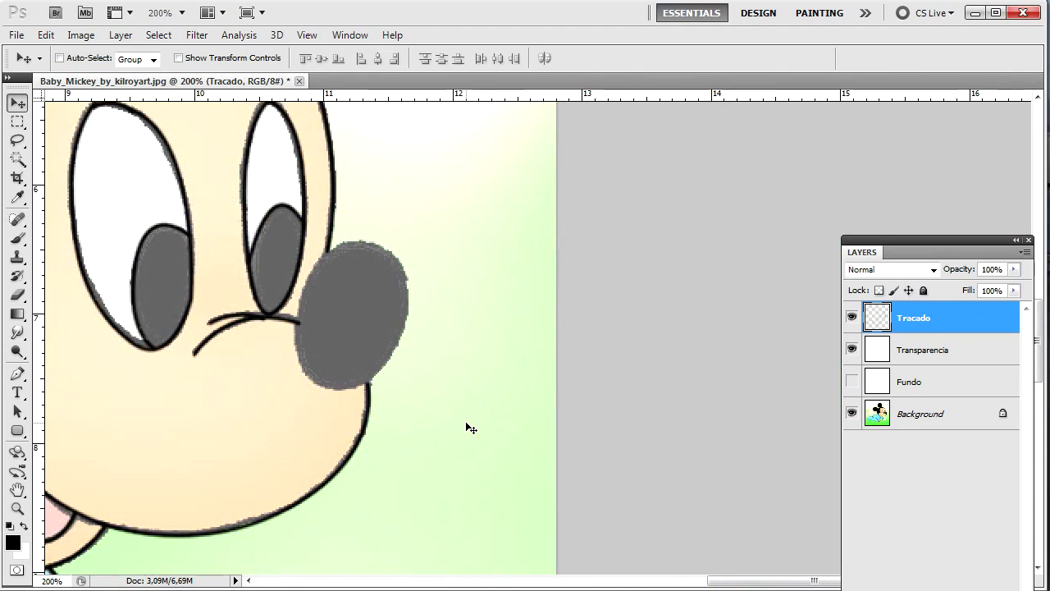
pyautogui.hotkey('ctrl', '+')
pyautogui.moveTo(469, 347); pyautogui.dragTo(573, 454)
pyautogui.moveTo(258, 98); pyautogui.dragTo(345, 179)
pyautogui.moveTo(591, 414); pyautogui.dragTo(506, 322)
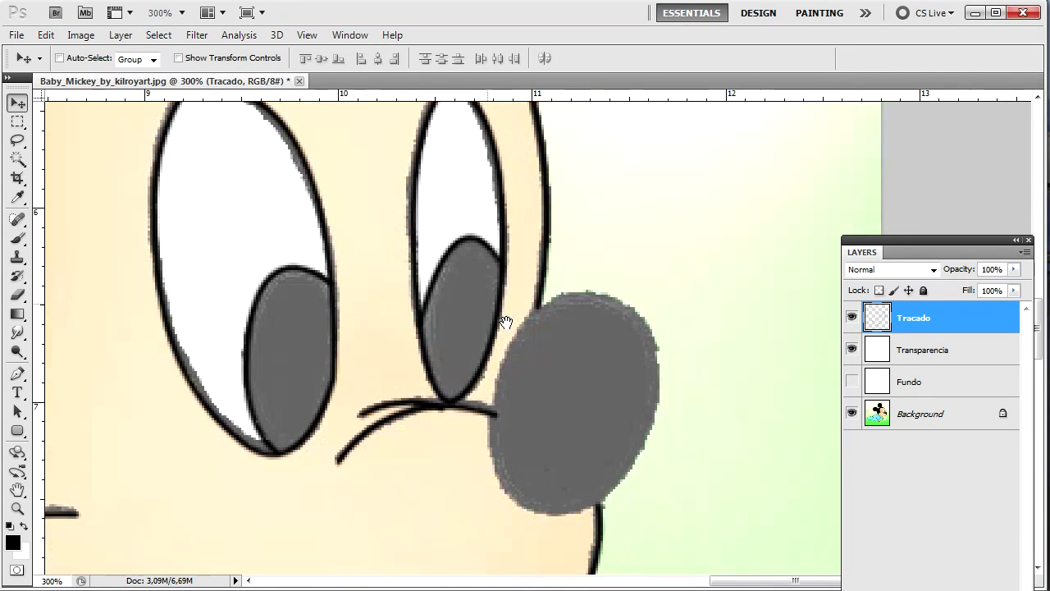
pyautogui.hotkey('ctrl', '+')
pyautogui.hotkey('ctrl', '+')
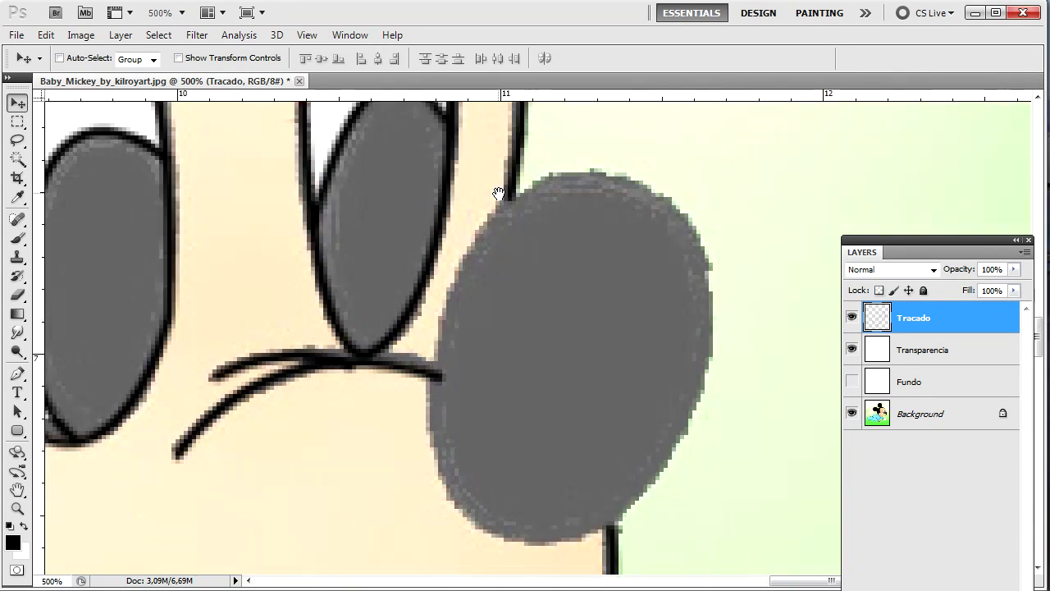
pyautogui.hotkey('ctrl', '-')
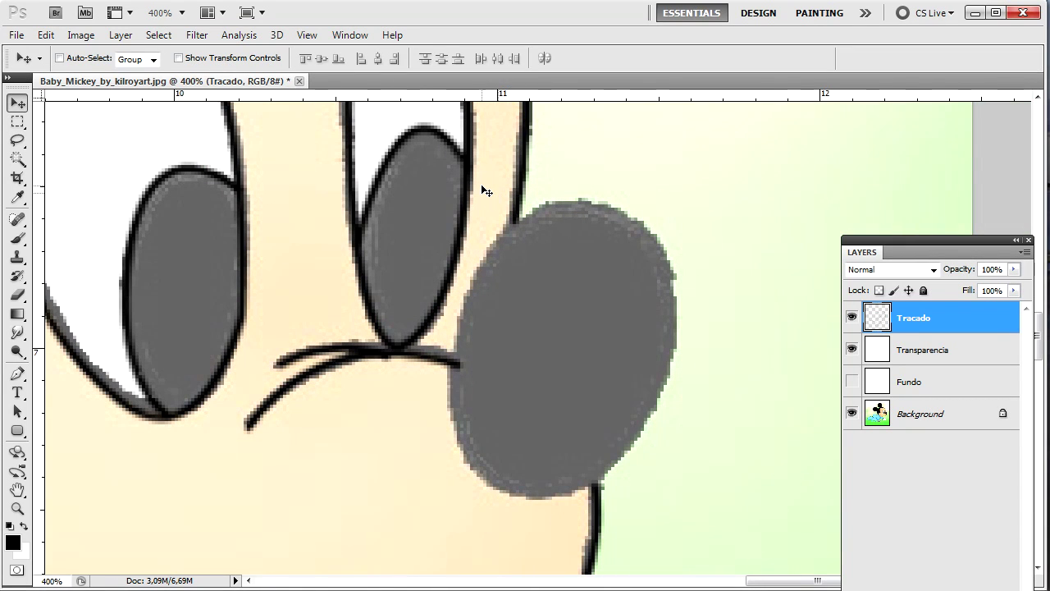
pyautogui.press('p')
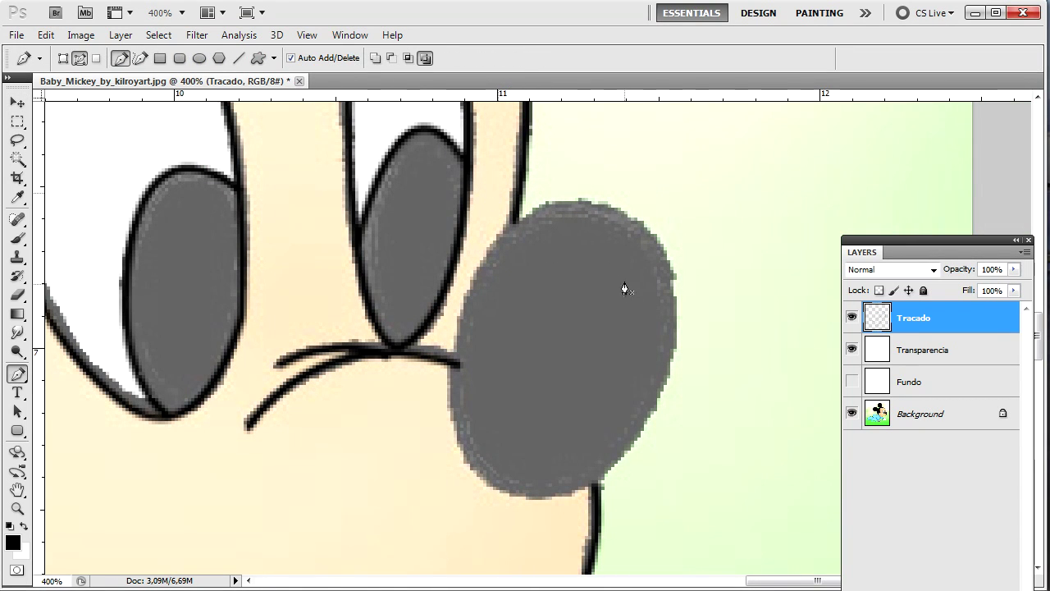
pyautogui.click(596, 268)
pyautogui.moveTo(456, 346); pyautogui.dragTo(435, 491)
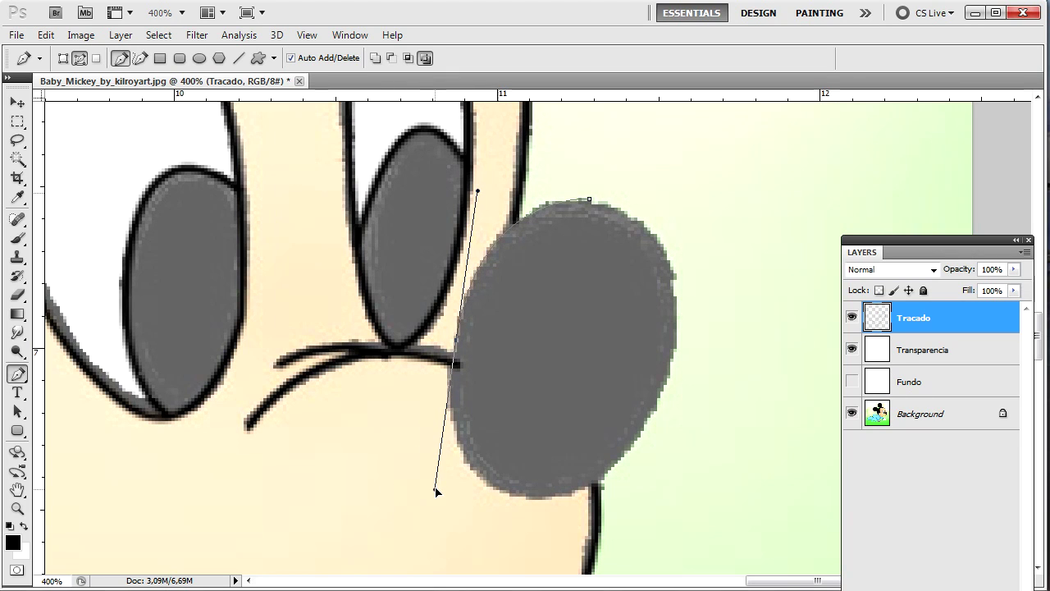
pyautogui.click(539, 503)
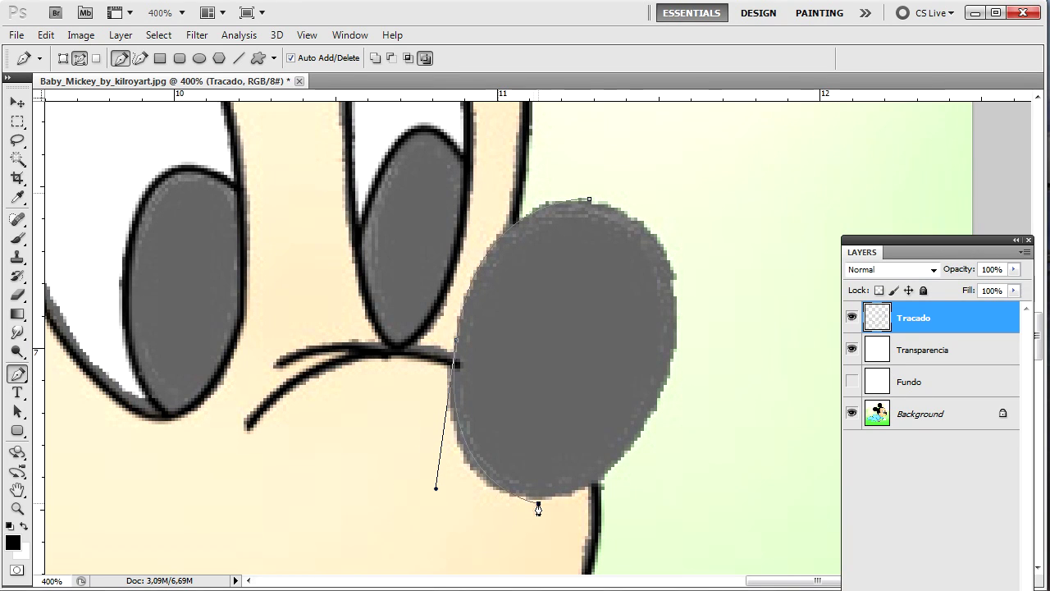
pyautogui.moveTo(456, 456); pyautogui.dragTo(434, 458)
pyautogui.click(538, 503)
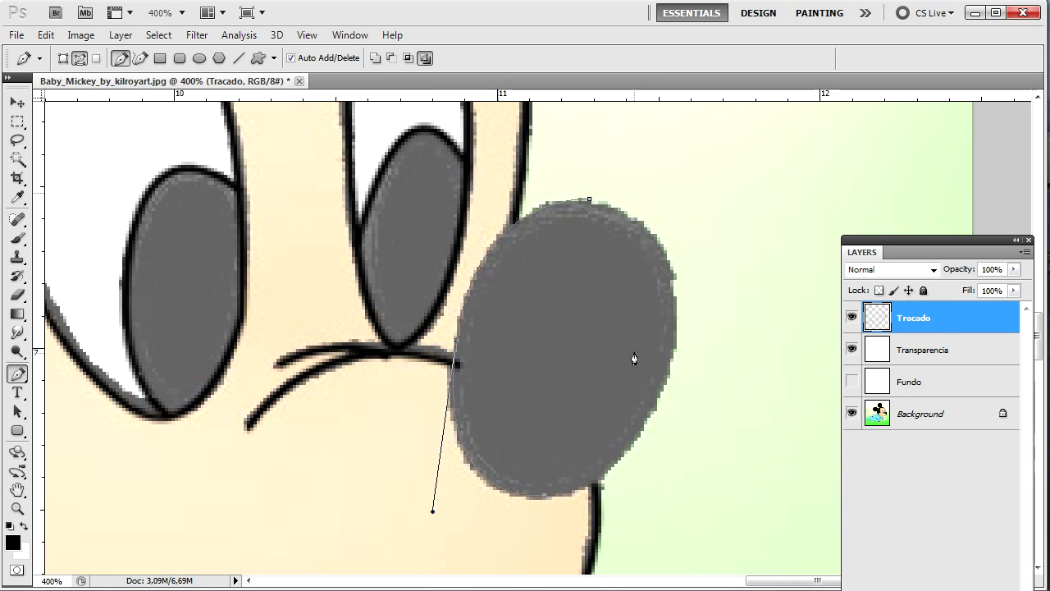
# - Close the nose path along its outer side, adjust the curve to the edge and stroke it with the Brush
pyautogui.moveTo(676, 337); pyautogui.dragTo(713, 160)
pyautogui.click(590, 201)
pyautogui.moveTo(589, 201); pyautogui.dragTo(596, 190)
pyautogui.hotkey('ctrl', 'z')
pyautogui.click(589, 203)
pyautogui.moveTo(662, 208); pyautogui.dragTo(623, 276)
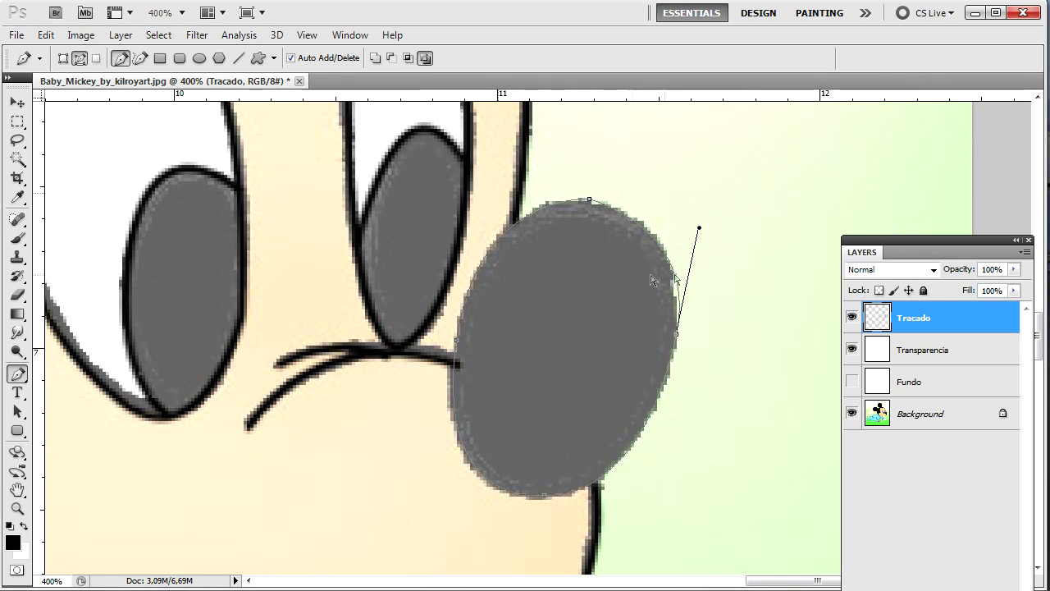
pyautogui.moveTo(699, 227)
pyautogui.mouseDown()
pyautogui.moveTo(689, 216)
pyautogui.moveTo(702, 222)
pyautogui.mouseUp()
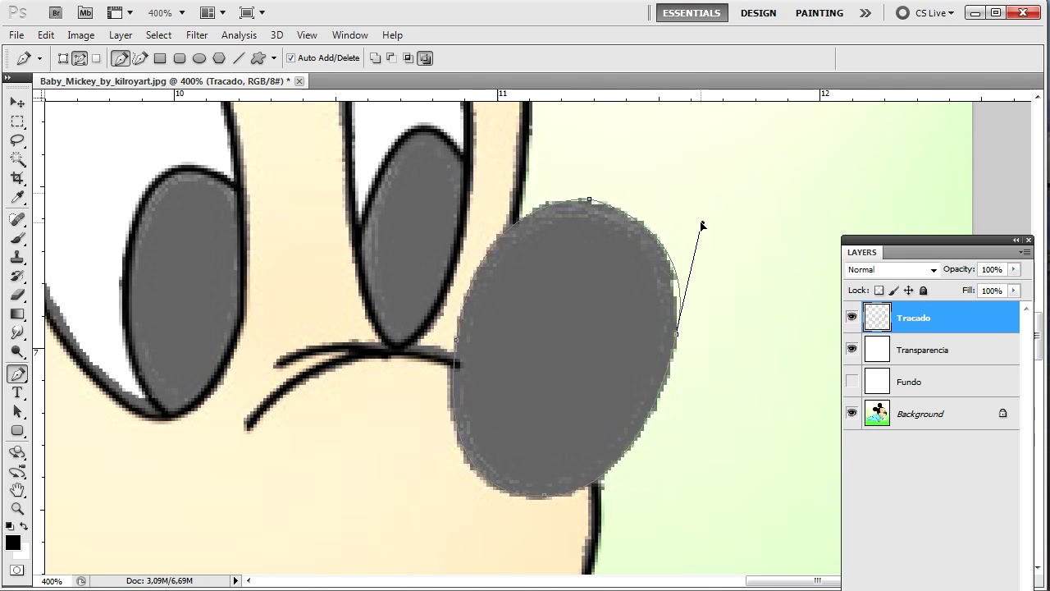
pyautogui.rightClick(656, 248)
pyautogui.click(733, 359)
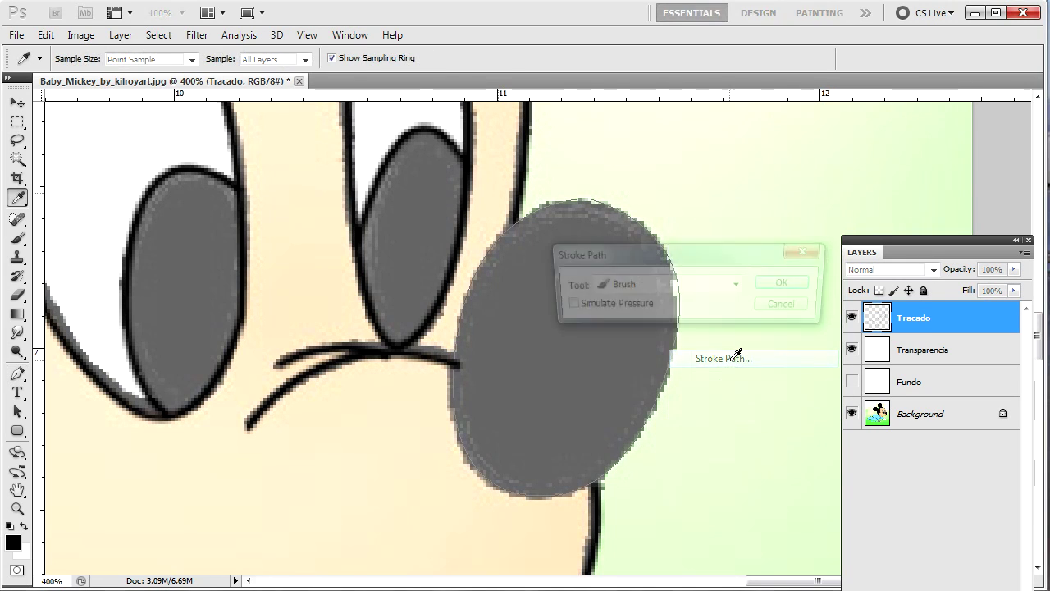
pyautogui.press('Return')
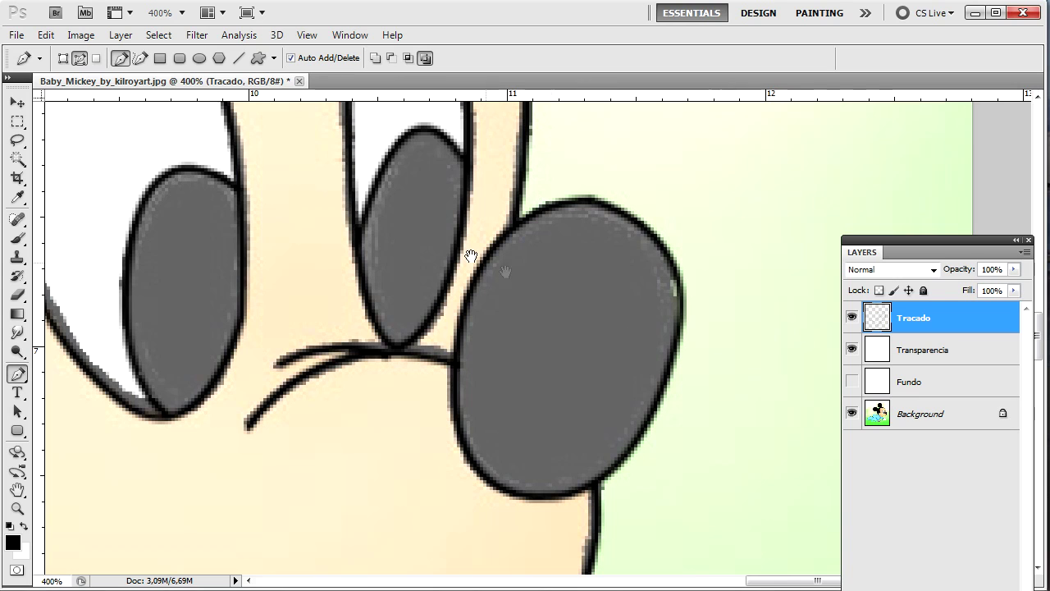
# - Show the white Fundo layer, examine the traced head and nose on it, and hide the layer again
pyautogui.hotkey('ctrl', '-')
pyautogui.hotkey('ctrl', '-')
pyautogui.hotkey('ctrl', '-')
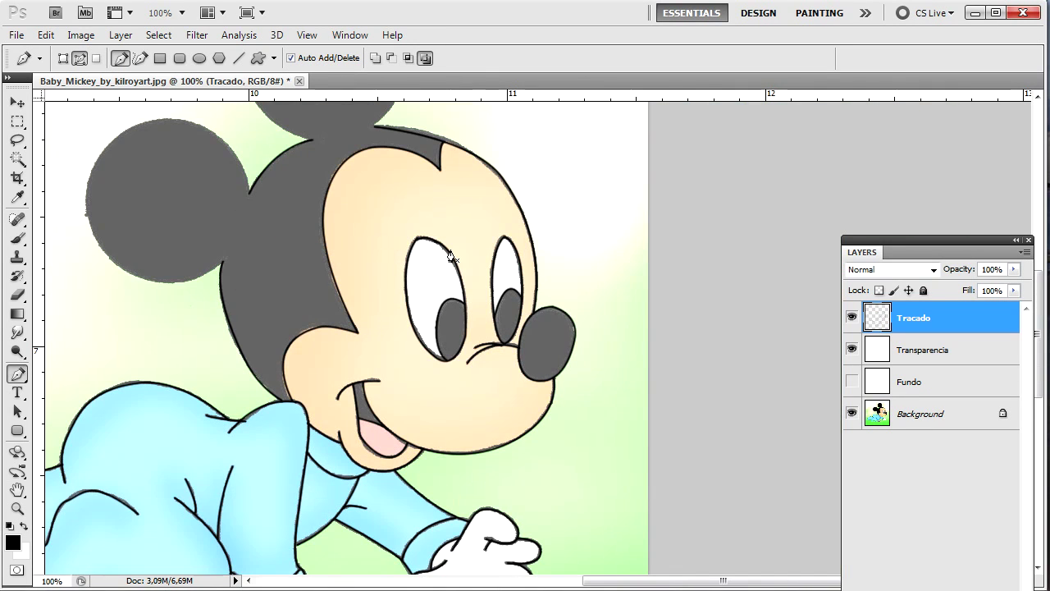
pyautogui.click(852, 382)
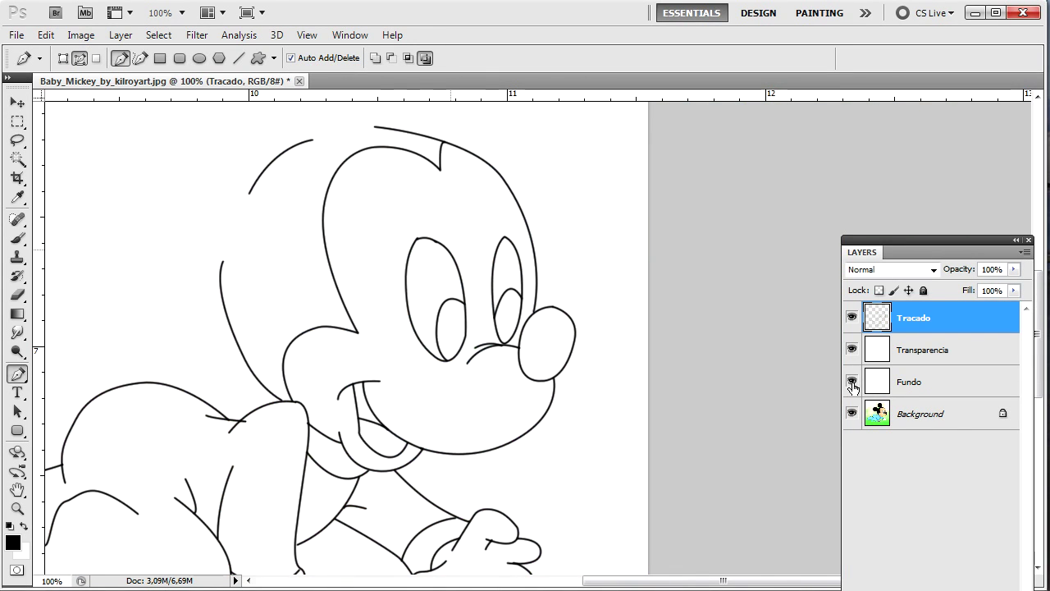
pyautogui.moveTo(370, 213); pyautogui.dragTo(629, 352)
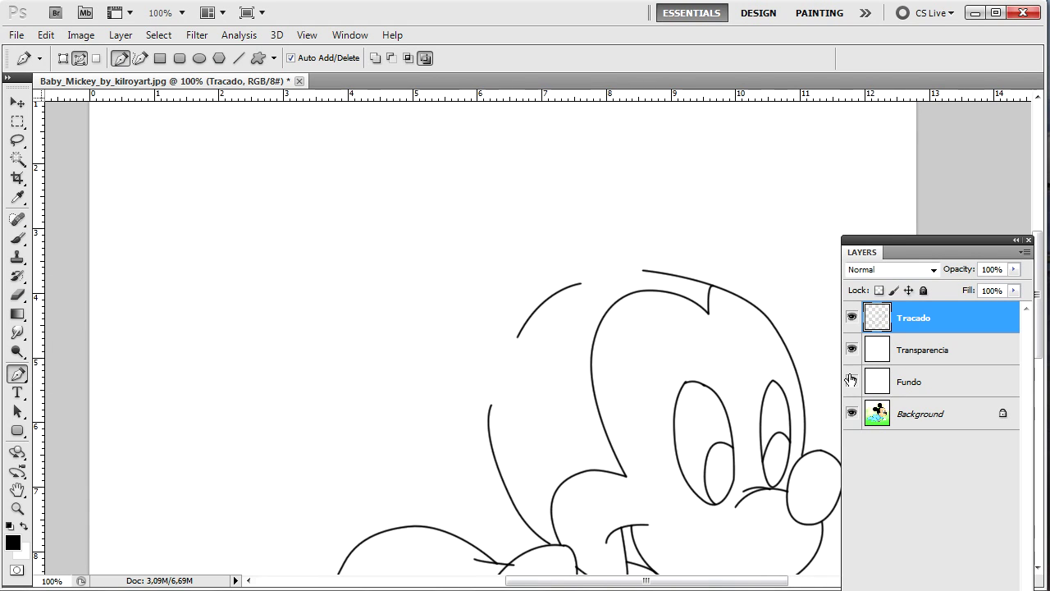
pyautogui.click(852, 381)
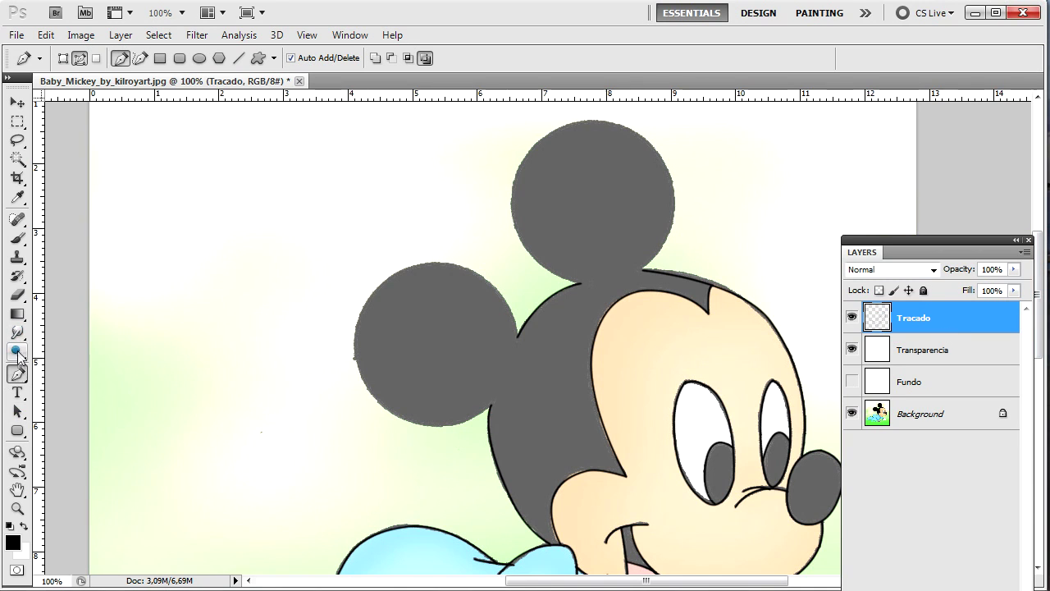
# - Draw a black circle shape layer over the upper ear with the Ellipse tool, matching the ear's size
pyautogui.moveTo(18, 430); pyautogui.dragTo(140, 464)
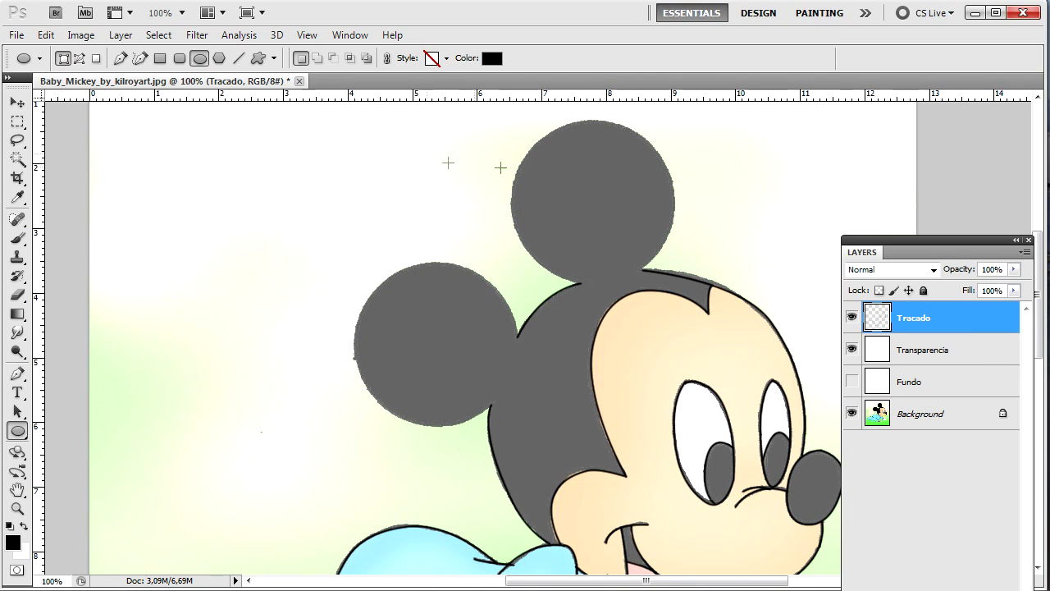
pyautogui.moveTo(484, 156); pyautogui.dragTo(676, 383)
pyautogui.moveTo(796, 479); pyautogui.dragTo(703, 282)
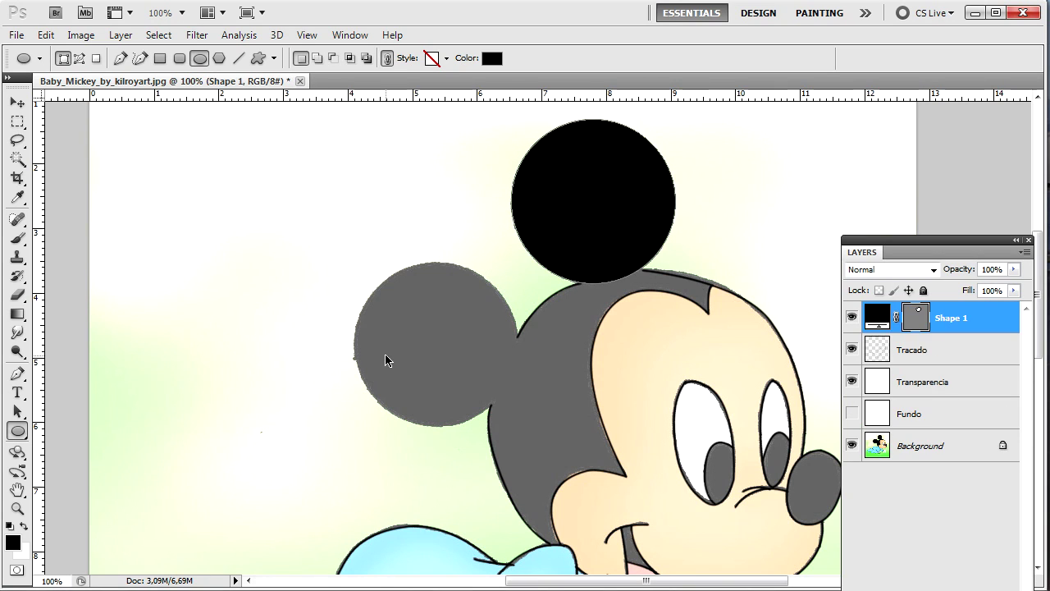
# - Nudge the black circle slightly down and sideways to line it up with the upper ear
pyautogui.hotkey('ctrl', '+')
pyautogui.hotkey('ctrl', '+')
pyautogui.hotkey('ctrl', '+')
pyautogui.moveTo(387, 357); pyautogui.dragTo(230, 476)
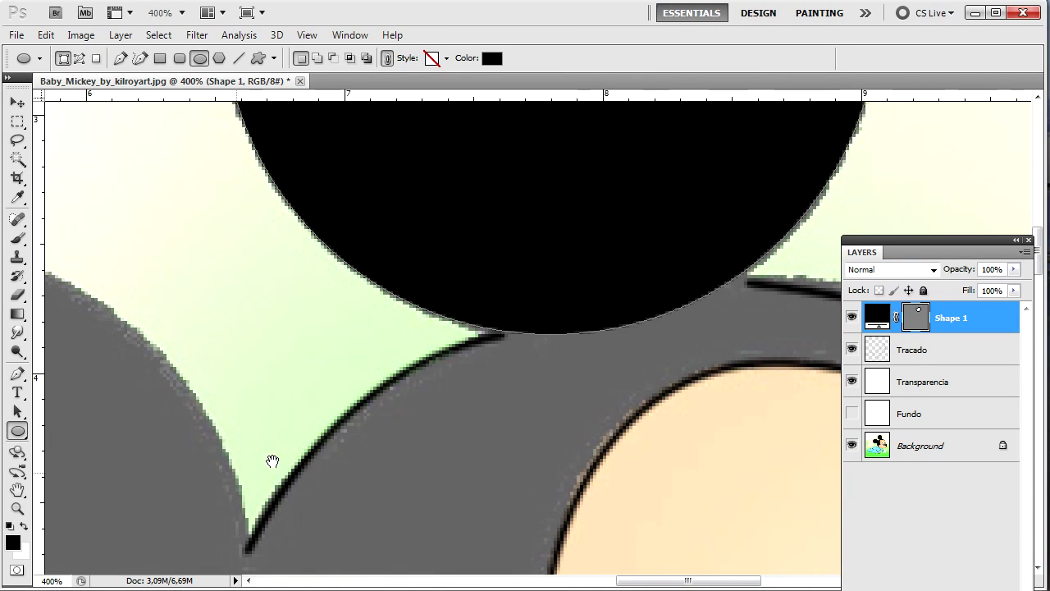
pyautogui.press('v')
pyautogui.rightClick(727, 254)
pyautogui.click(748, 264)
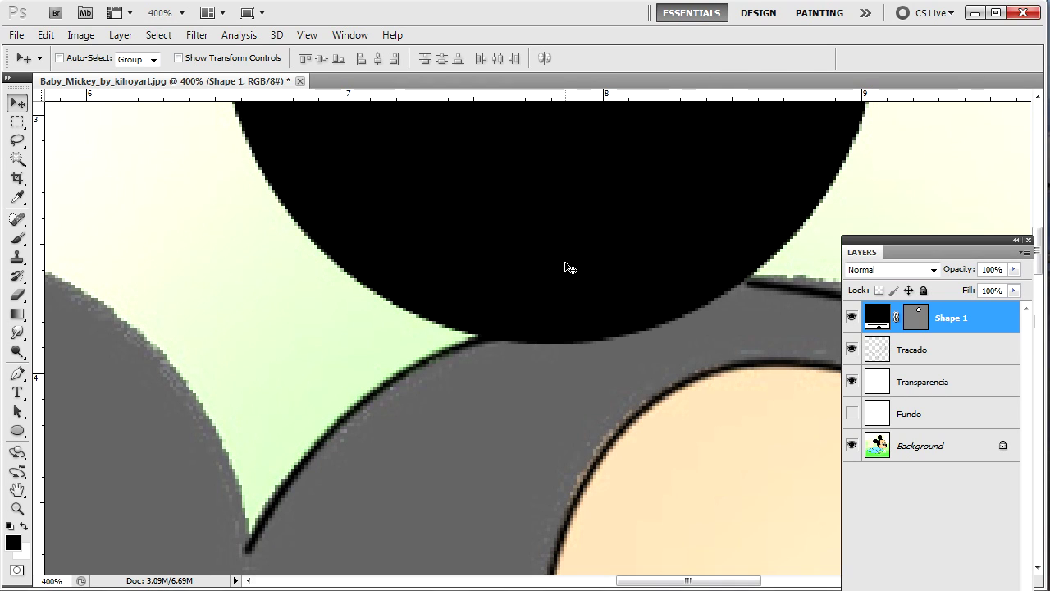
pyautogui.press('Right')
pyautogui.hotkey('ctrl', '-')
pyautogui.hotkey('ctrl', '-')
pyautogui.hotkey('ctrl', '-')
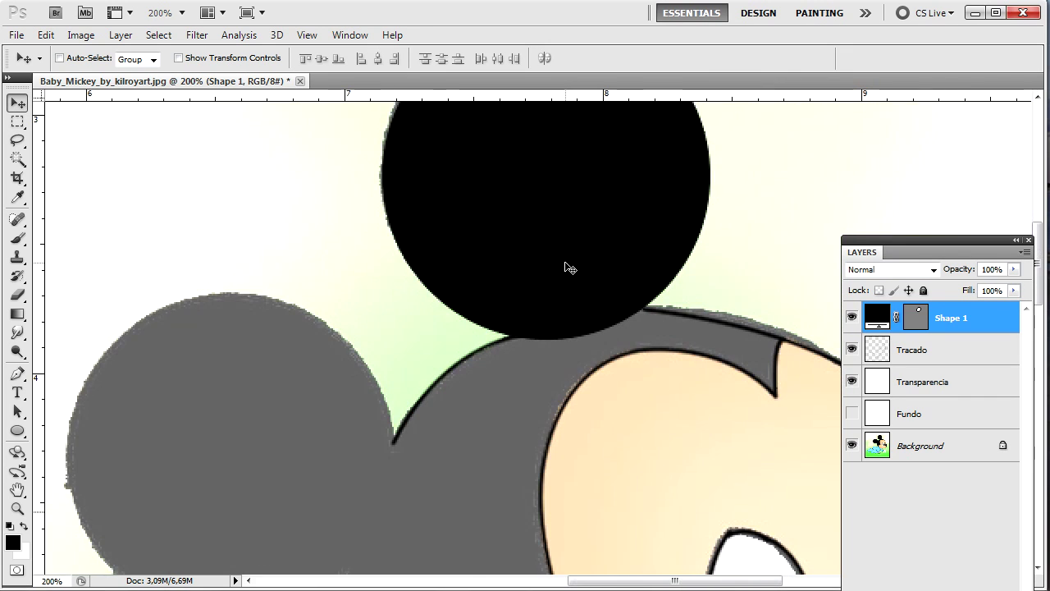
pyautogui.press('Right')
pyautogui.press('Down')
# - Lower the circle layer's opacity to 13% to see the ear and head edges beneath it
pyautogui.hotkey('ctrl', '+')
pyautogui.hotkey('ctrl', '+')
pyautogui.hotkey('ctrl', '+')
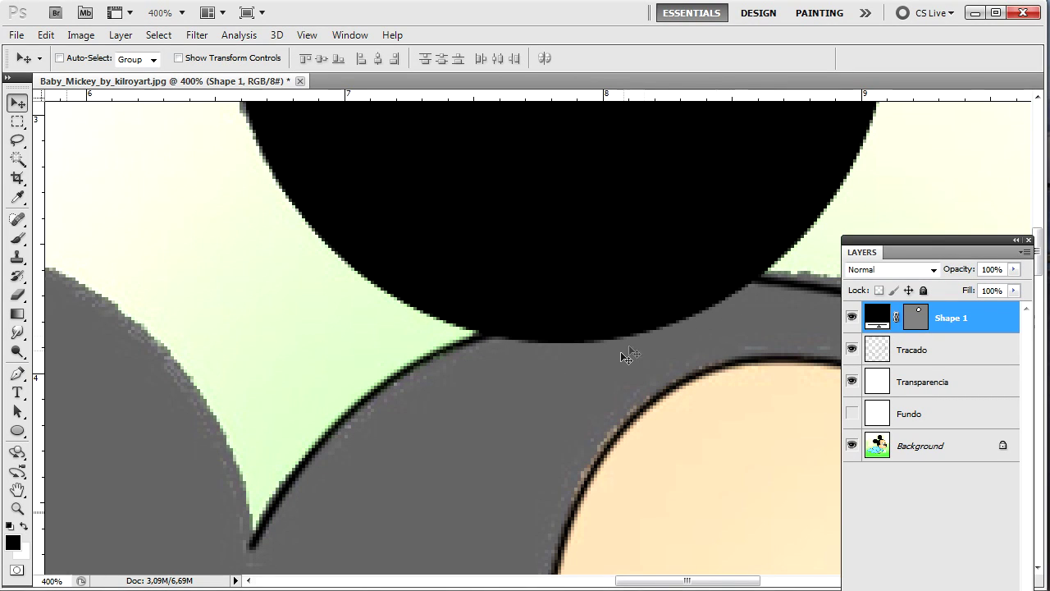
pyautogui.scroll(-3, 622, 356)
pyautogui.hotkey('ctrl', '-')
pyautogui.moveTo(443, 284); pyautogui.dragTo(566, 330)
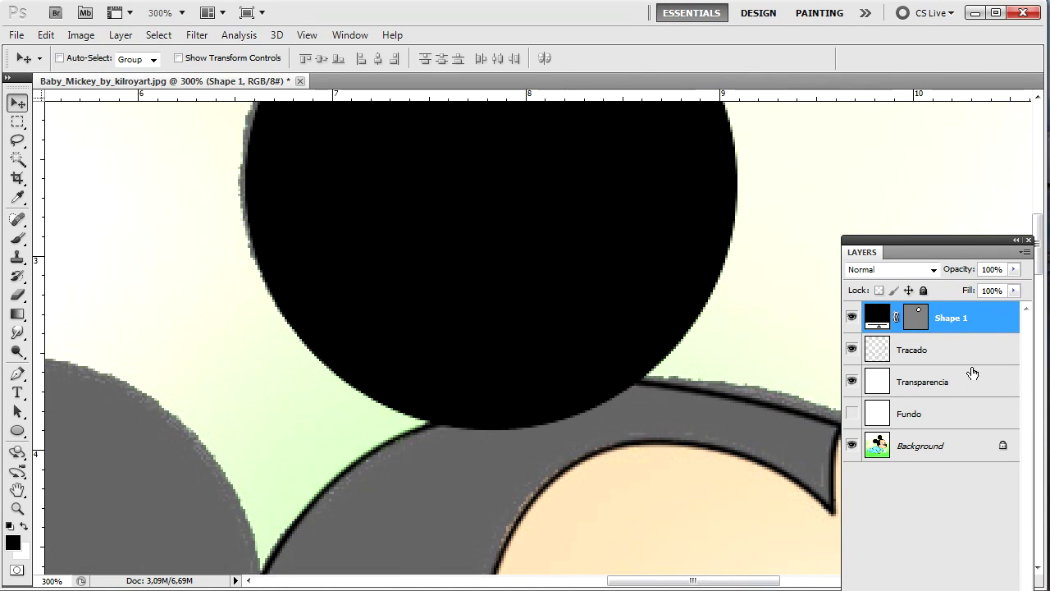
pyautogui.click(1014, 269)
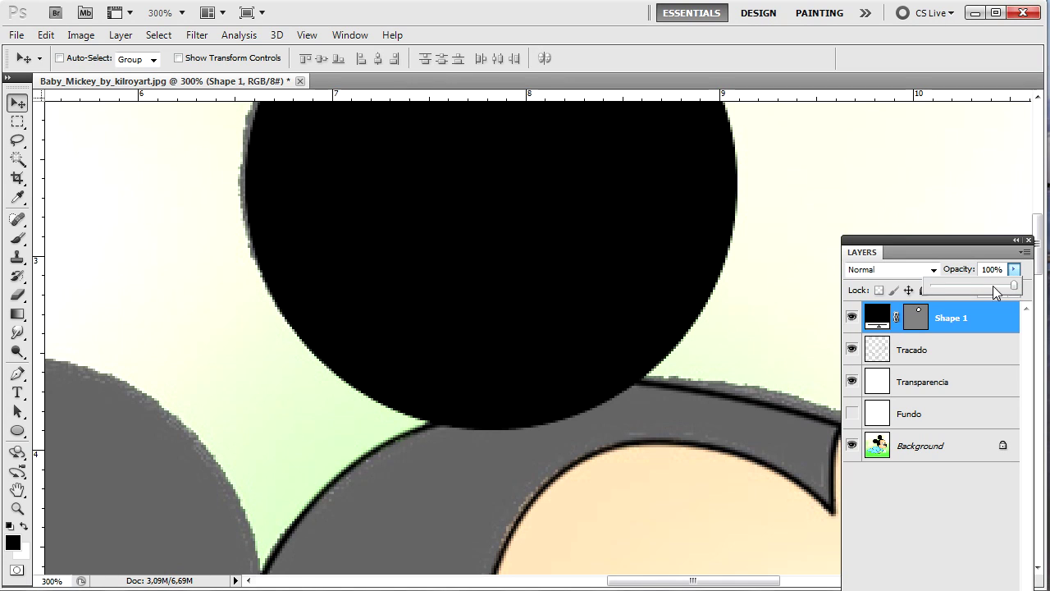
pyautogui.moveTo(957, 289); pyautogui.dragTo(939, 289)
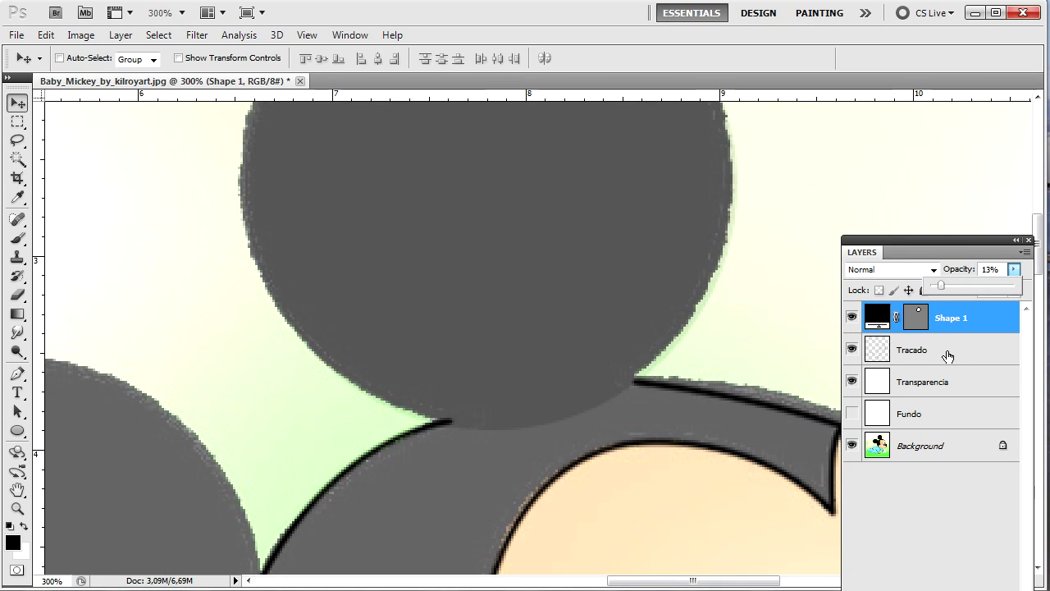
# - On the Tracado layer, trace the head's curve across the base of the upper ear and stroke it with the Brush
pyautogui.click(949, 354)
pyautogui.press('p')
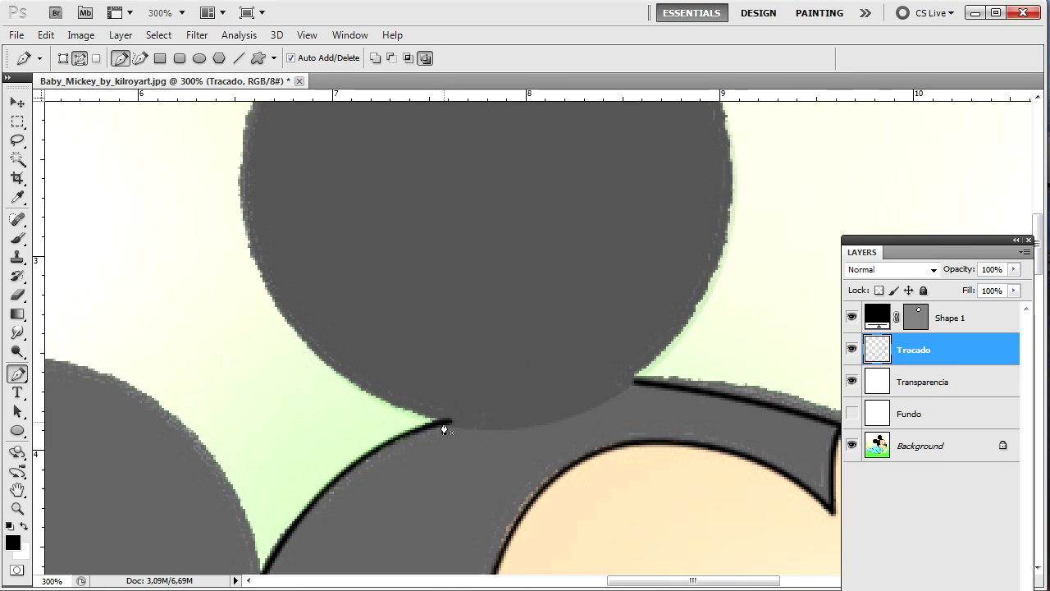
pyautogui.moveTo(649, 383); pyautogui.dragTo(763, 389)
pyautogui.press('Escape')
pyautogui.rightClick(526, 394)
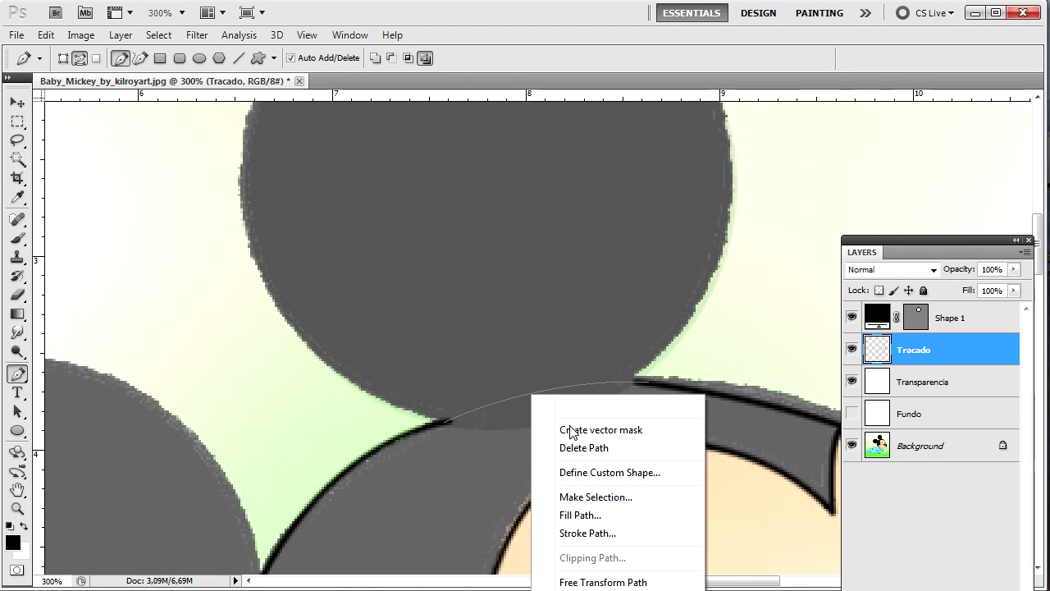
pyautogui.click(612, 530)
pyautogui.press('Return')
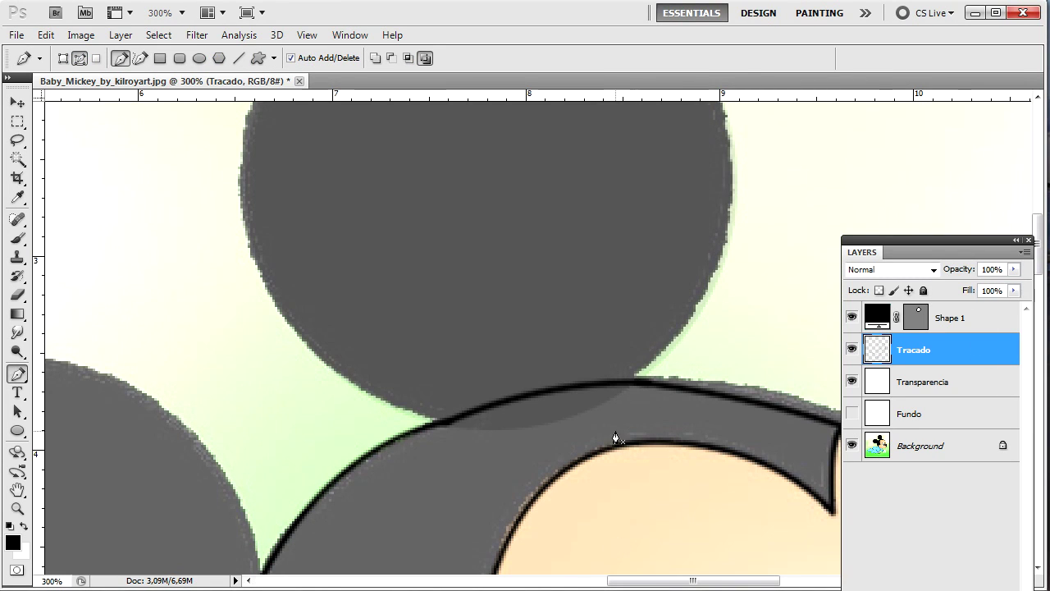
# - Activate the vector mask of the upper ear's Shape 1 layer and set the Pen tool to subtract from the shape area
pyautogui.click(911, 321)
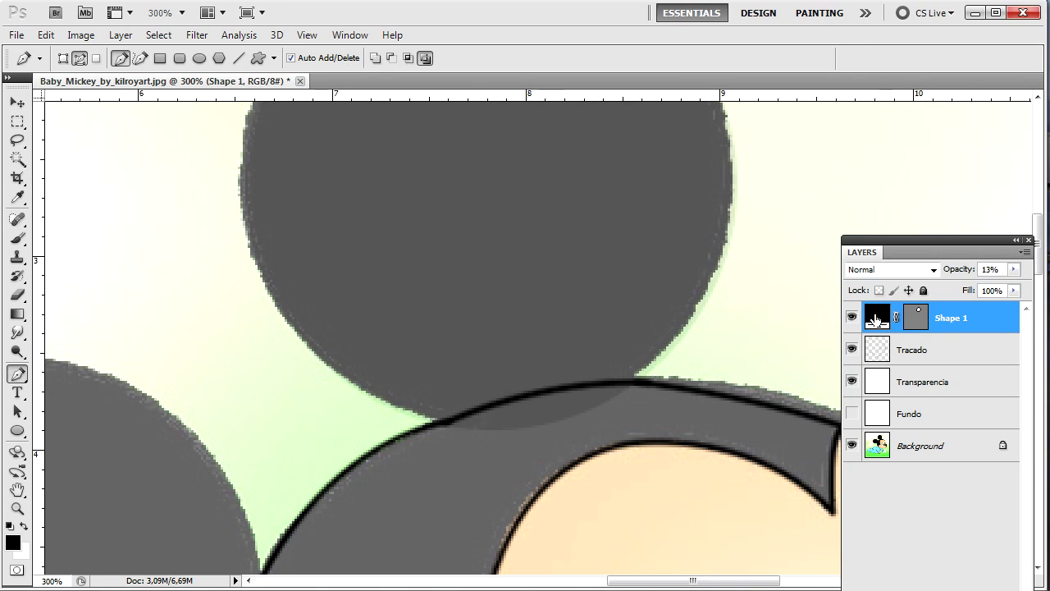
pyautogui.click(914, 324)
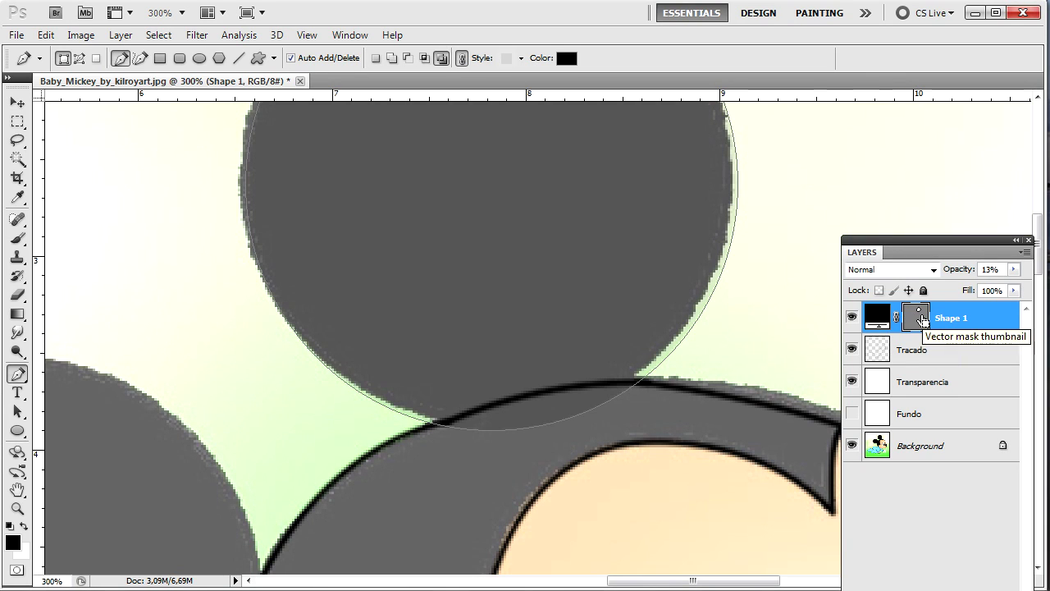
pyautogui.click(919, 320)
pyautogui.click(917, 320)
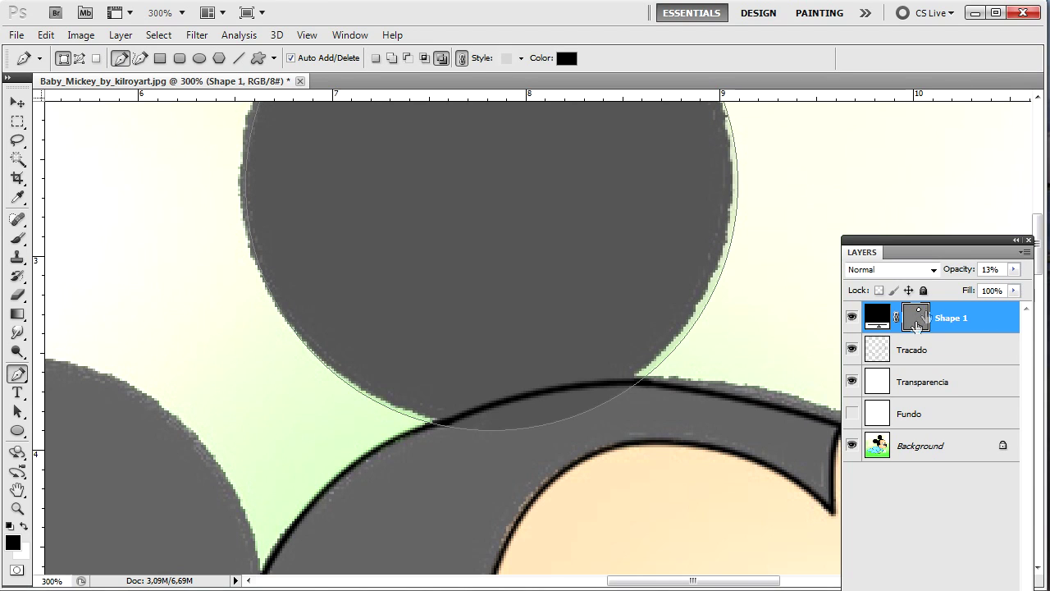
pyautogui.click(921, 320)
pyautogui.click(923, 322)
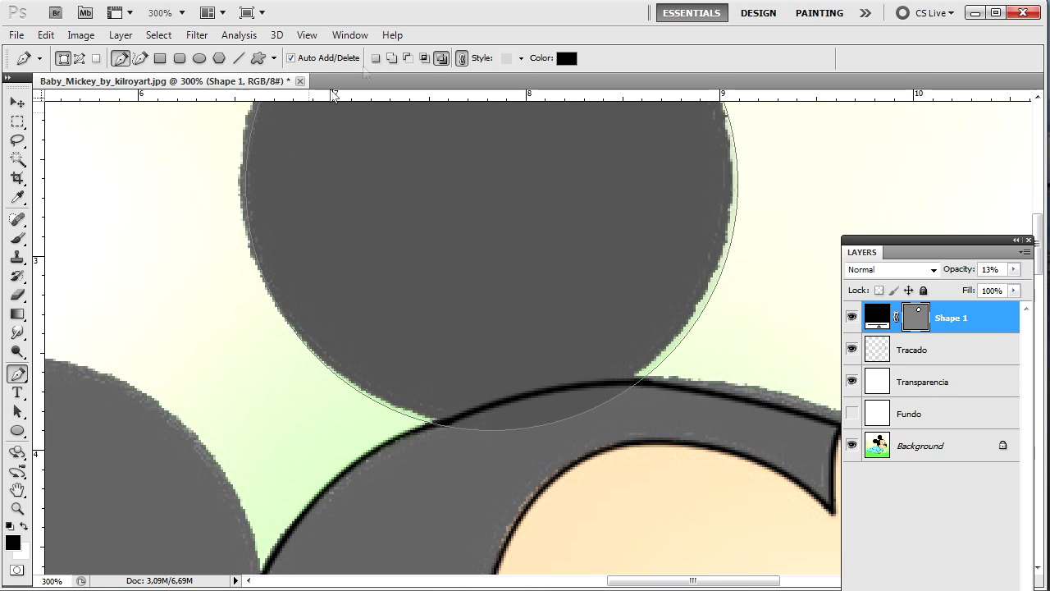
pyautogui.click(408, 58)
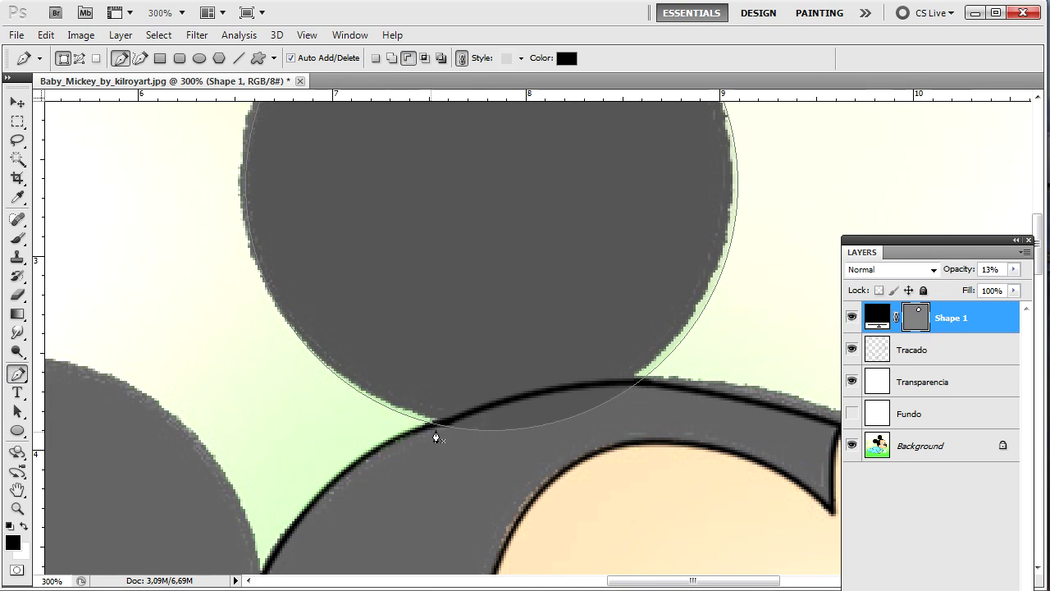
pyautogui.click(438, 423)
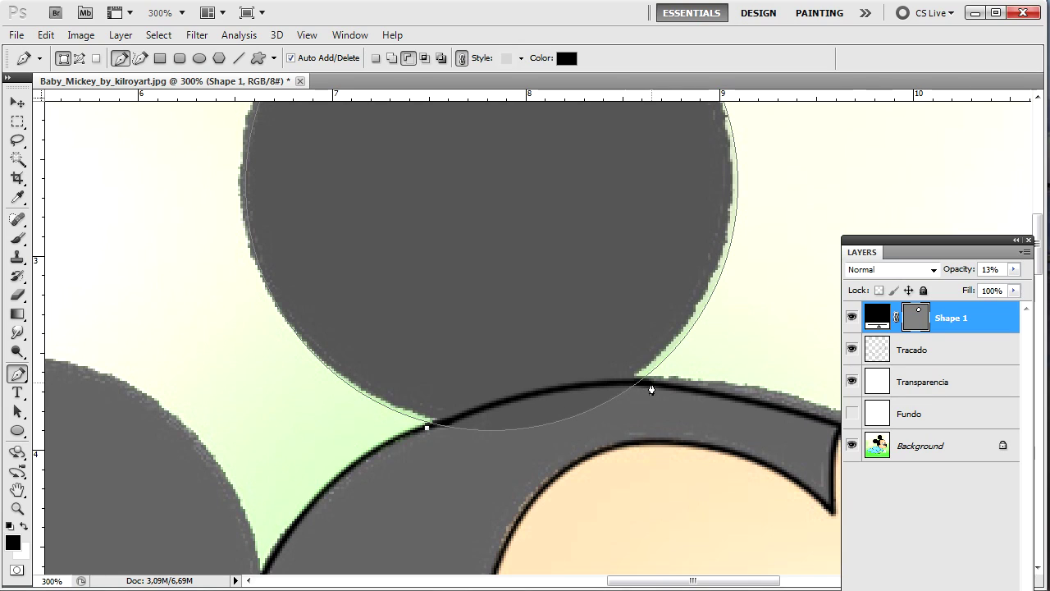
pyautogui.click(79, 58)
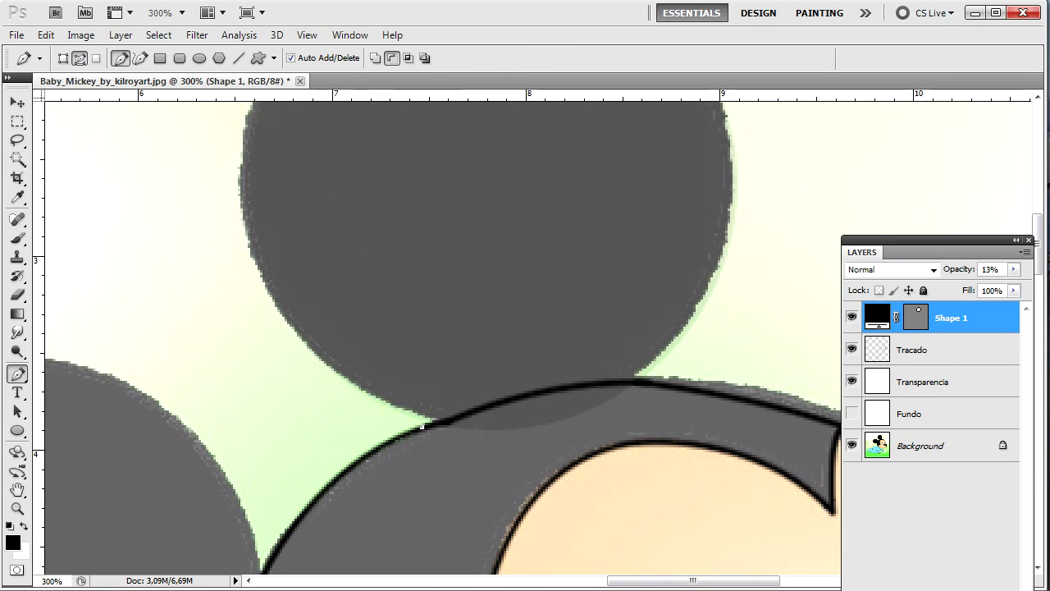
pyautogui.click(914, 322)
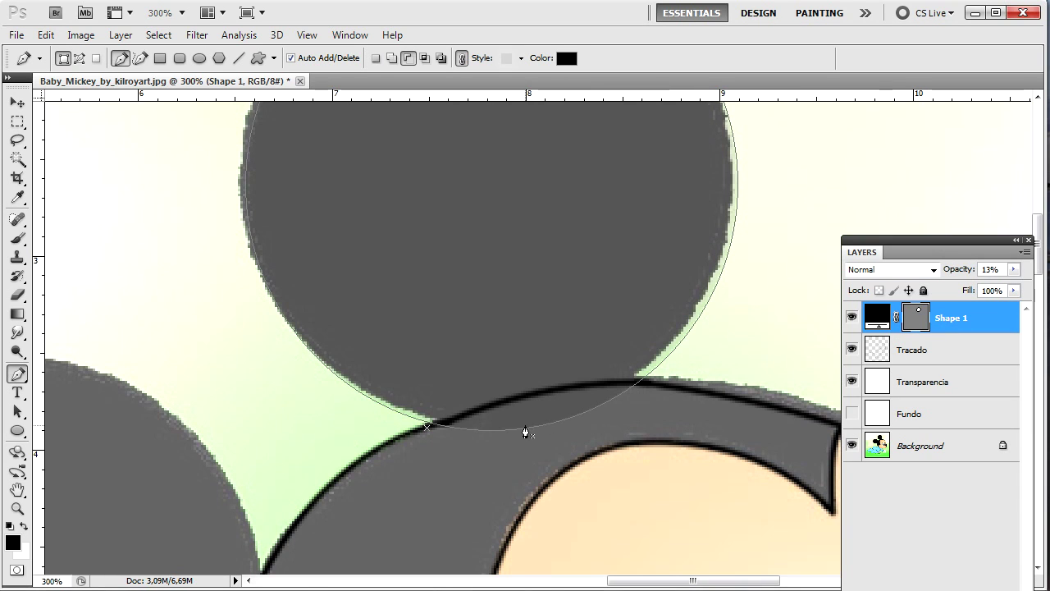
pyautogui.moveTo(648, 382); pyautogui.dragTo(752, 407)
pyautogui.hotkey('ctrl', 'z')
pyautogui.hotkey('alt', '[')
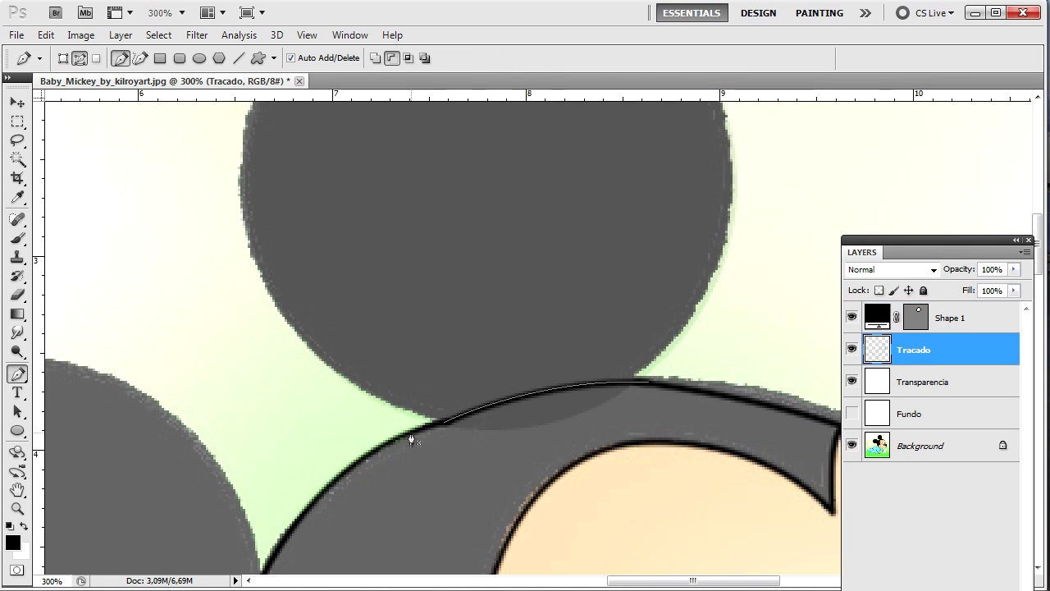
pyautogui.hotkey('alt', ']')
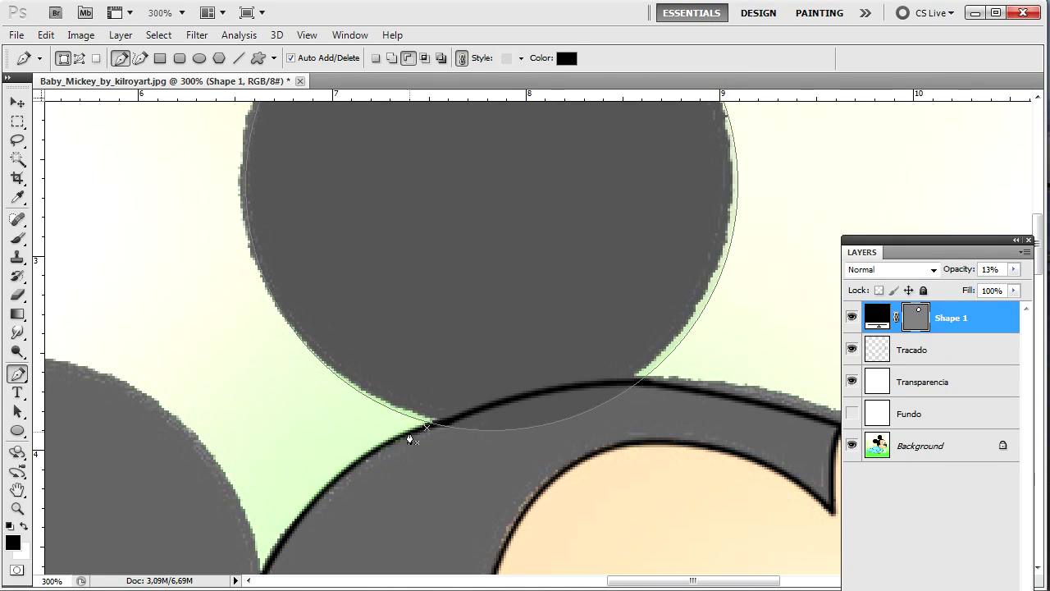
# - Cut the part overlapping the head out of the upper ear shape along the head's curve, and restore the layer's opacity to 100%
pyautogui.moveTo(656, 384); pyautogui.dragTo(732, 405)
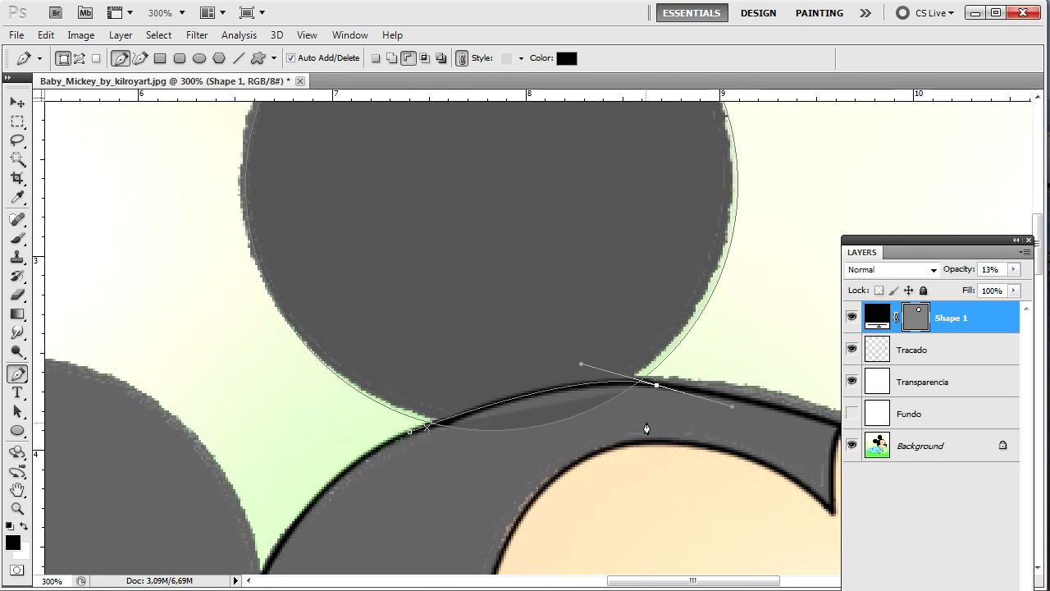
pyautogui.click(410, 441)
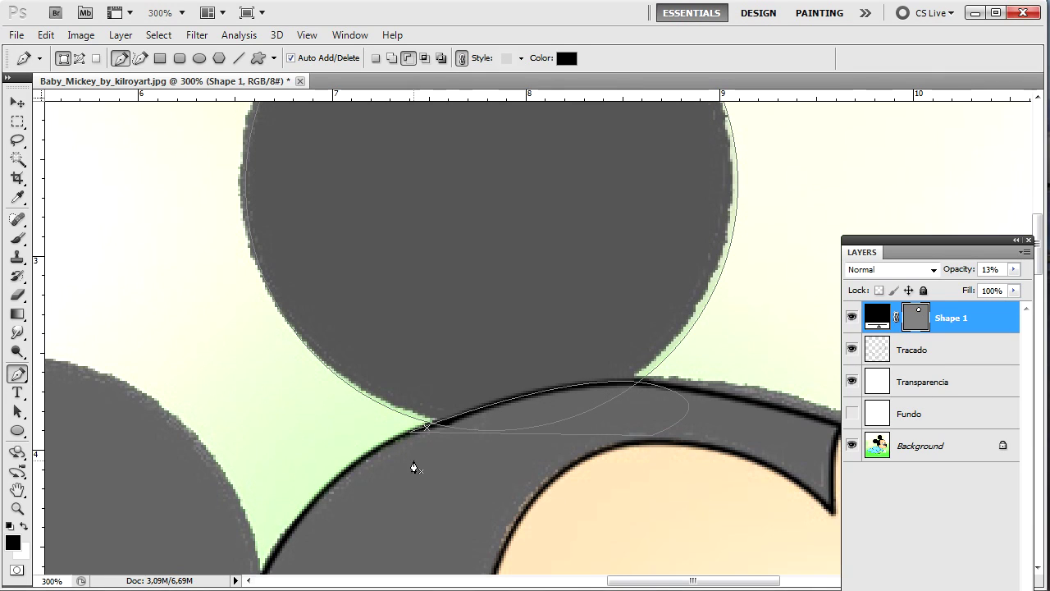
pyautogui.click(1011, 271)
pyautogui.moveTo(950, 285); pyautogui.dragTo(1044, 291)
pyautogui.hotkey('ctrl', '-')
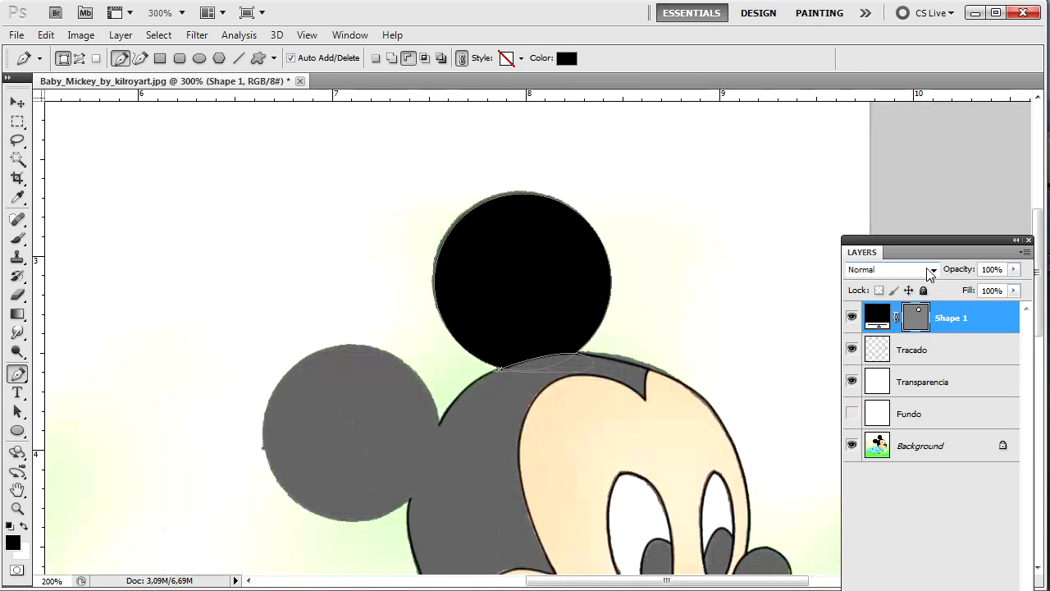
# - Draw a black circle shape layer over the lower ear with the Ellipse tool, matching the ear's size
pyautogui.click(919, 353)
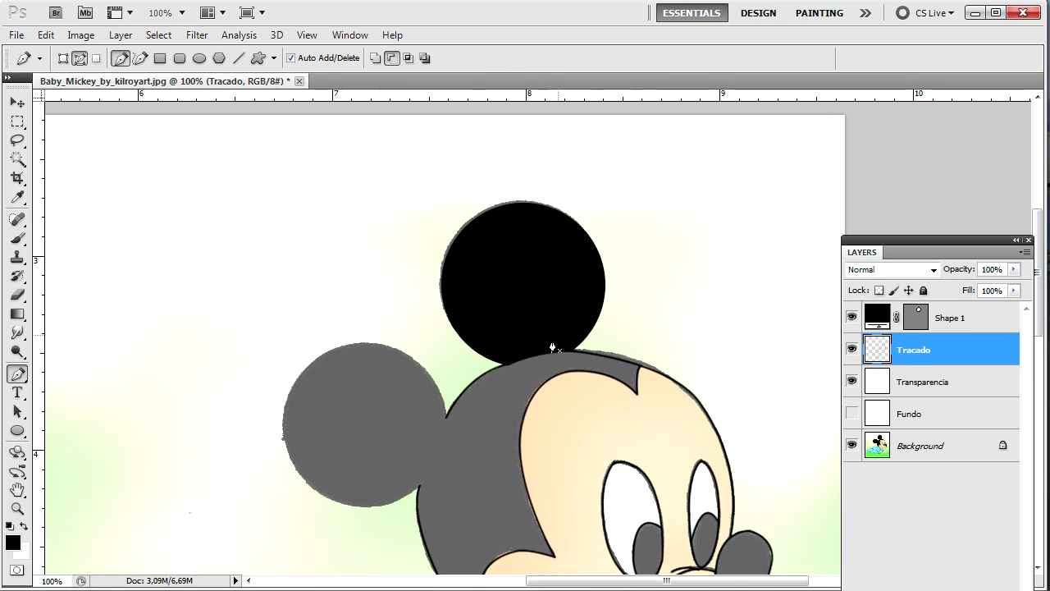
pyautogui.hotkey('ctrl', '+')
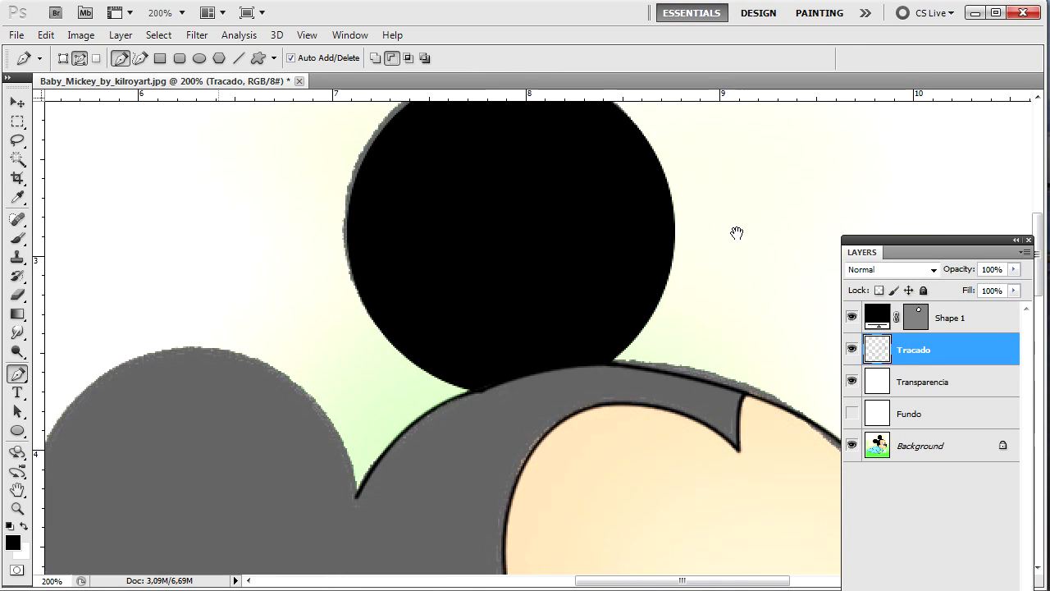
pyautogui.moveTo(435, 403); pyautogui.dragTo(621, 206)
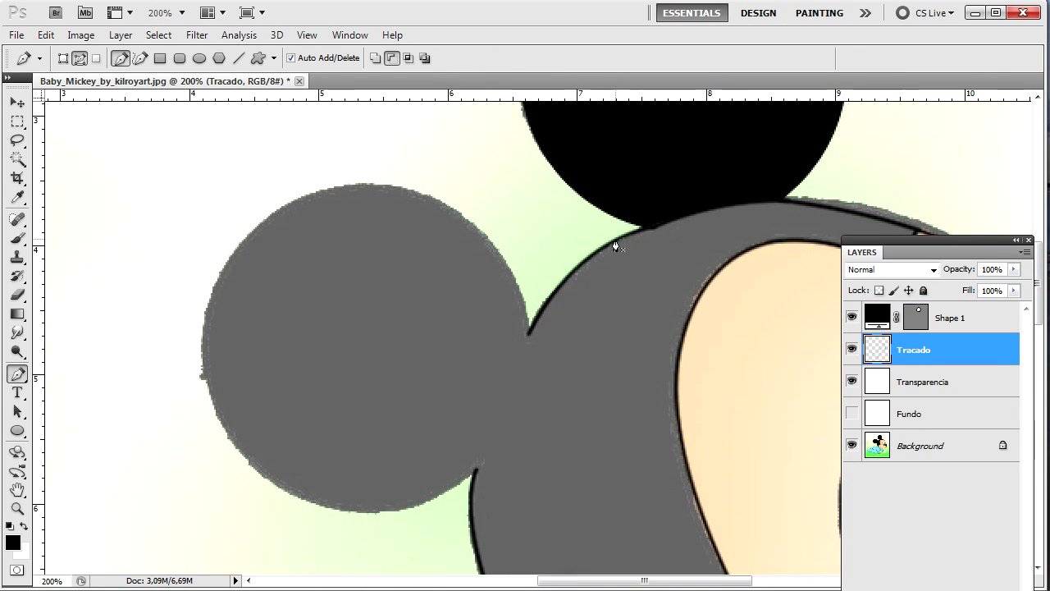
pyautogui.press('e')
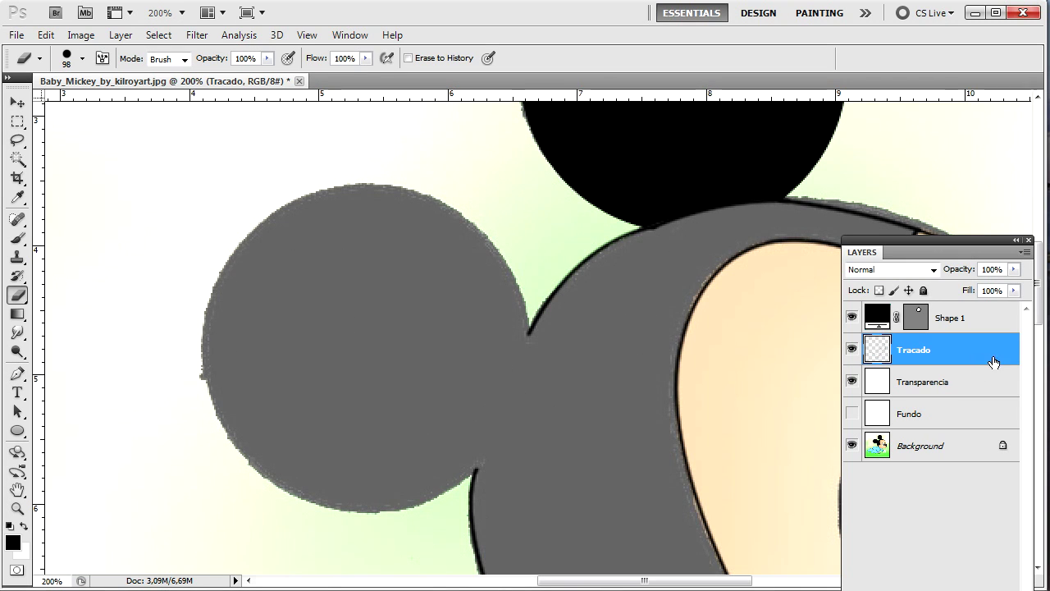
pyautogui.click(958, 325)
pyautogui.click(17, 431)
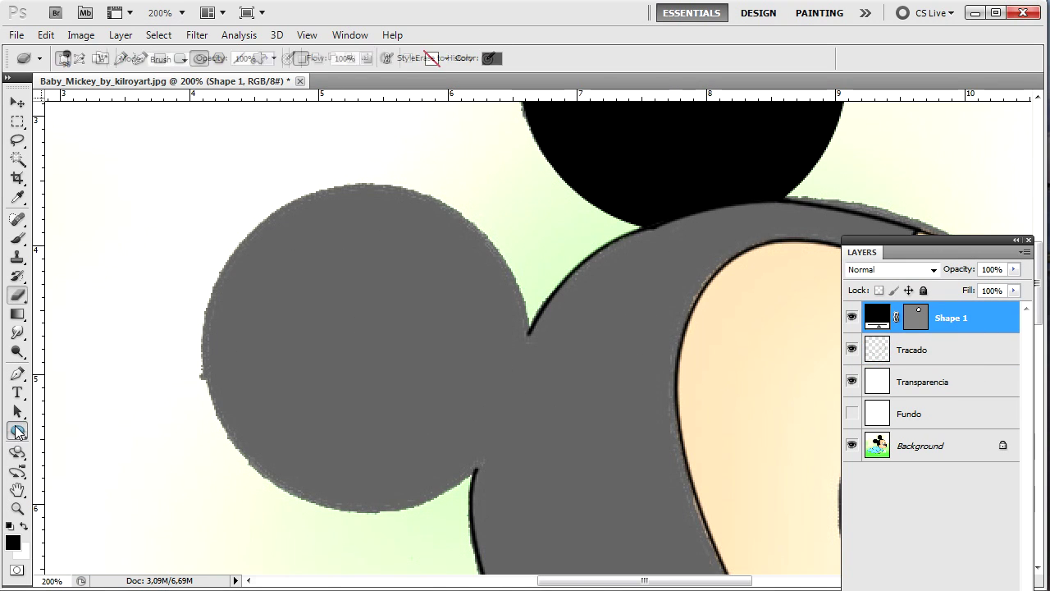
pyautogui.click(18, 432)
pyautogui.click(83, 460)
pyautogui.moveTo(182, 259); pyautogui.dragTo(629, 513)
pyautogui.press('Return')
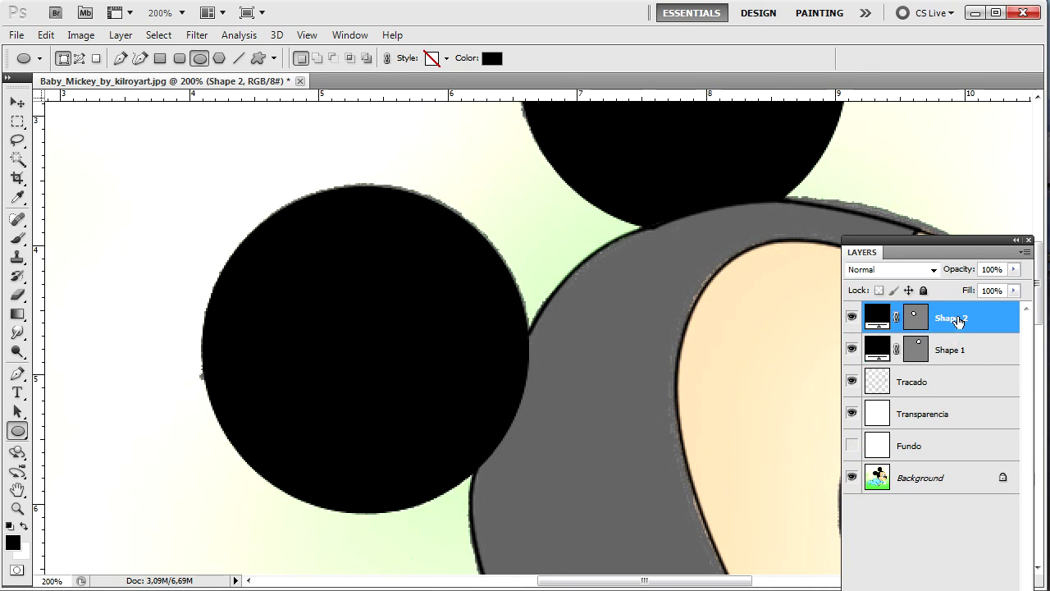
# - Lower the new circle's opacity to 24%, and on the Tracado layer trace the head's curve across the lower ear and stroke it
pyautogui.moveTo(1013, 269); pyautogui.dragTo(952, 296)
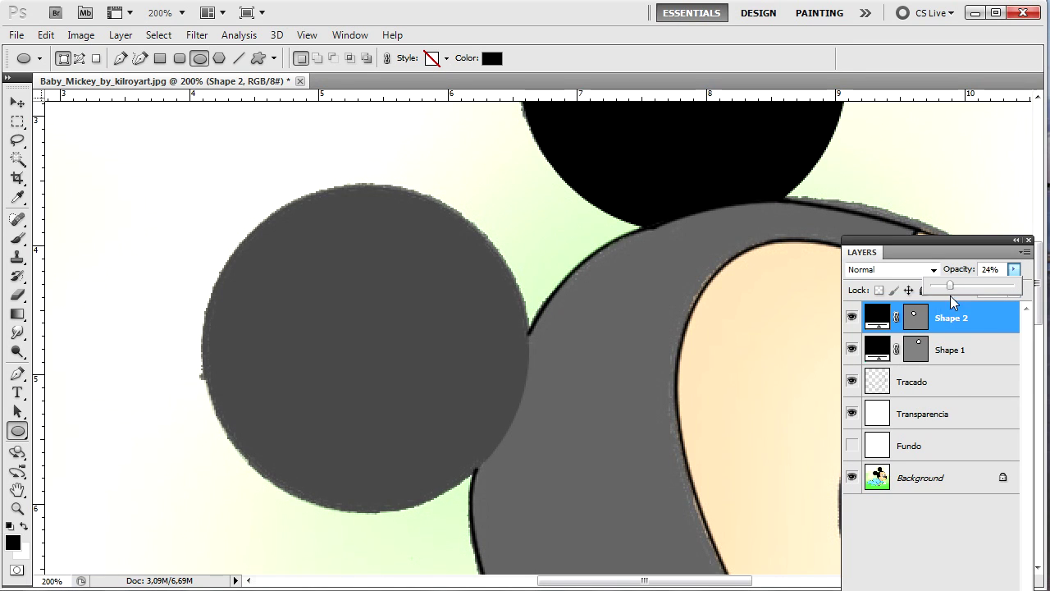
pyautogui.click(960, 388)
pyautogui.press('p')
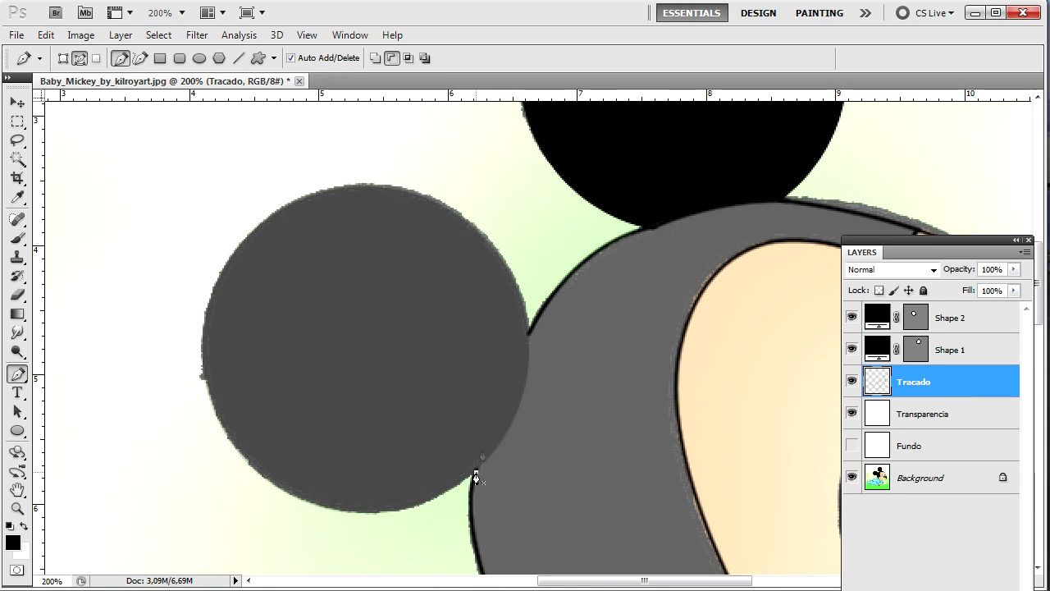
pyautogui.moveTo(534, 324); pyautogui.dragTo(575, 277)
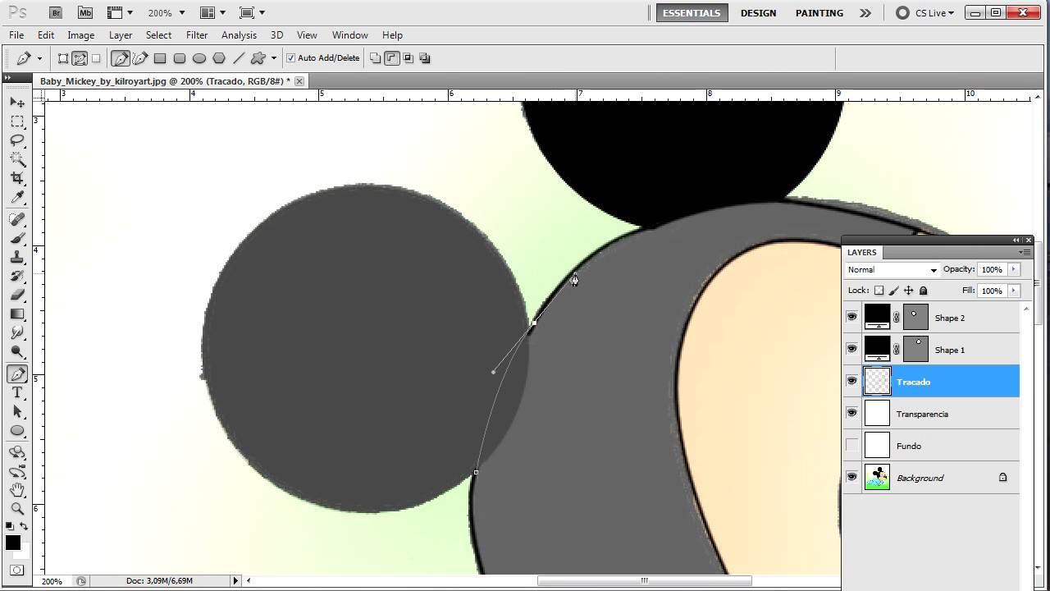
pyautogui.rightClick(495, 397)
pyautogui.click(536, 538)
pyautogui.press('Return')
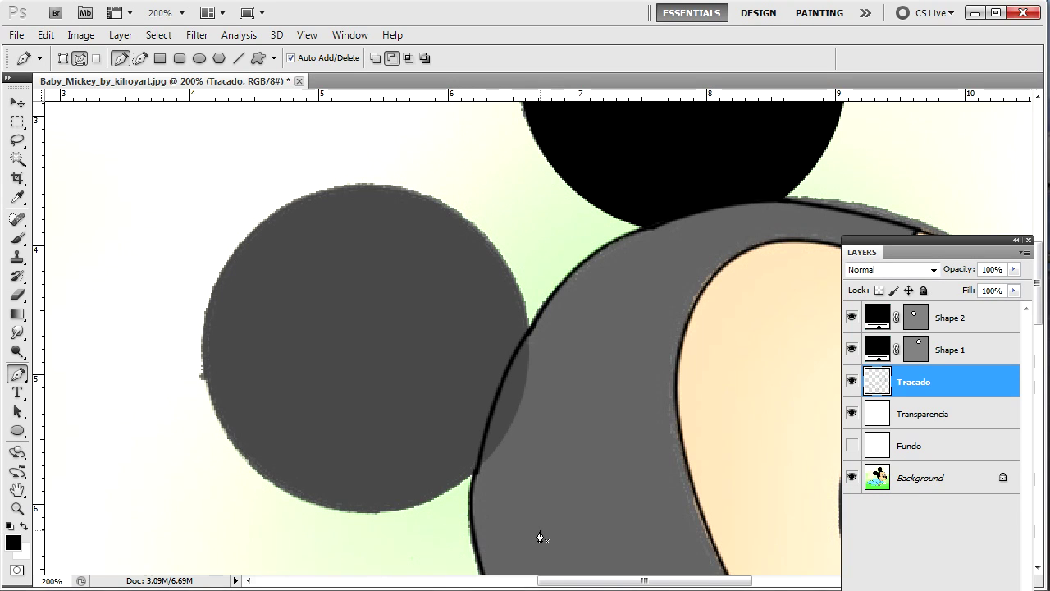
# - On the Shape 2 vector mask, subtract a closed Pen path along the head's curve to cut off the lower ear's overlap
pyautogui.click(964, 327)
pyautogui.click(915, 319)
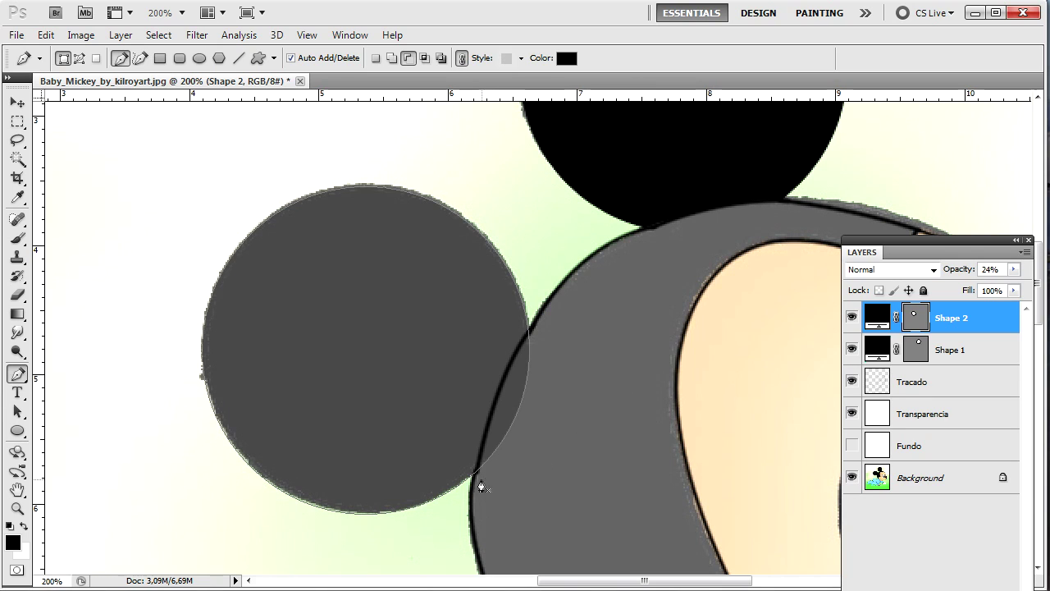
pyautogui.click(474, 481)
pyautogui.moveTo(539, 315); pyautogui.dragTo(577, 290)
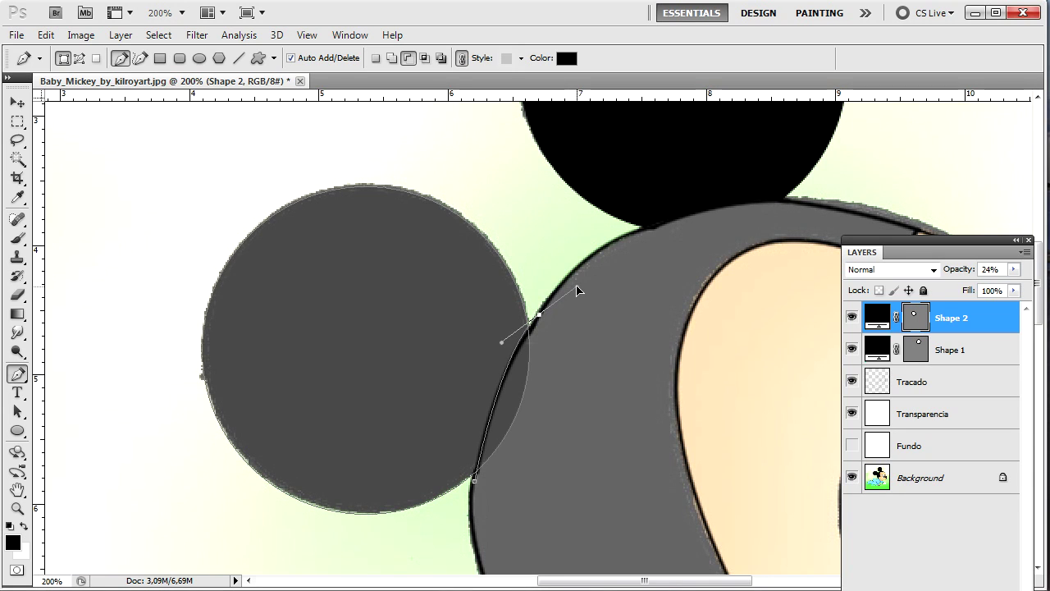
pyautogui.moveTo(551, 436); pyautogui.dragTo(513, 471)
pyautogui.click(475, 482)
pyautogui.press('Return')
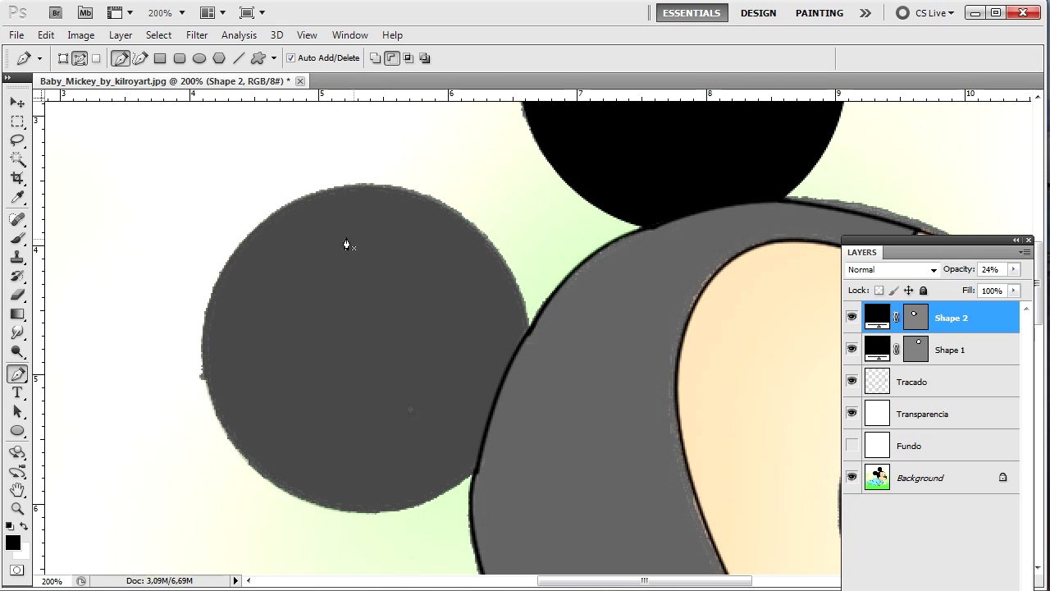
# - Restore the lower ear shape's opacity to 100%
pyautogui.click(1014, 270)
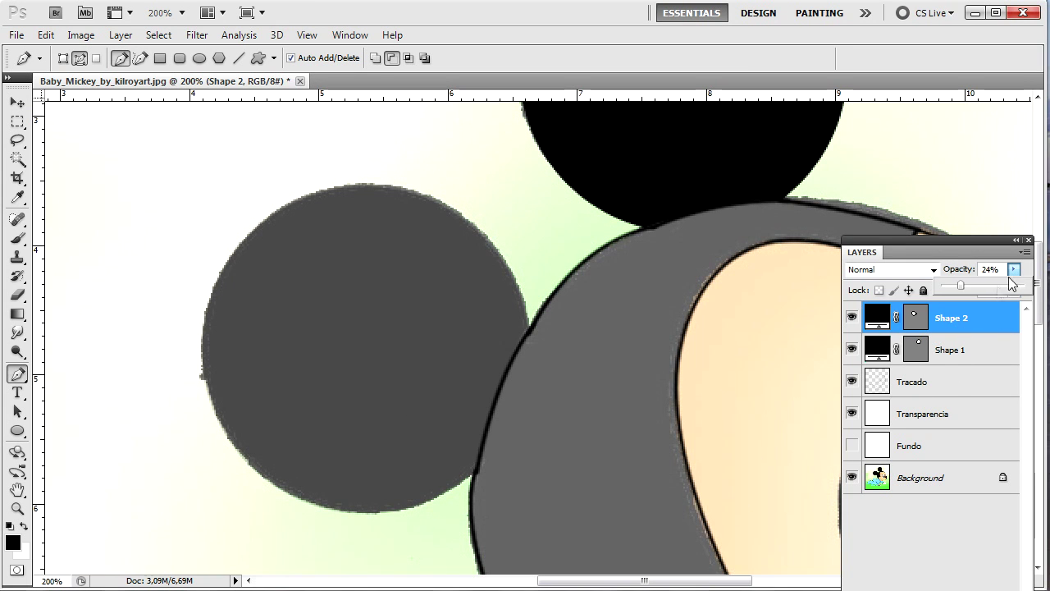
pyautogui.click(1022, 285)
pyautogui.hotkey('ctrl', '-')
pyautogui.hotkey('ctrl', '-')
pyautogui.hotkey('ctrl', '-')
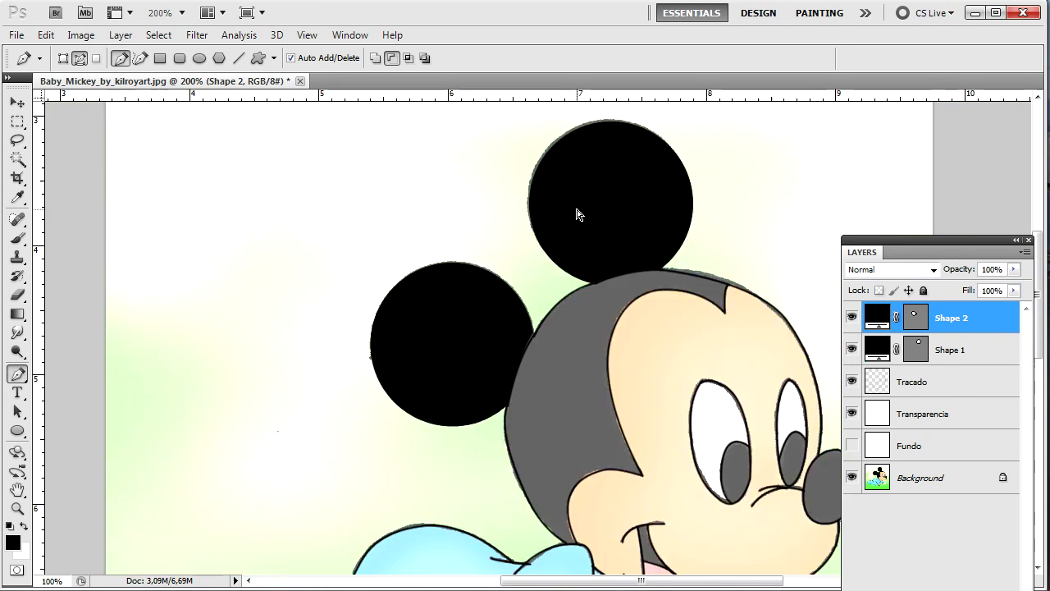
pyautogui.hotkey('ctrl', '+')
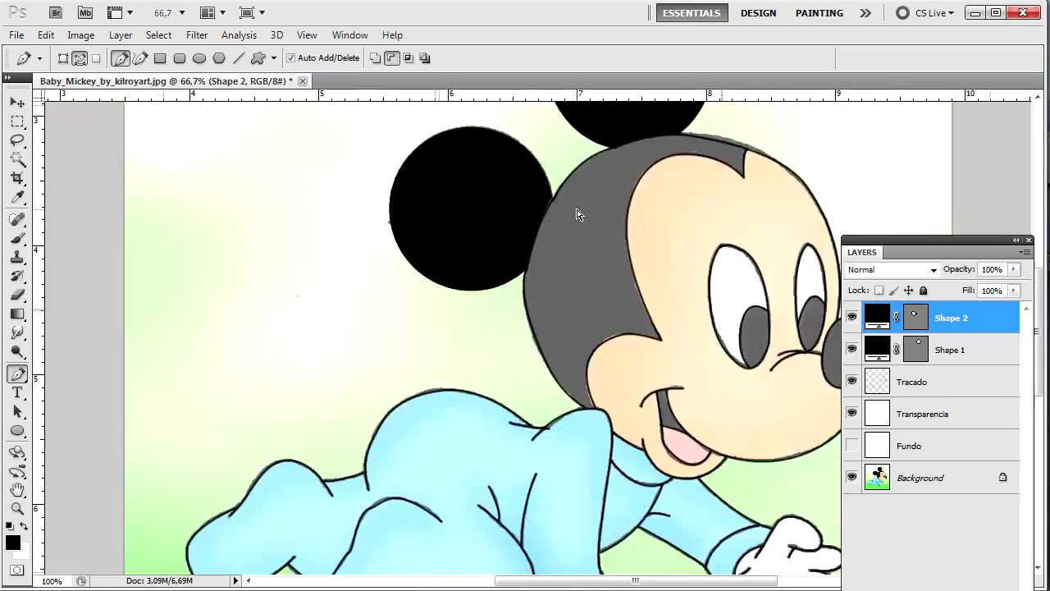
# - Rotate the lower ear shape by about 0.94° with Free Transform so its cut edge follows the head outline
pyautogui.scroll(3, 578, 214)
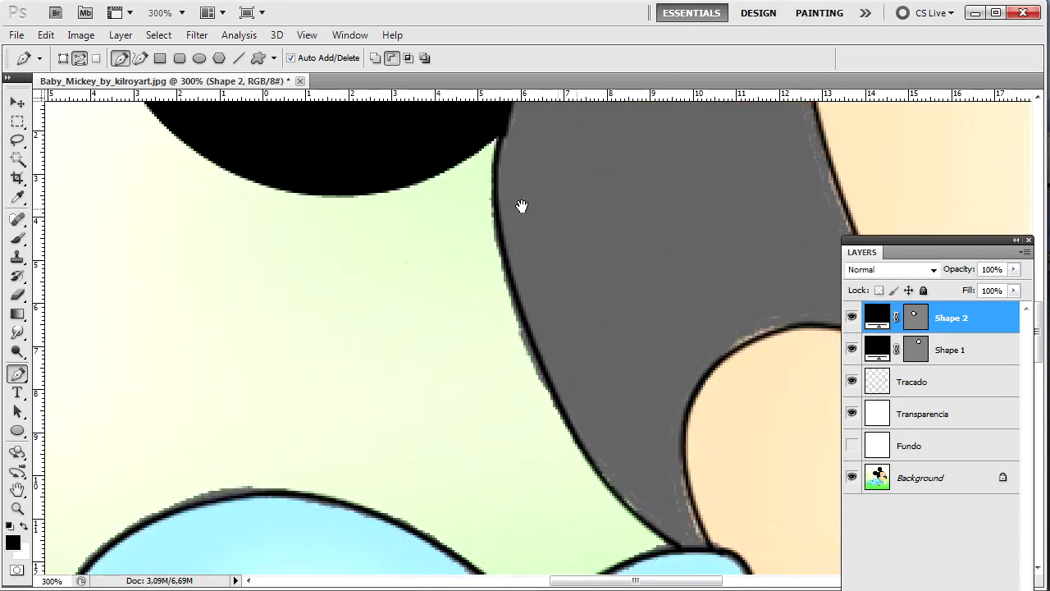
pyautogui.moveTo(521, 206); pyautogui.dragTo(383, 394)
pyautogui.moveTo(523, 349); pyautogui.dragTo(584, 238)
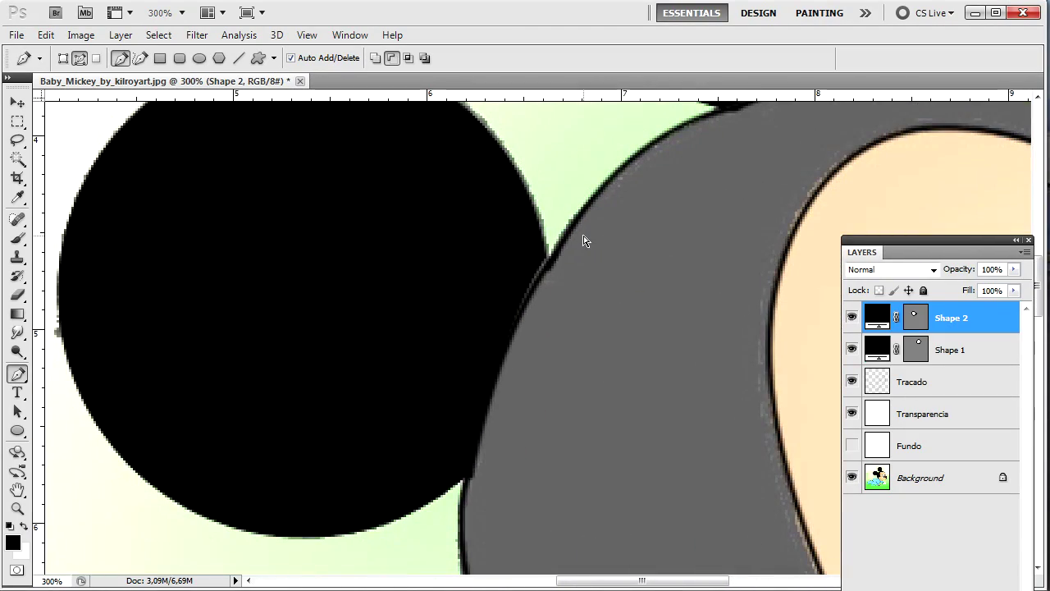
pyautogui.scroll(-1, 584, 238)
pyautogui.hotkey('ctrl', 't')
pyautogui.moveTo(553, 132); pyautogui.dragTo(557, 133)
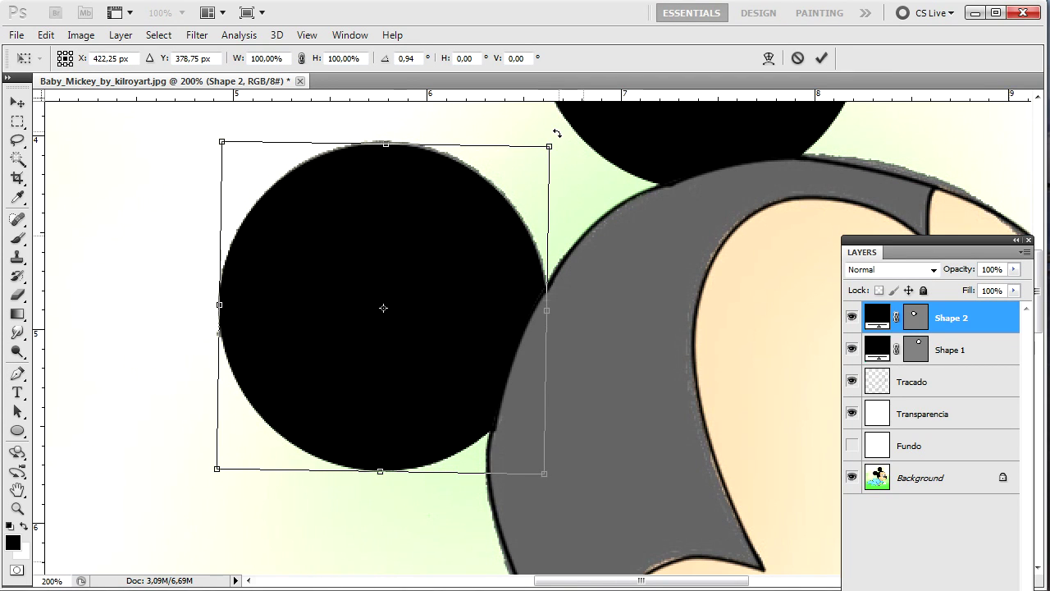
pyautogui.press('Return')
pyautogui.press('p')
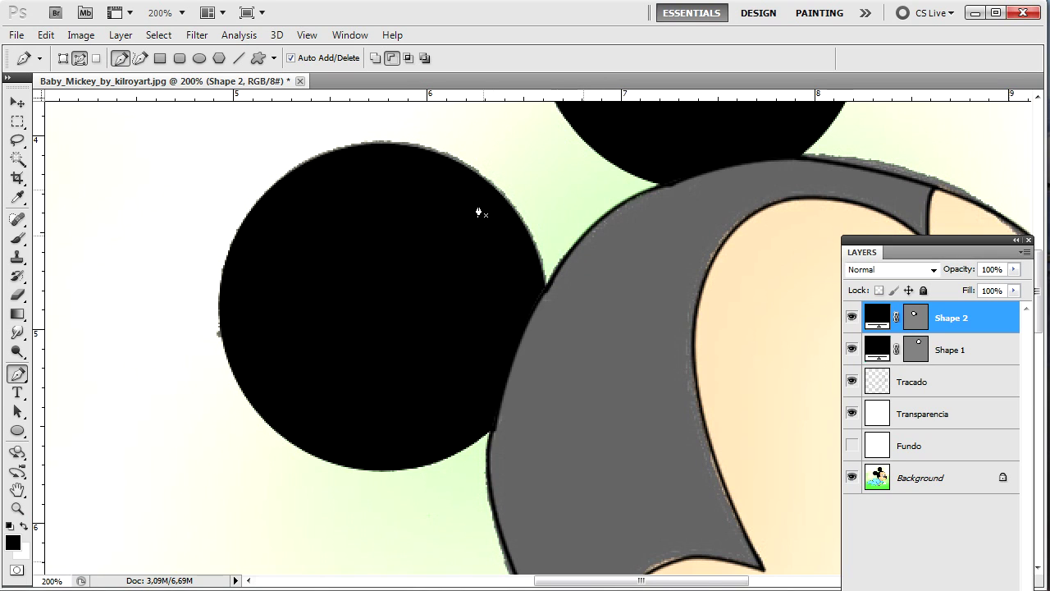
# - Nudge the lower ear shape slightly with the Move tool to close the gap against the head outline
pyautogui.press('v')
pyautogui.moveTo(417, 301); pyautogui.dragTo(427, 310)
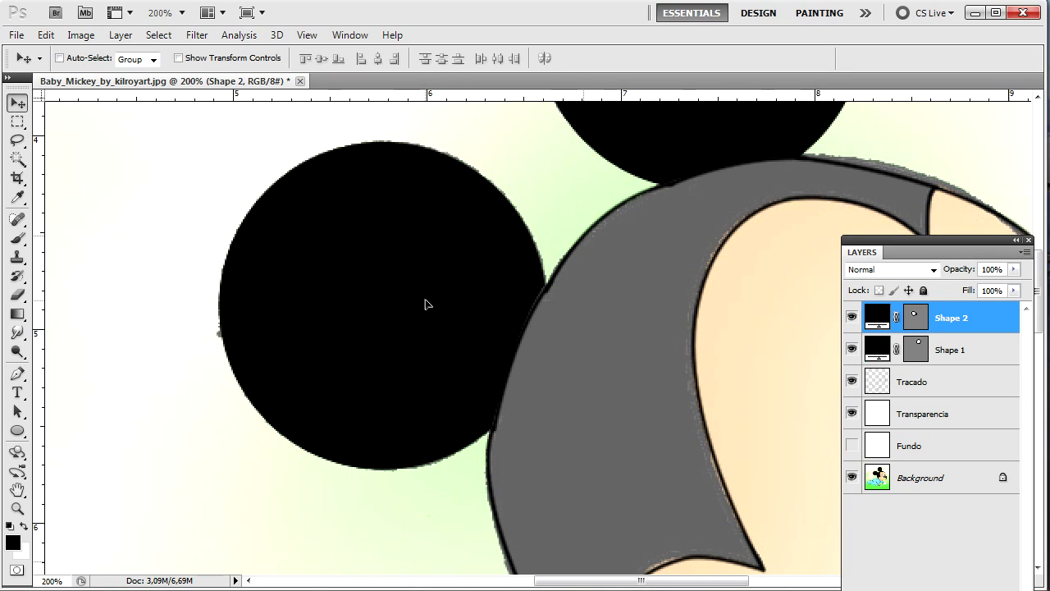
pyautogui.moveTo(427, 305); pyautogui.dragTo(428, 307)
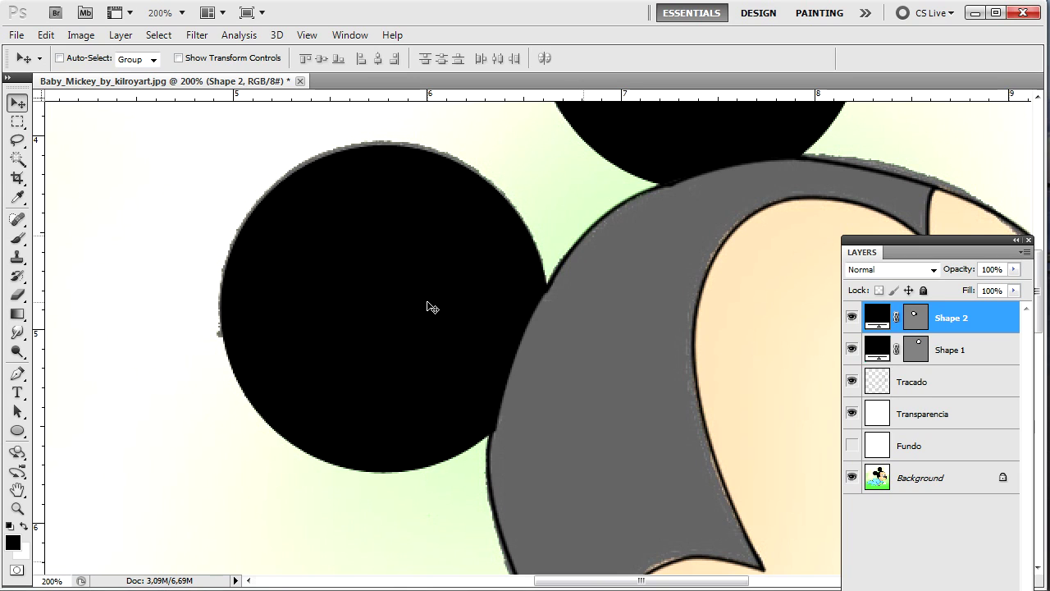
# - Show the white Fundo layer to view the whole traced drawing without the original image
pyautogui.hotkey('ctrl', '-')
pyautogui.hotkey('ctrl', '-')
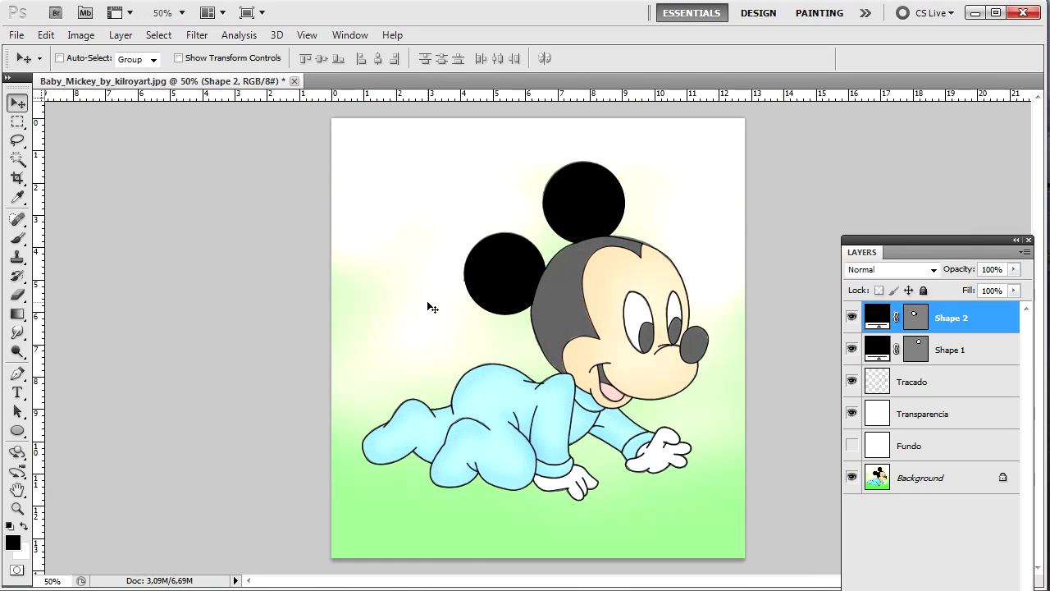
pyautogui.click(853, 447)
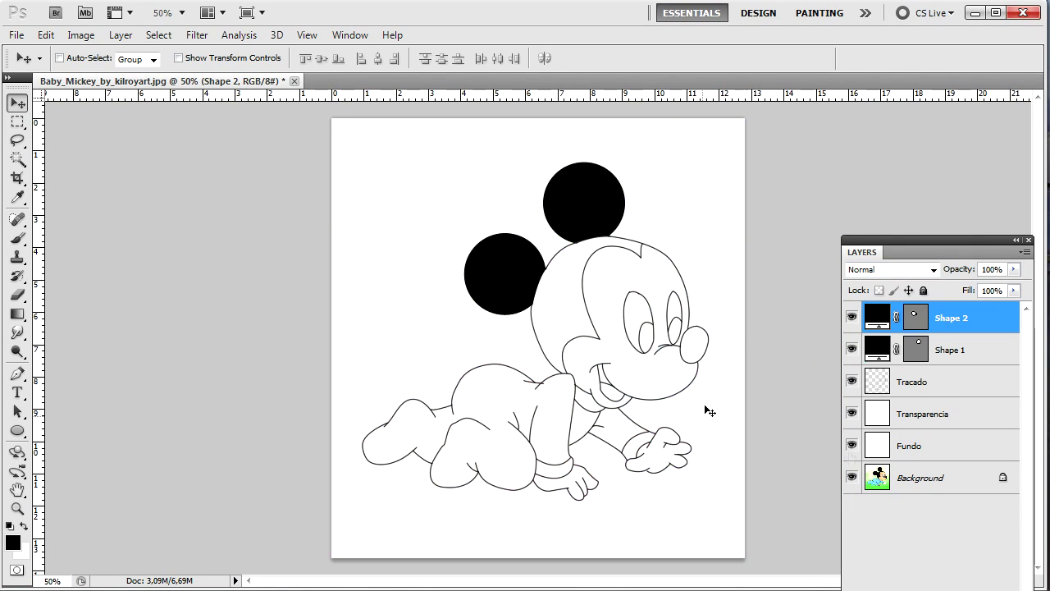